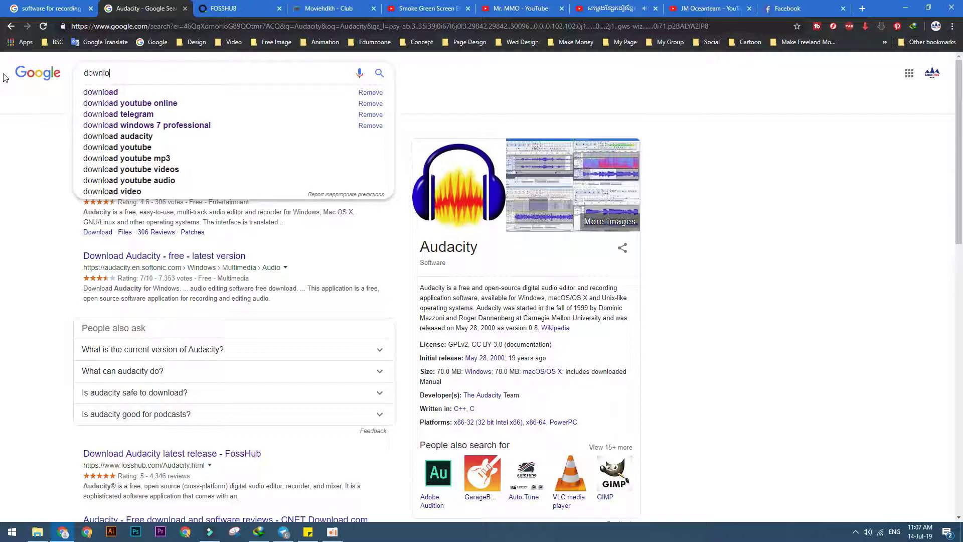
Search Google for "download youtube online" and open the OnlineVideoConverter YouTube converter page, closing the search results.
{"action": "key", "text": "Down"}
{"action": "key", "text": "Down"}
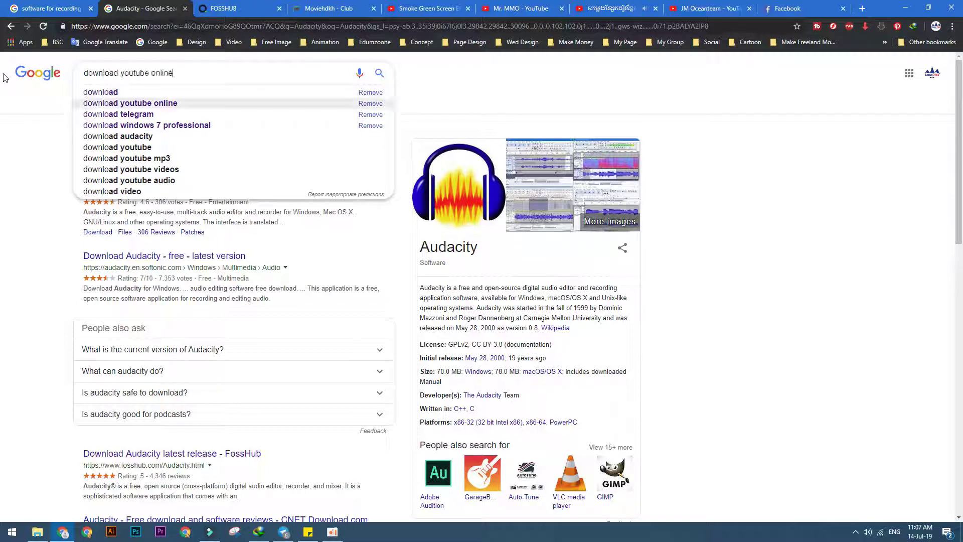
{"action": "key", "text": "Return"}
{"action": "middle_click", "coordinate": [216, 144]}
{"action": "key", "text": "ctrl+w"}
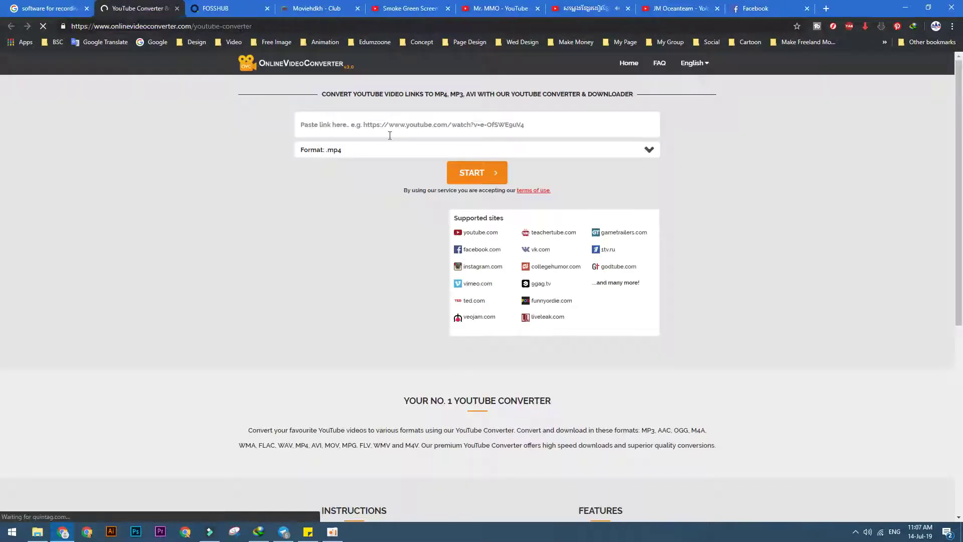
Enter the copied YouTube link watch?v=GEVbust7dRQ in the converter and start converting it to .mp4, closing the redirect pop-up.
{"action": "left_click", "coordinate": [391, 127]}
{"action": "left_click", "coordinate": [361, 151]}
{"action": "left_click", "coordinate": [349, 148]}
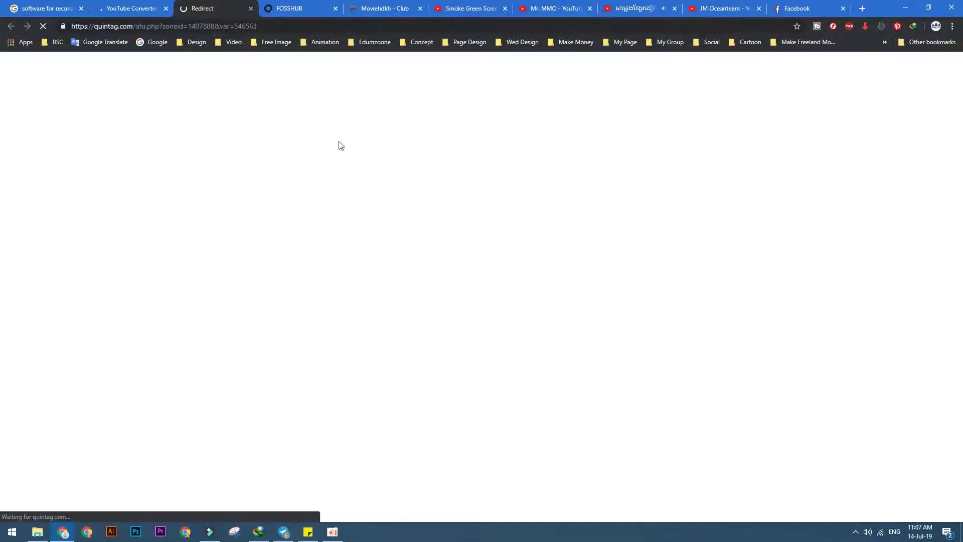
{"action": "middle_click", "coordinate": [216, 13]}
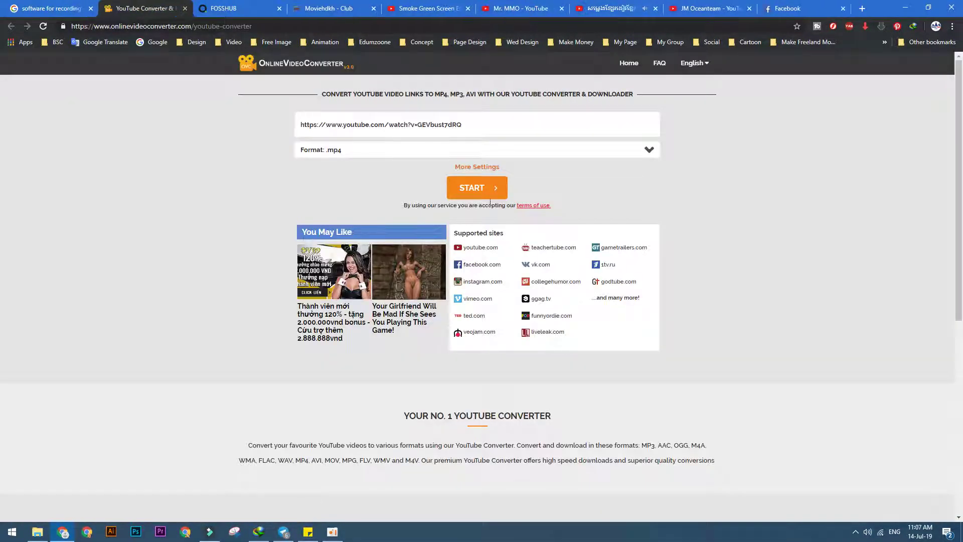
{"action": "left_click", "coordinate": [481, 188]}
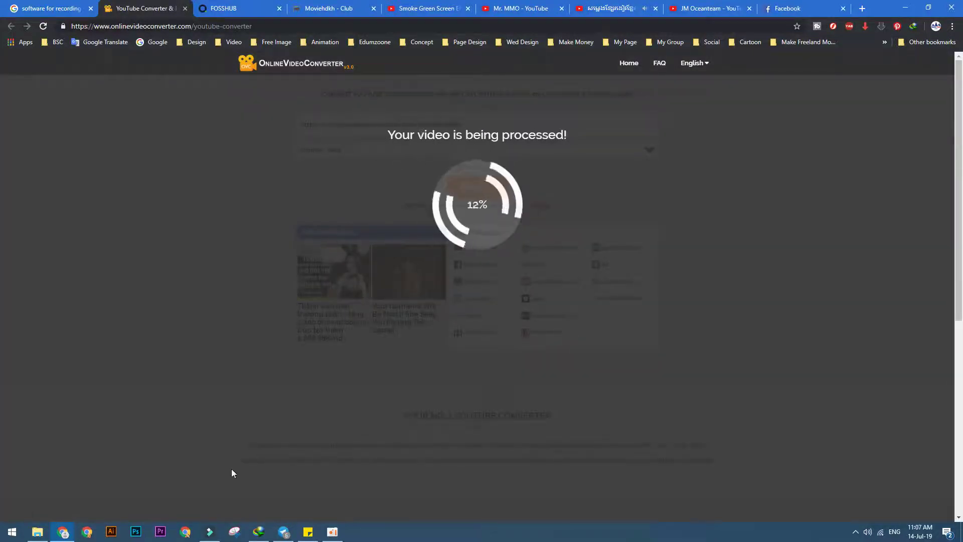
Switch to Filmora9 and place the white image 4 on video track 1 and the half-checken image at the start of track 2.
{"action": "left_click", "coordinate": [209, 531]}
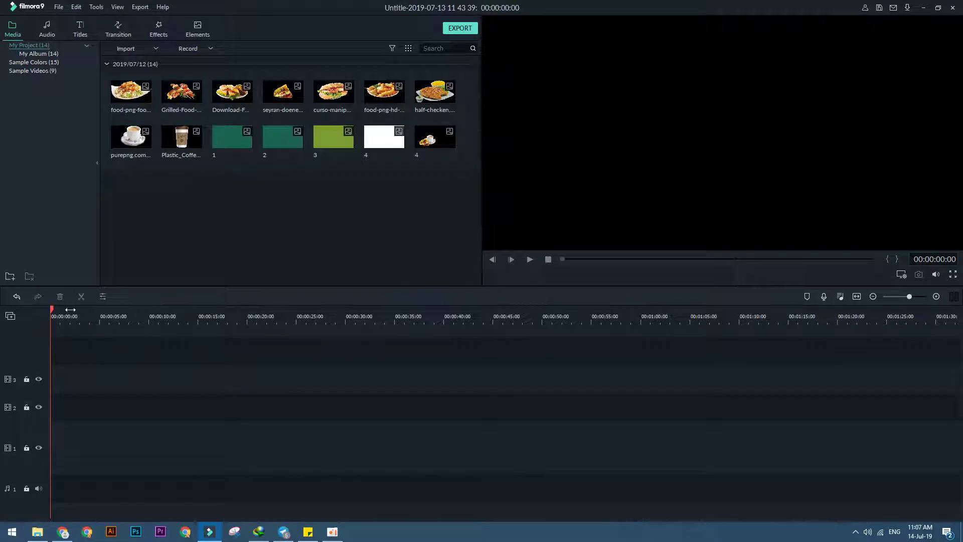
{"action": "left_click_drag", "start_coordinate": [380, 140], "coordinate": [685, 454]}
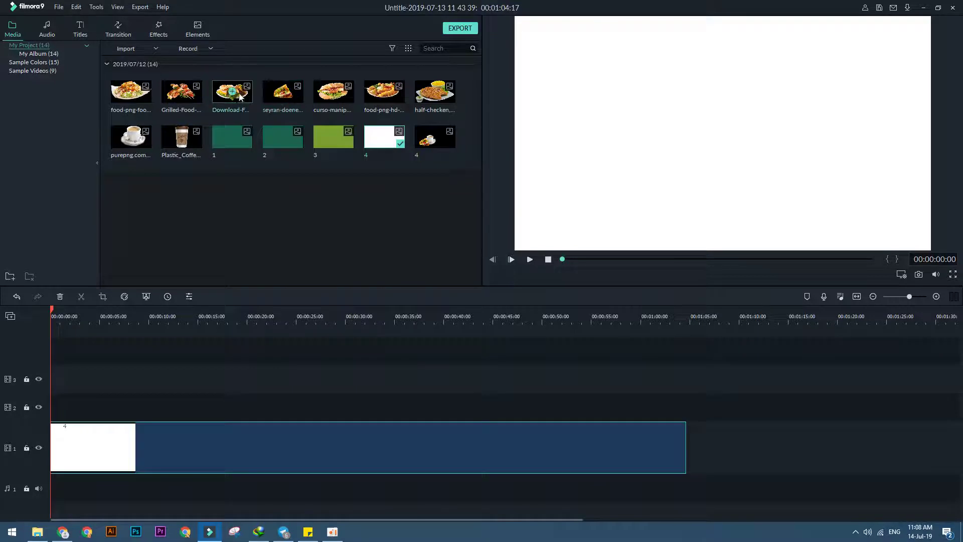
{"action": "left_click_drag", "start_coordinate": [130, 91], "coordinate": [56, 419]}
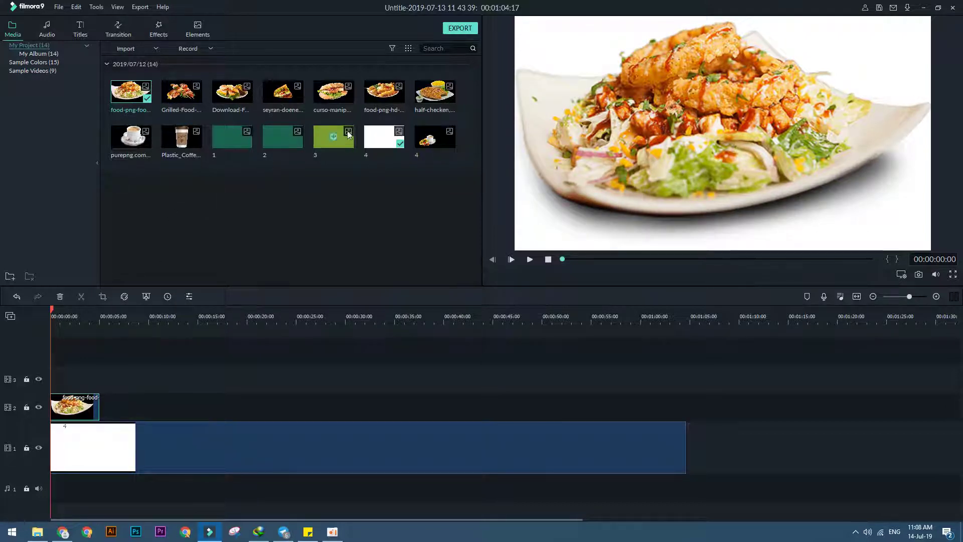
{"action": "key", "text": "Delete"}
{"action": "left_click_drag", "start_coordinate": [438, 98], "coordinate": [44, 417]}
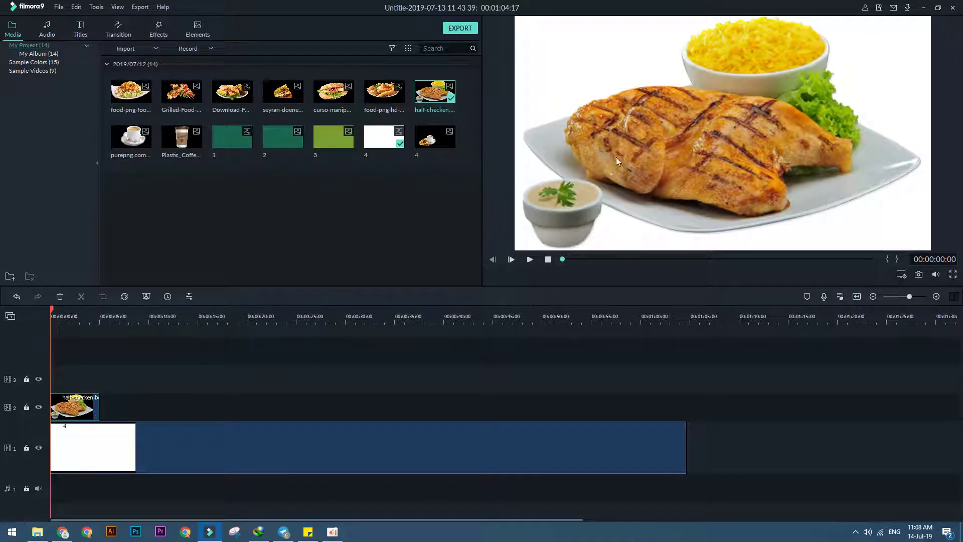
Scale down and centre the grilled chicken image in the preview, and extend its clip to just past the 10-second mark.
{"action": "left_click_drag", "start_coordinate": [655, 153], "coordinate": [667, 194]}
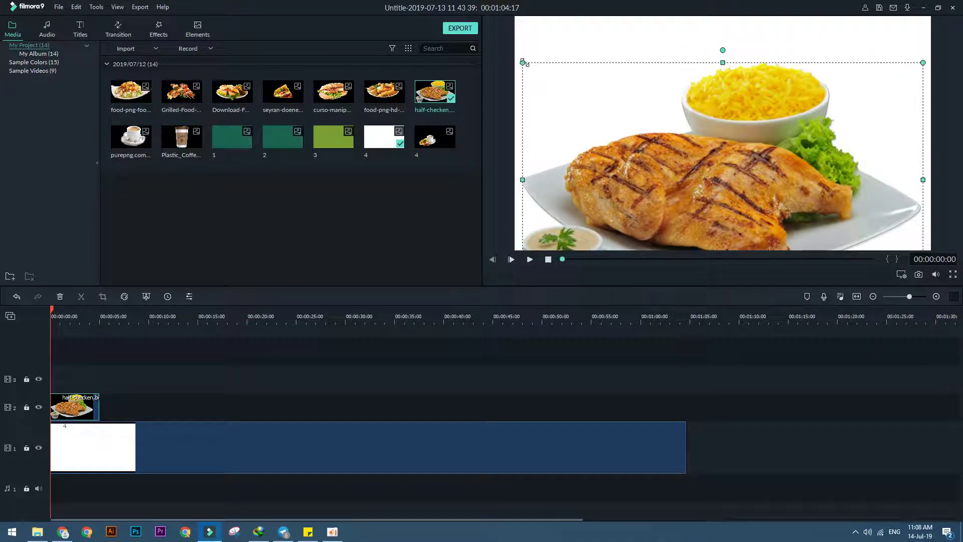
{"action": "left_click_drag", "start_coordinate": [523, 62], "coordinate": [599, 104]}
{"action": "left_click_drag", "start_coordinate": [884, 159], "coordinate": [804, 115]}
{"action": "left_click_drag", "start_coordinate": [882, 65], "coordinate": [761, 136]}
{"action": "left_click_drag", "start_coordinate": [667, 200], "coordinate": [644, 155]}
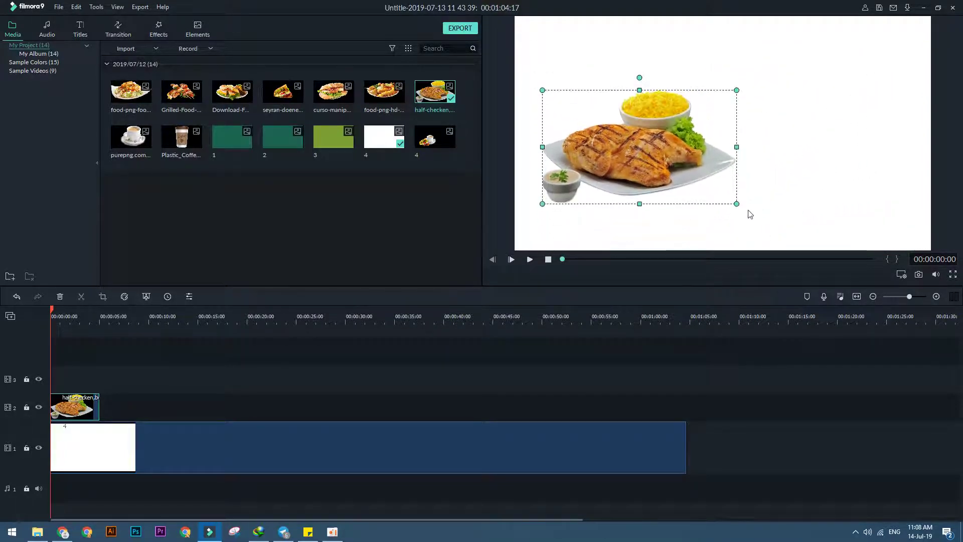
{"action": "left_click_drag", "start_coordinate": [737, 205], "coordinate": [833, 226]}
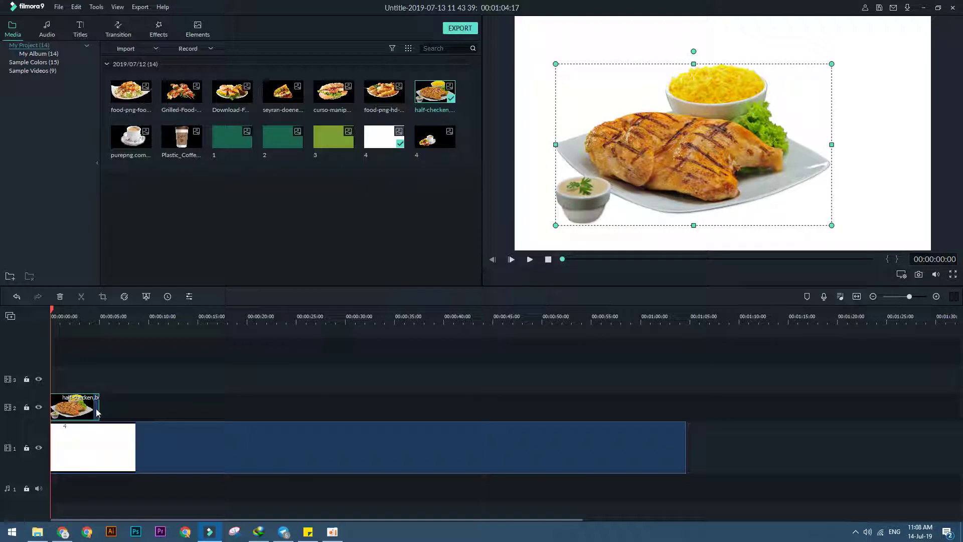
{"action": "left_click_drag", "start_coordinate": [99, 408], "coordinate": [155, 408]}
{"action": "left_click", "coordinate": [82, 28]}
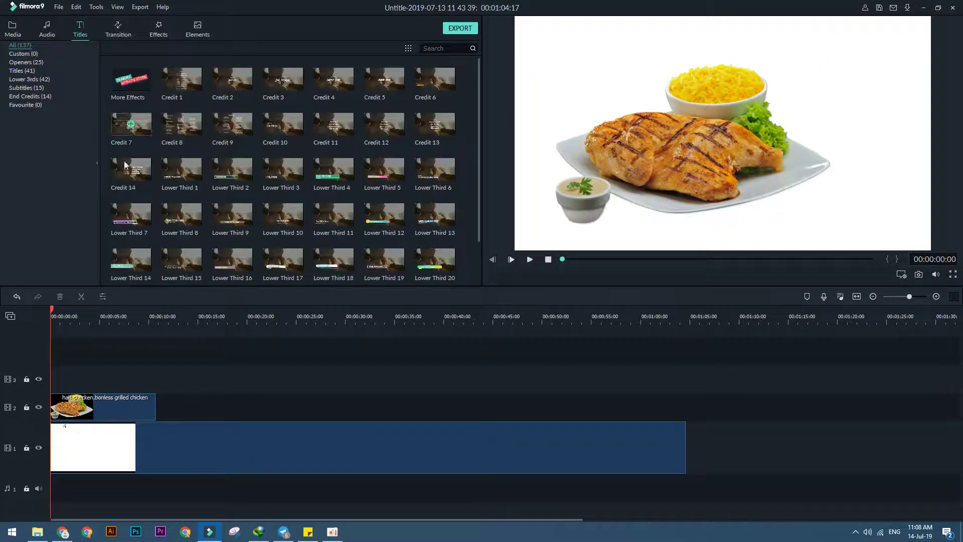
Switch to the browser and download the converted Smoke Green Screen Effect! .mp4 to the Video downloads folder.
{"action": "left_click", "coordinate": [62, 532]}
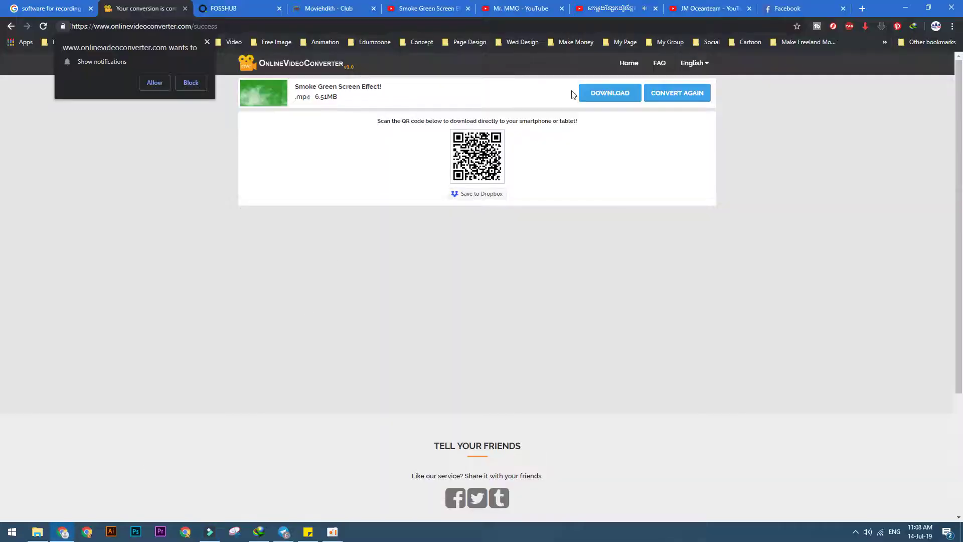
{"action": "left_click", "coordinate": [629, 93]}
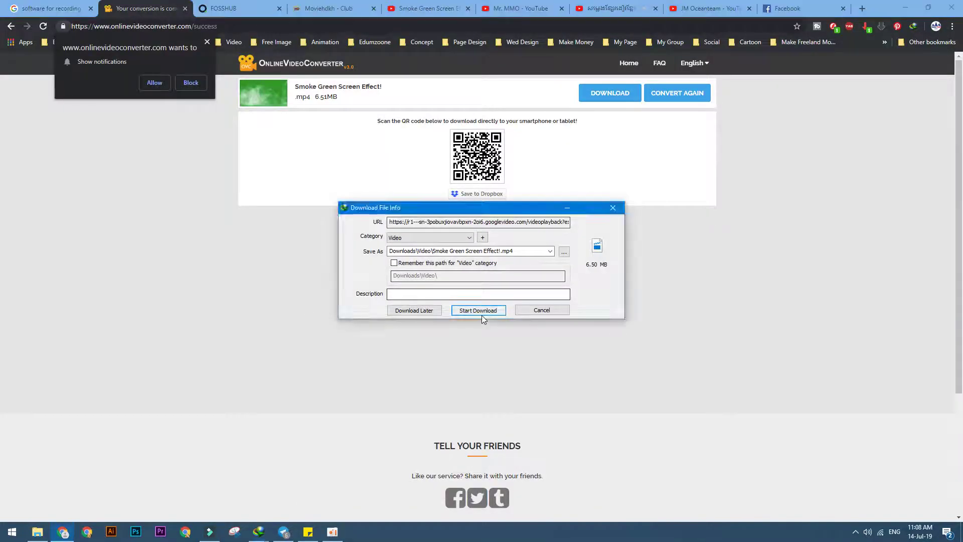
{"action": "left_click", "coordinate": [481, 315]}
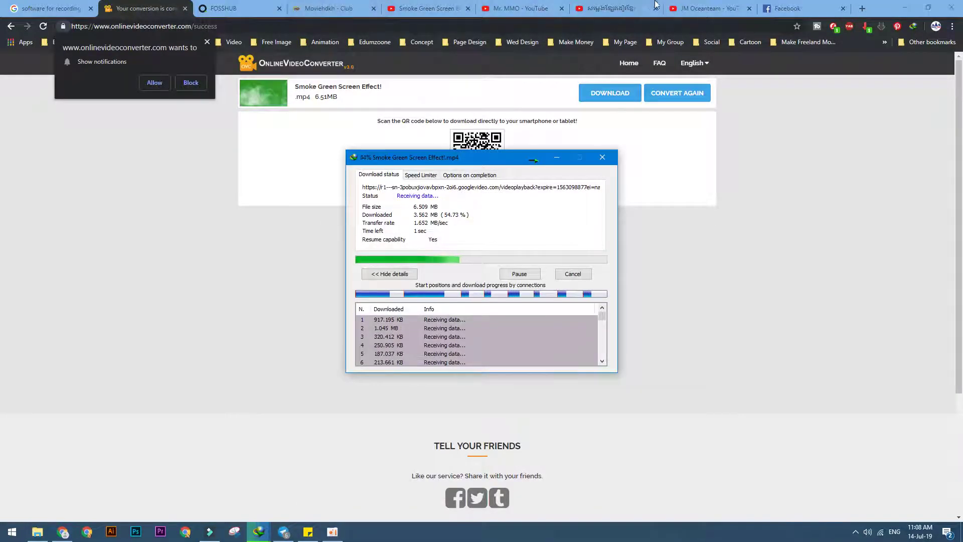
Return to the Smoke Green Screen Effect! video page and search YouTube for "effect screen green".
{"action": "left_click", "coordinate": [674, 9]}
{"action": "left_click", "coordinate": [489, 5]}
{"action": "left_click", "coordinate": [438, 5]}
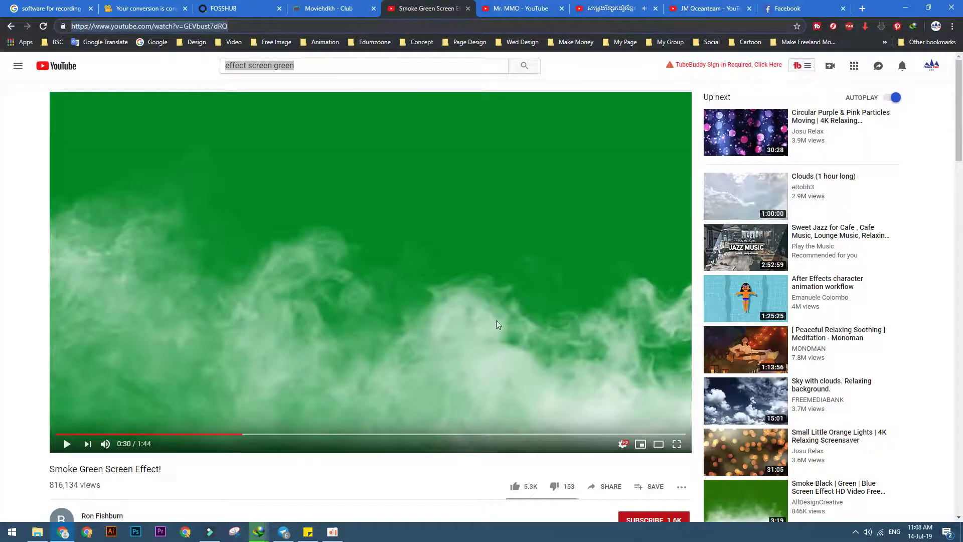
{"action": "scroll", "coordinate": [593, 271], "scroll_direction": "down", "scroll_amount": 9}
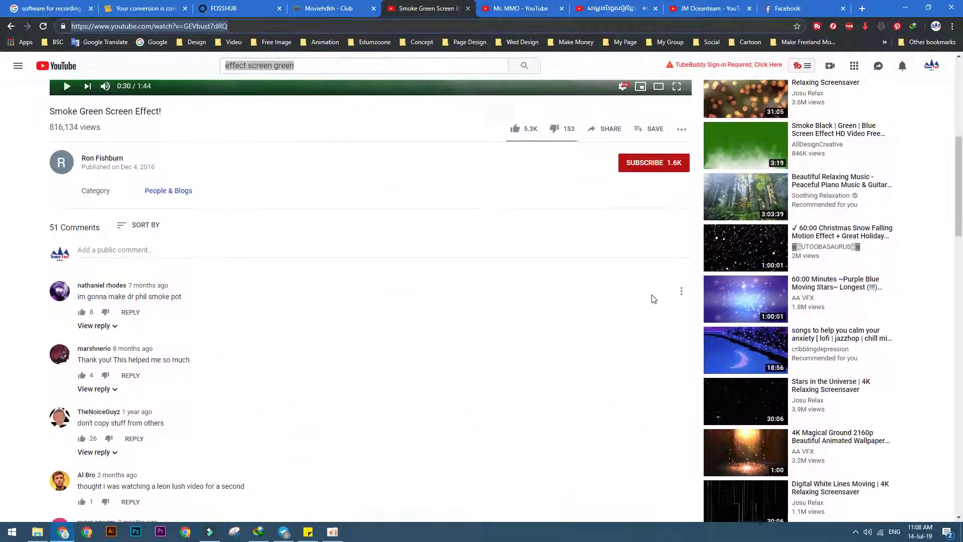
{"action": "scroll", "coordinate": [417, 221], "scroll_direction": "up", "scroll_amount": 9}
{"action": "left_click", "coordinate": [304, 66]}
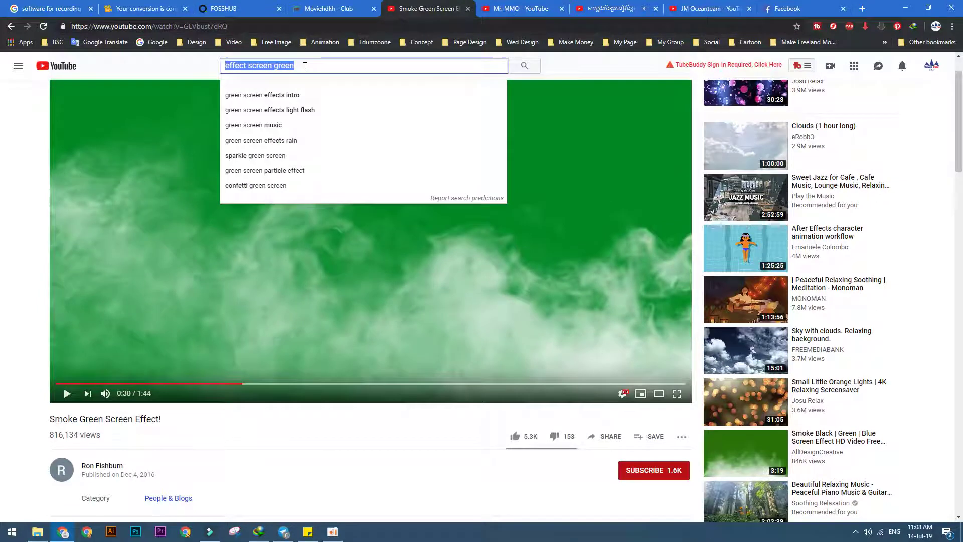
{"action": "left_click", "coordinate": [304, 66]}
{"action": "key", "text": "Return"}
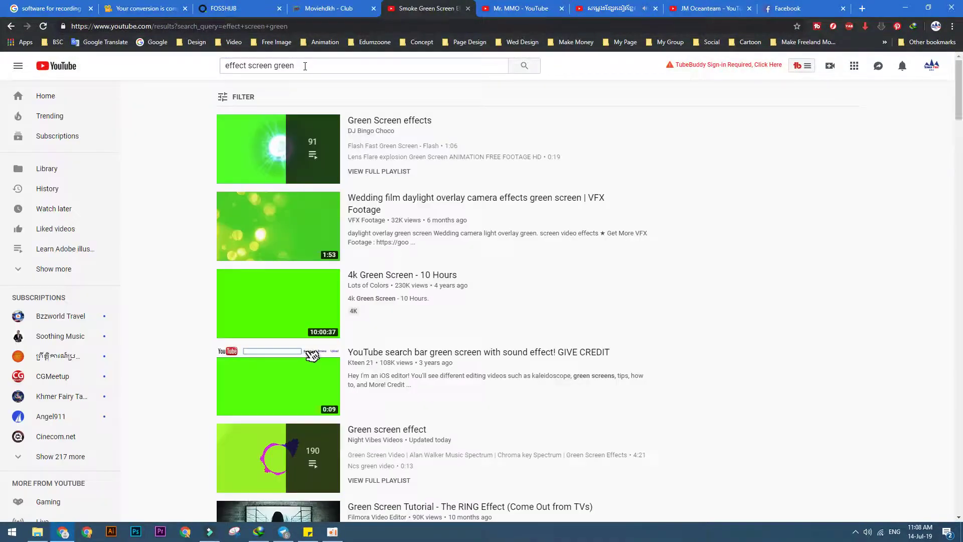
Open the Green Screen effects playlist and look through its videos for a usable effect.
{"action": "left_click", "coordinate": [236, 97]}
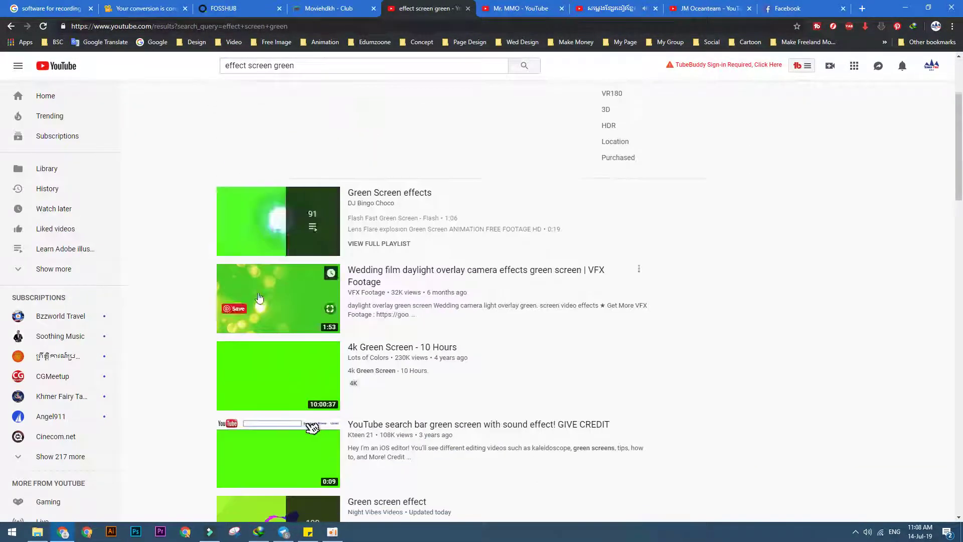
{"action": "left_click", "coordinate": [259, 203]}
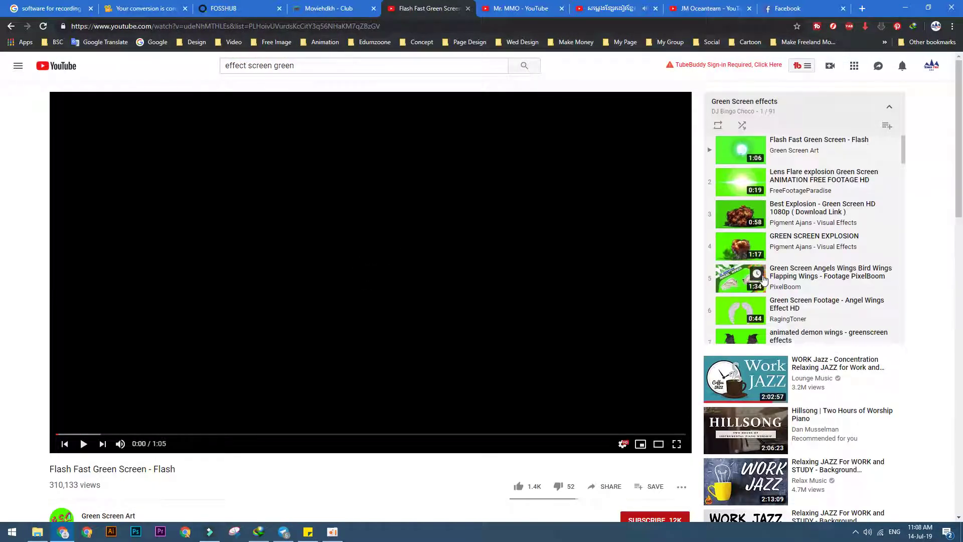
{"action": "scroll", "coordinate": [769, 273], "scroll_direction": "down", "scroll_amount": 4}
{"action": "scroll", "coordinate": [783, 268], "scroll_direction": "down", "scroll_amount": 8}
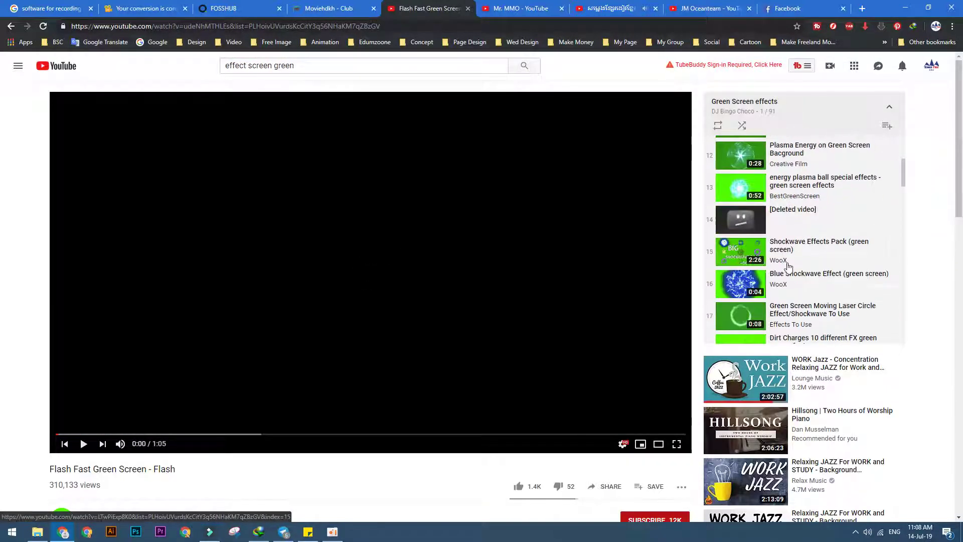
{"action": "scroll", "coordinate": [791, 265], "scroll_direction": "down", "scroll_amount": 15}
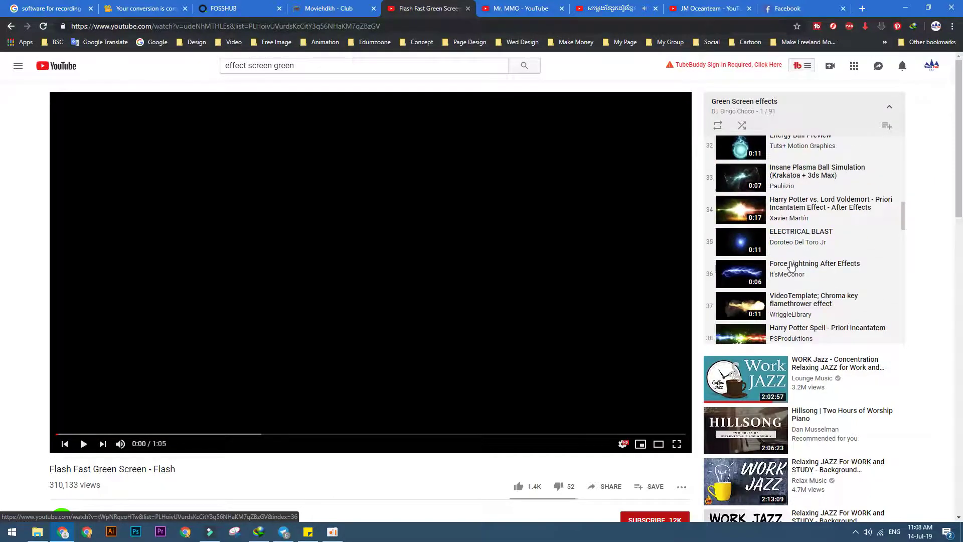
{"action": "scroll", "coordinate": [791, 265], "scroll_direction": "down", "scroll_amount": 8}
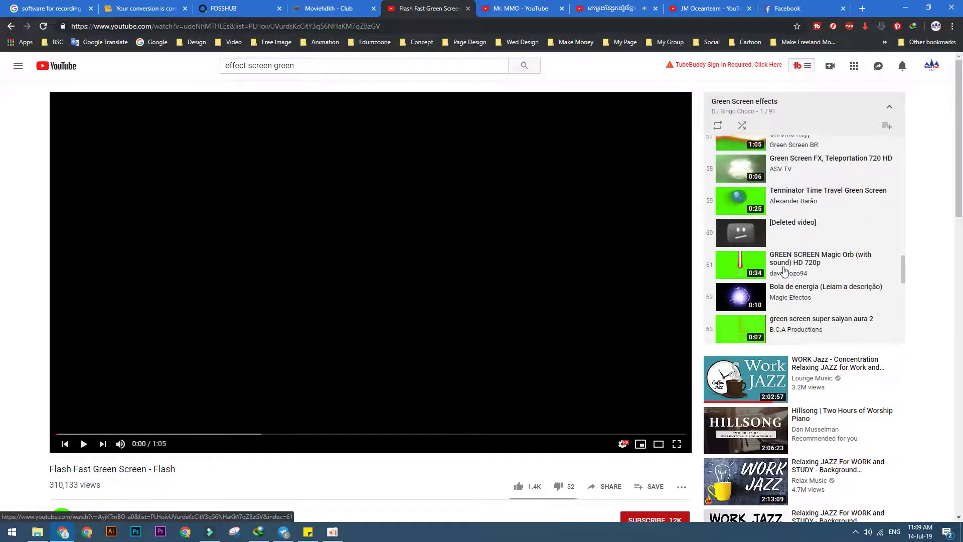
{"action": "scroll", "coordinate": [516, 338], "scroll_direction": "down", "scroll_amount": 7}
Rerun the "effect screen green" search and open the SPARKLE EFFECT + SOUND + GREEN SCREEN video.
{"action": "left_click", "coordinate": [314, 67]}
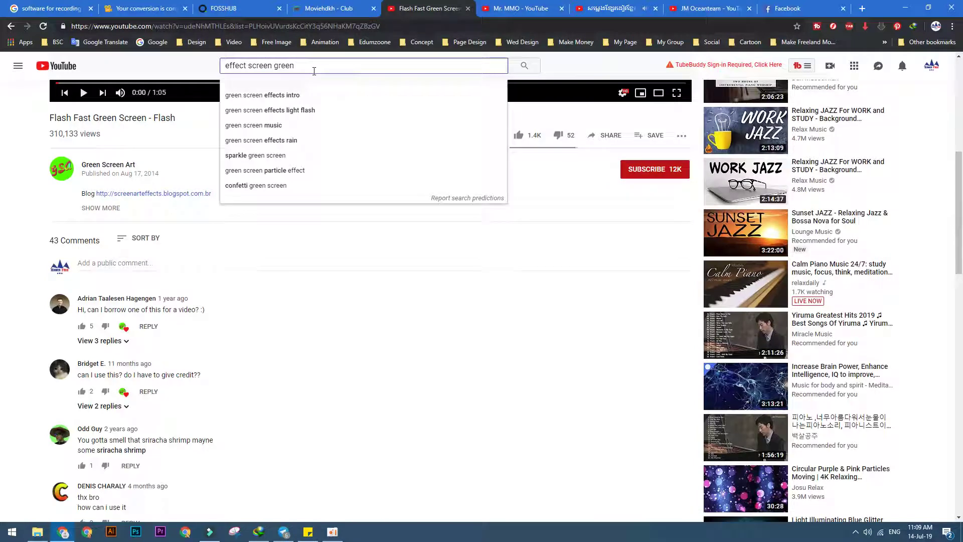
{"action": "key", "text": "Return"}
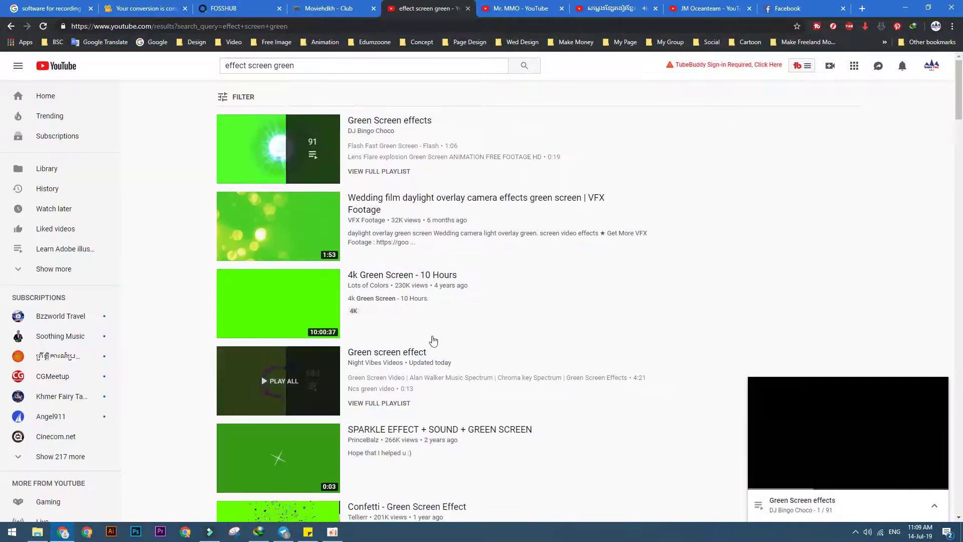
{"action": "scroll", "coordinate": [401, 339], "scroll_direction": "down", "scroll_amount": 5}
{"action": "scroll", "coordinate": [351, 337], "scroll_direction": "up", "scroll_amount": 3}
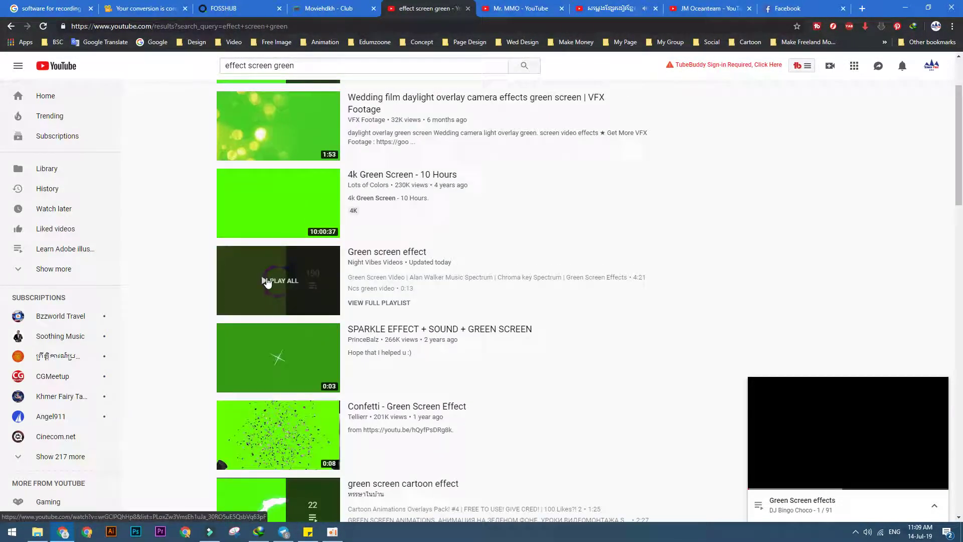
{"action": "left_click", "coordinate": [286, 372]}
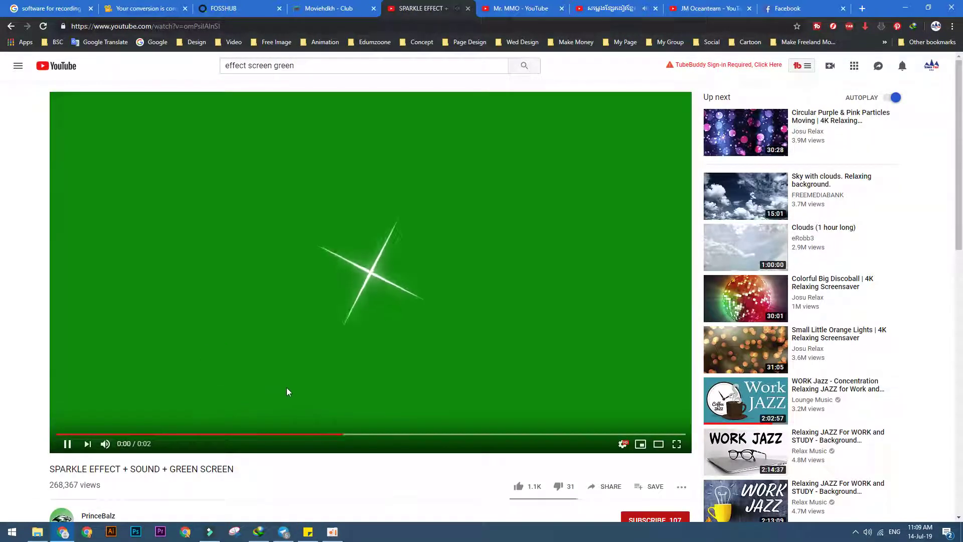
Copy the sparkle video's link, paste it into a new OnlineVideoConverter YouTube conversion, and start converting it to .mp4.
{"action": "left_click", "coordinate": [253, 27]}
{"action": "left_click", "coordinate": [146, 8]}
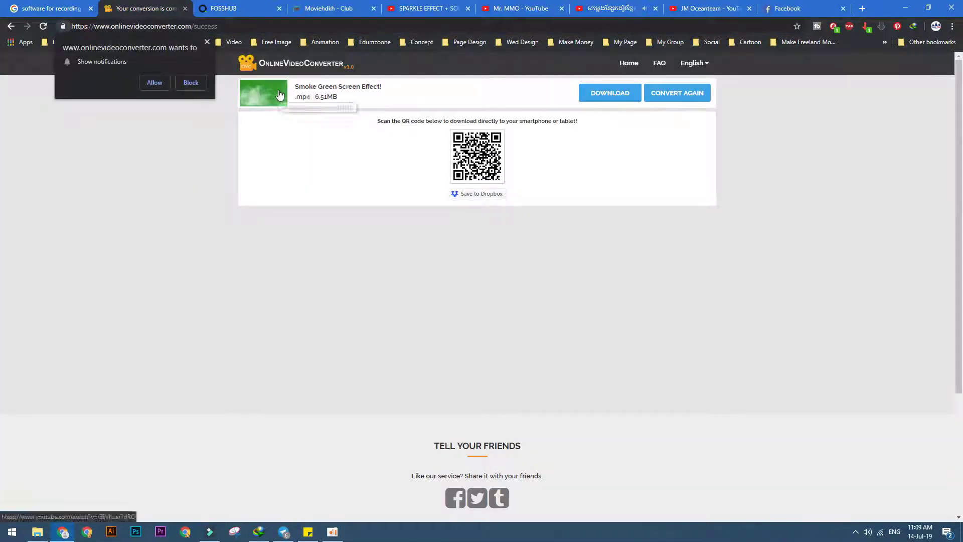
{"action": "left_click", "coordinate": [264, 66]}
{"action": "left_click", "coordinate": [365, 179]}
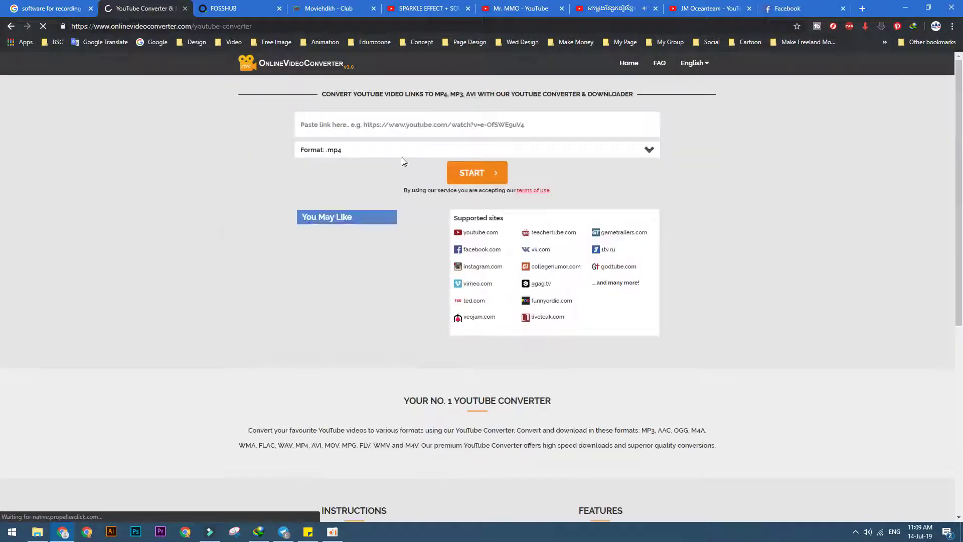
{"action": "left_click", "coordinate": [403, 131]}
{"action": "left_click", "coordinate": [377, 150]}
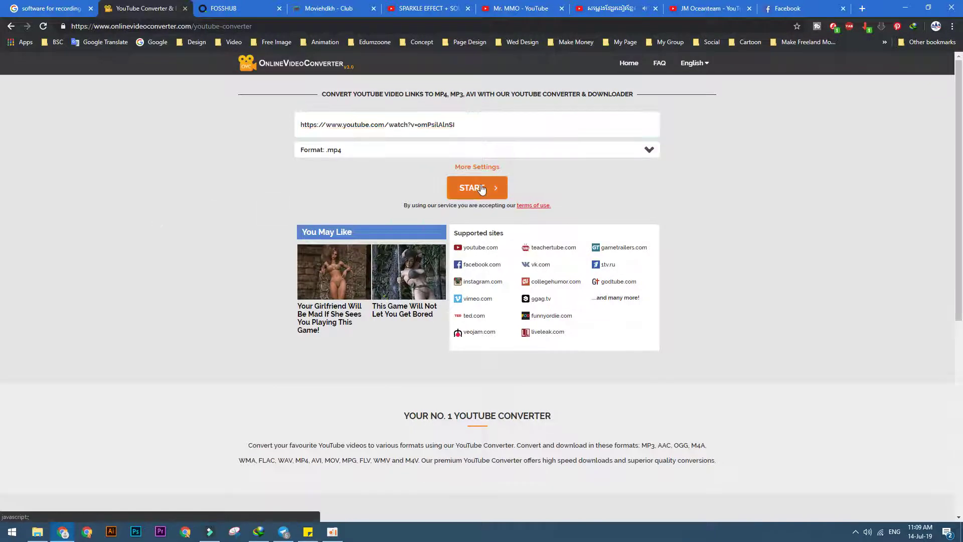
{"action": "left_click", "coordinate": [476, 188]}
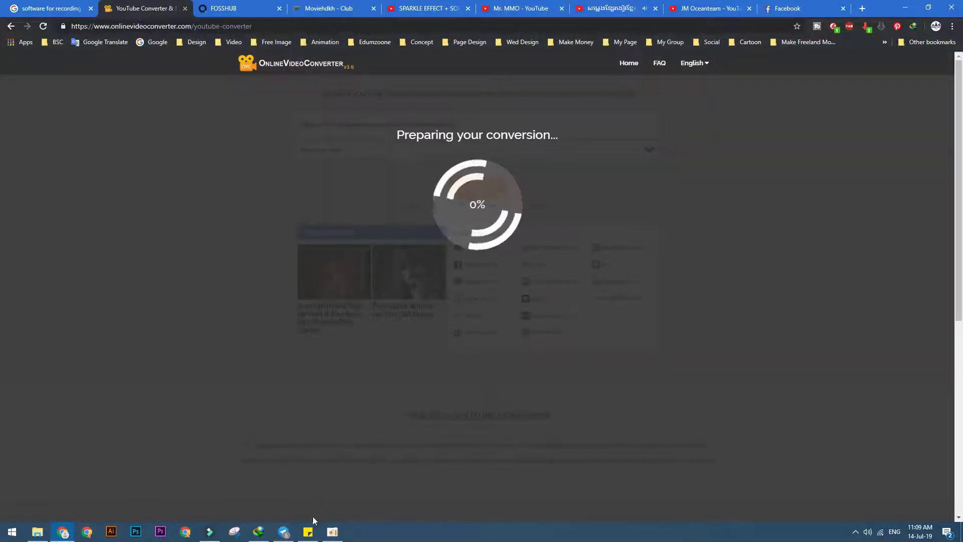
Switch to Filmora9, move the playhead to about 00:00:01:22, and open the motion presets of the grilled chicken clip on track 2.
{"action": "left_click", "coordinate": [217, 531]}
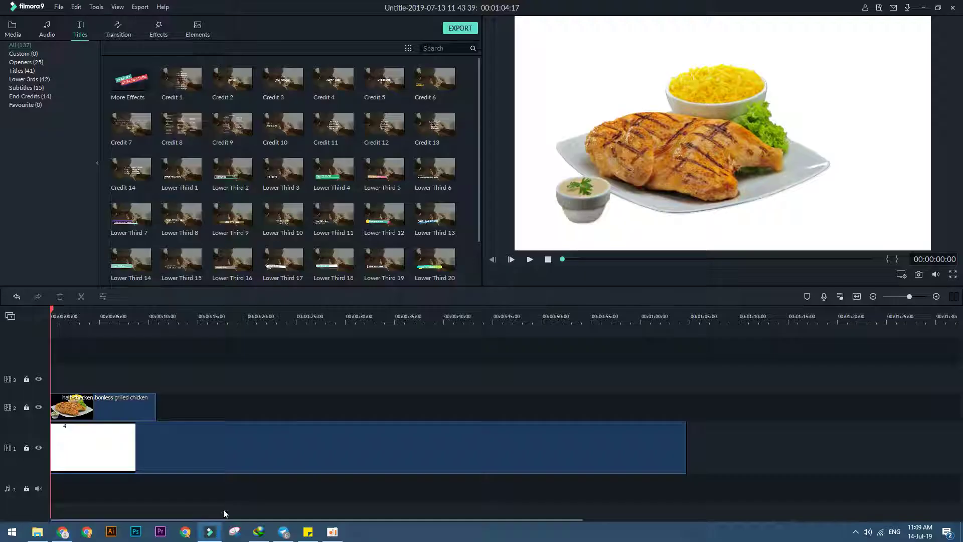
{"action": "left_click_drag", "start_coordinate": [55, 307], "coordinate": [68, 308]}
{"action": "double_click", "coordinate": [95, 416]}
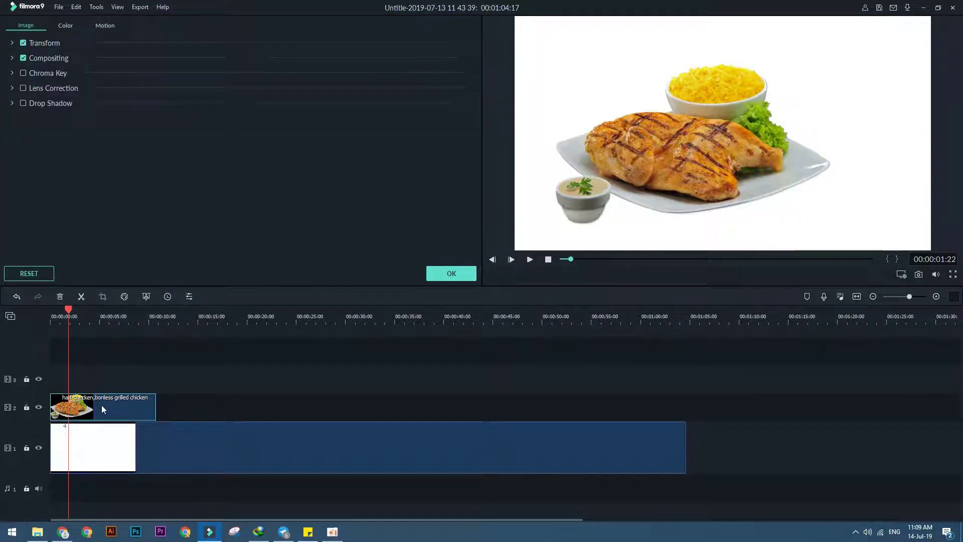
{"action": "left_click", "coordinate": [103, 26]}
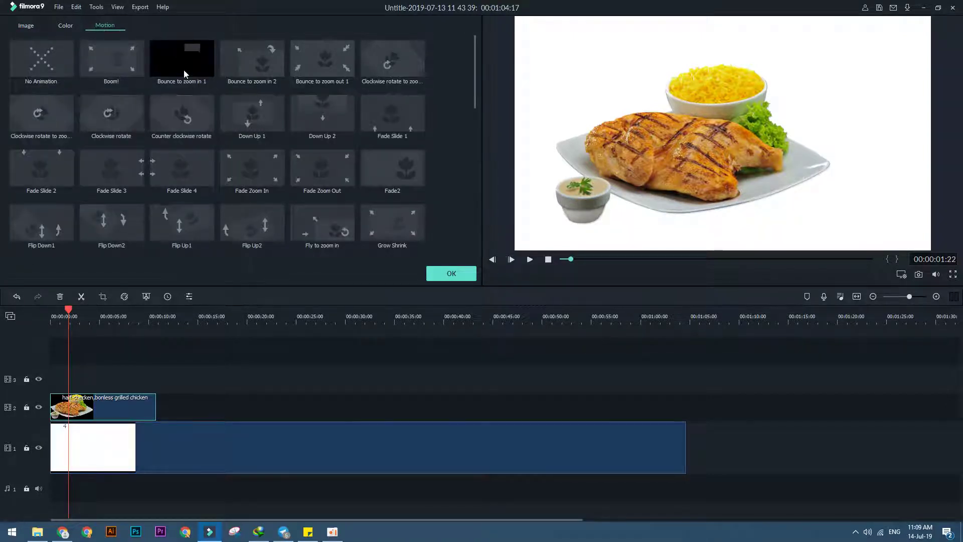
Try motion presets such as Expansion, Drop, Zoom in, Tiny zoom, and Stretch in and zoom in on the chicken clip.
{"action": "left_click", "coordinate": [332, 64]}
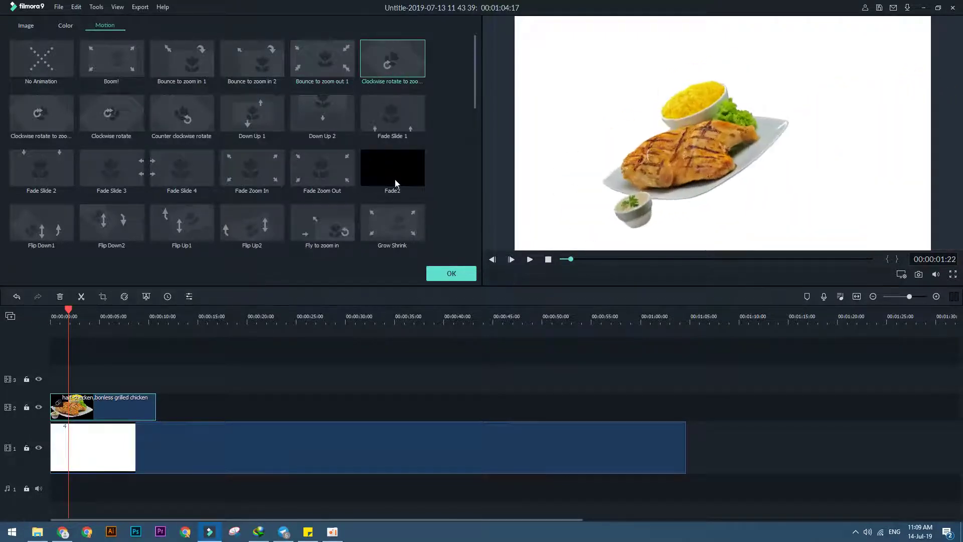
{"action": "scroll", "coordinate": [394, 188], "scroll_direction": "down", "scroll_amount": 10}
{"action": "left_click", "coordinate": [404, 167]}
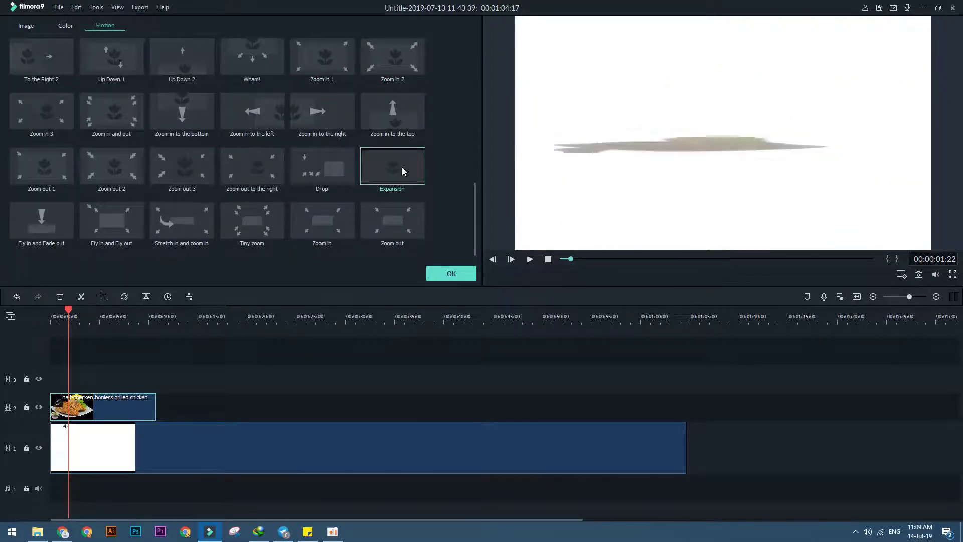
{"action": "left_click", "coordinate": [316, 170]}
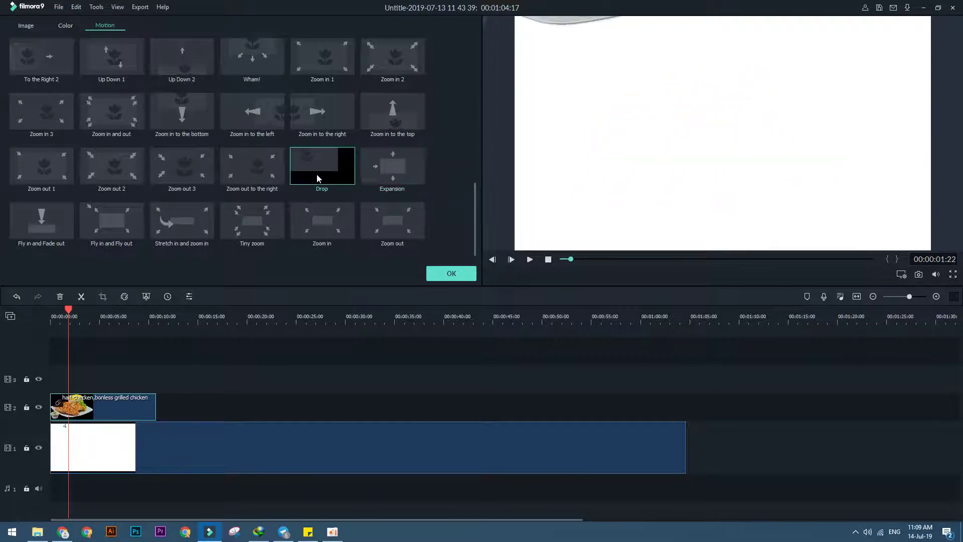
{"action": "left_click", "coordinate": [316, 218]}
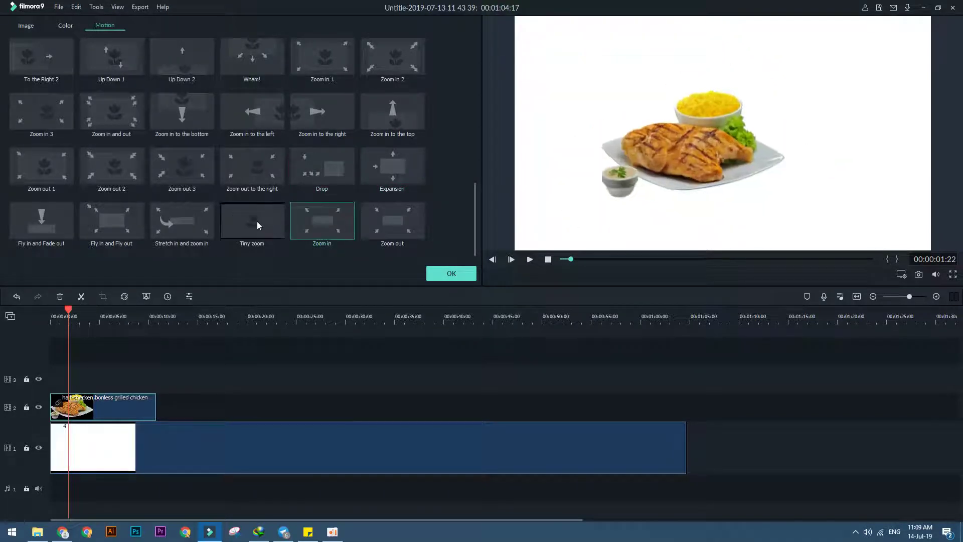
{"action": "left_click", "coordinate": [254, 223]}
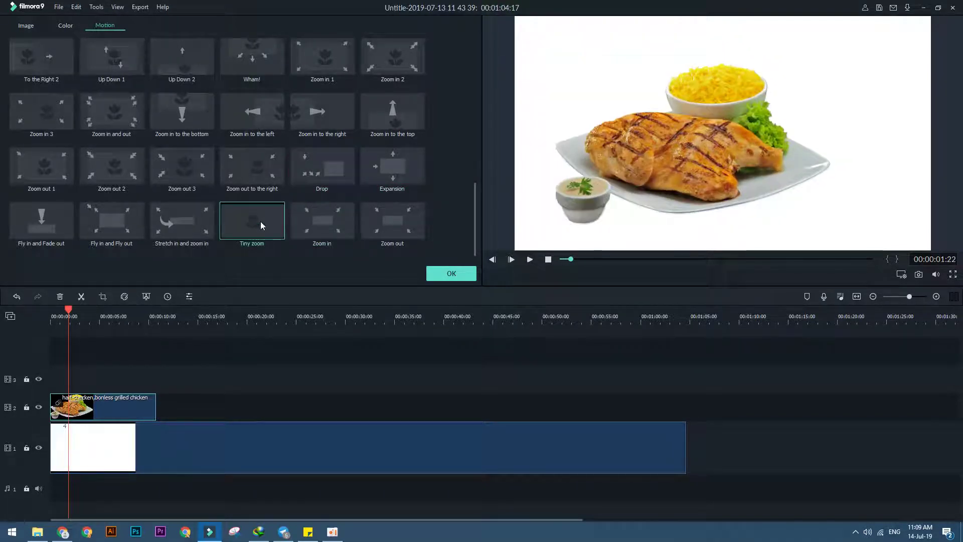
{"action": "left_click", "coordinate": [180, 215]}
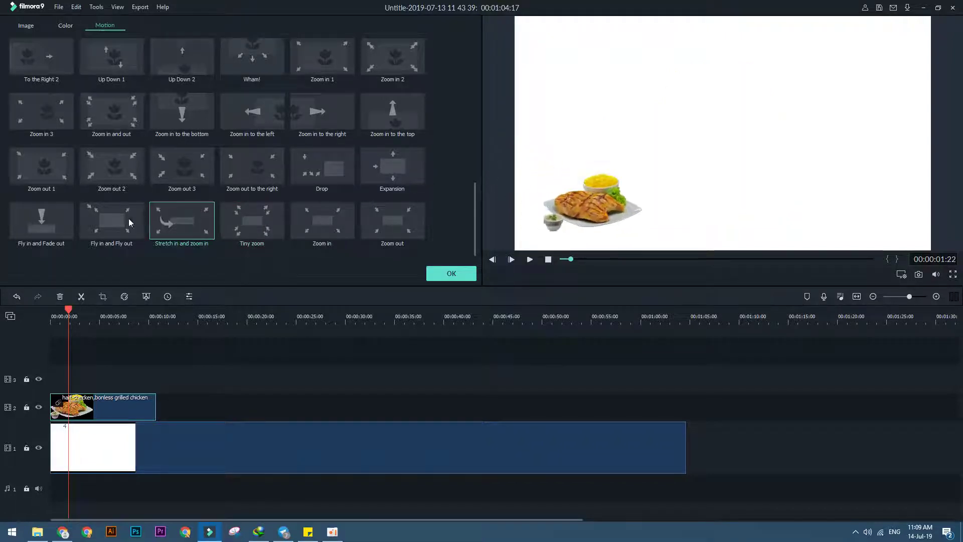
{"action": "left_click", "coordinate": [104, 217]}
Try the Move to bottom, Fade Slide 3, Fade Slide 2 and Clockwise rotate motions on the chicken clip.
{"action": "scroll", "coordinate": [155, 206], "scroll_direction": "up", "scroll_amount": 5}
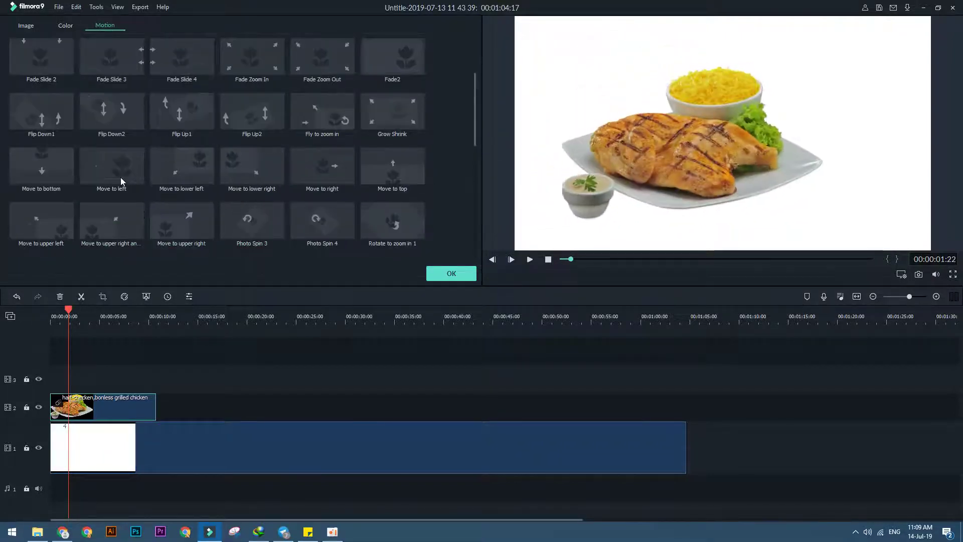
{"action": "left_click", "coordinate": [50, 163]}
{"action": "scroll", "coordinate": [296, 145], "scroll_direction": "up", "scroll_amount": 3}
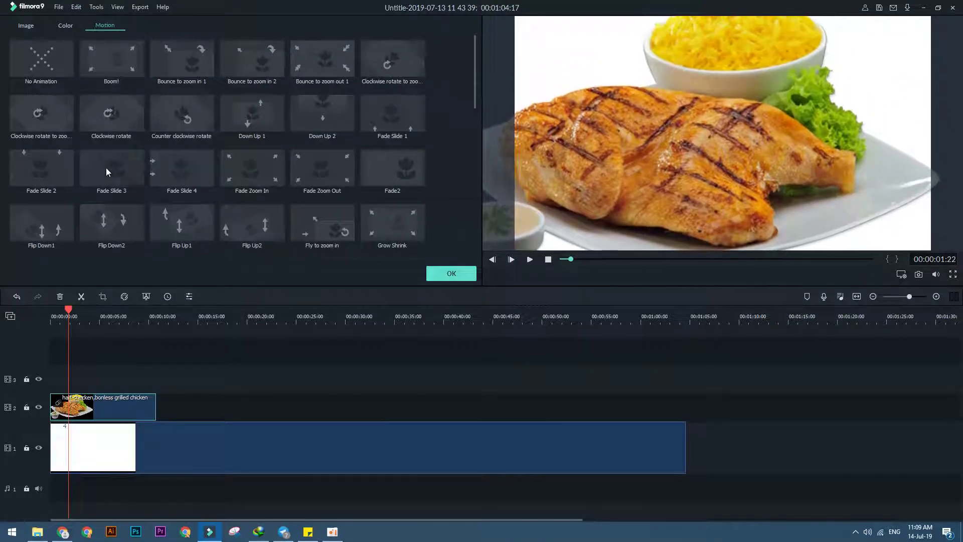
{"action": "left_click", "coordinate": [106, 170]}
{"action": "left_click", "coordinate": [49, 176]}
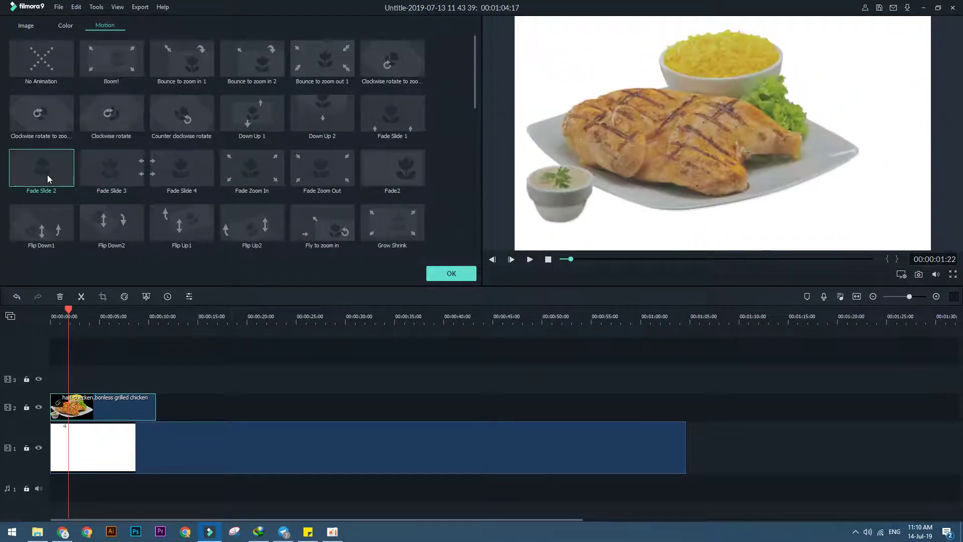
{"action": "left_click", "coordinate": [103, 125]}
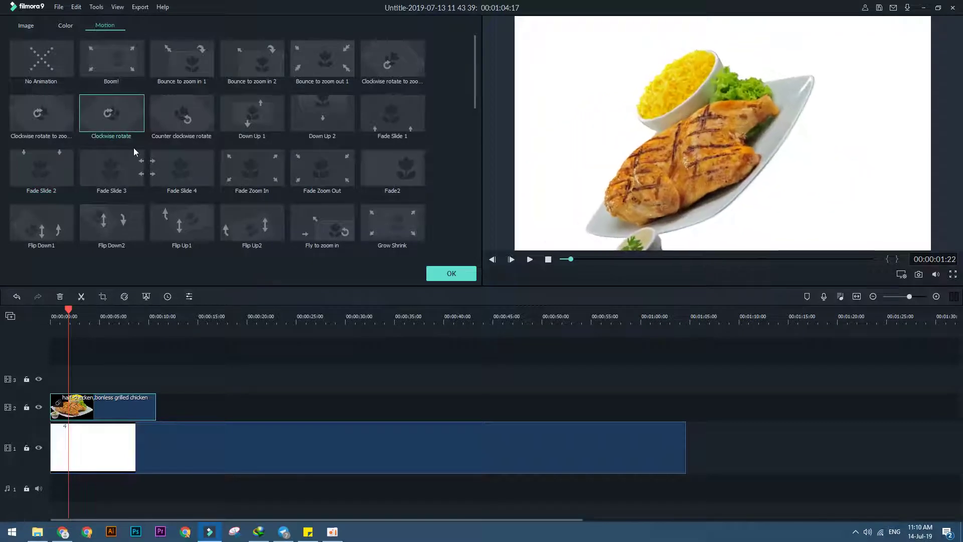
Apply the Boom! motion to the chicken clip and accept the clip settings.
{"action": "left_click", "coordinate": [121, 70]}
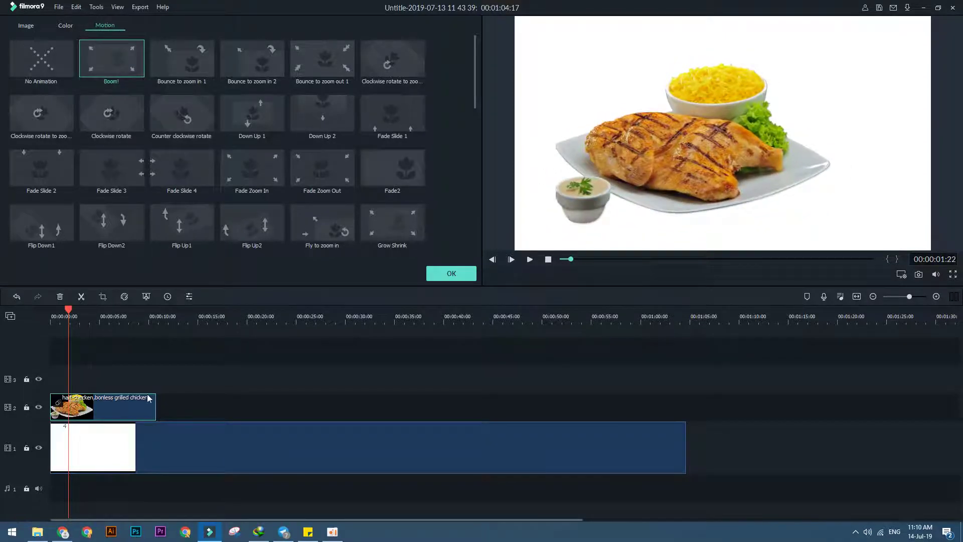
{"action": "left_click", "coordinate": [437, 277]}
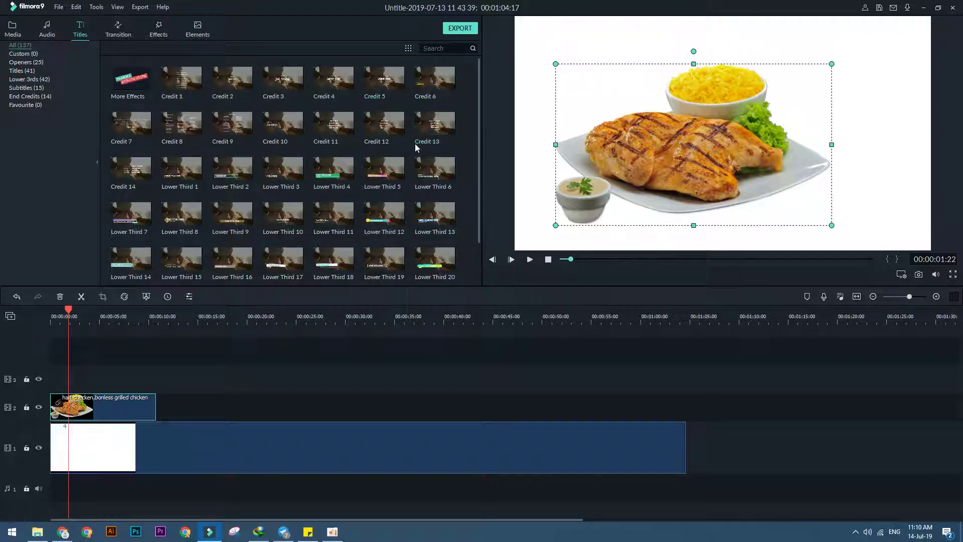
Add the Lower Third 3 title on track 3 above the chicken clip, starting about 3 seconds in.
{"action": "scroll", "coordinate": [409, 254], "scroll_direction": "down", "scroll_amount": 1}
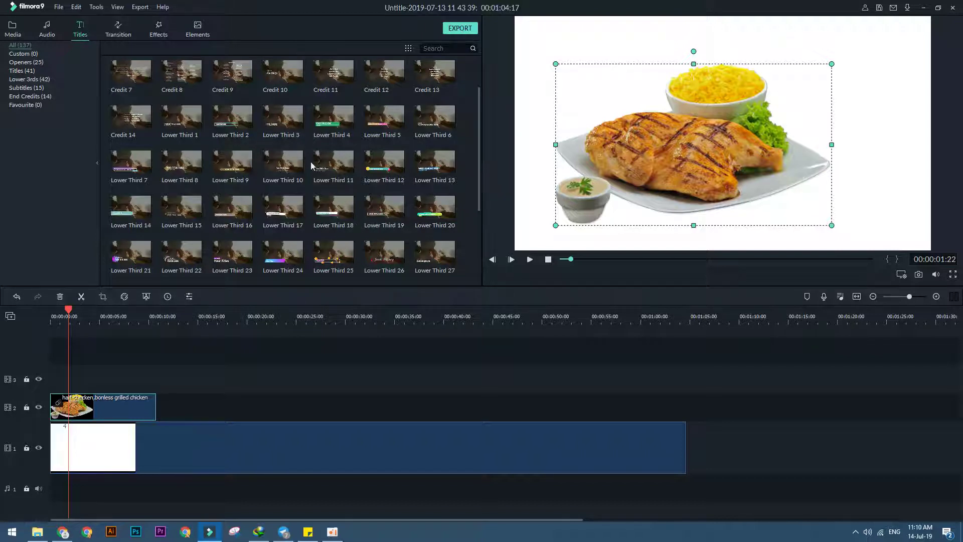
{"action": "left_click_drag", "start_coordinate": [283, 118], "coordinate": [92, 379]}
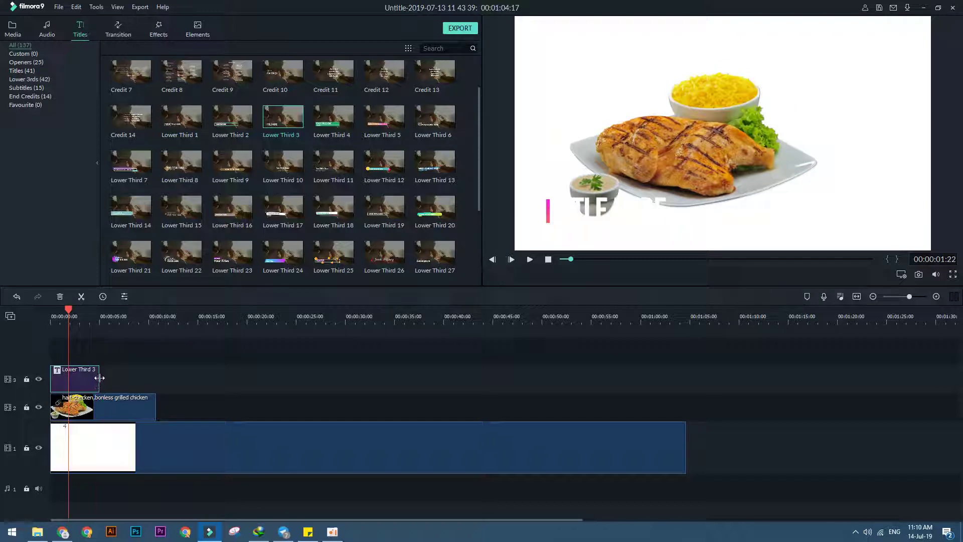
{"action": "left_click_drag", "start_coordinate": [113, 384], "coordinate": [114, 383]}
Open the Lower Third 3 title for editing at about 00:00:04:08 and set its text color to green.
{"action": "left_click_drag", "start_coordinate": [69, 313], "coordinate": [101, 377]}
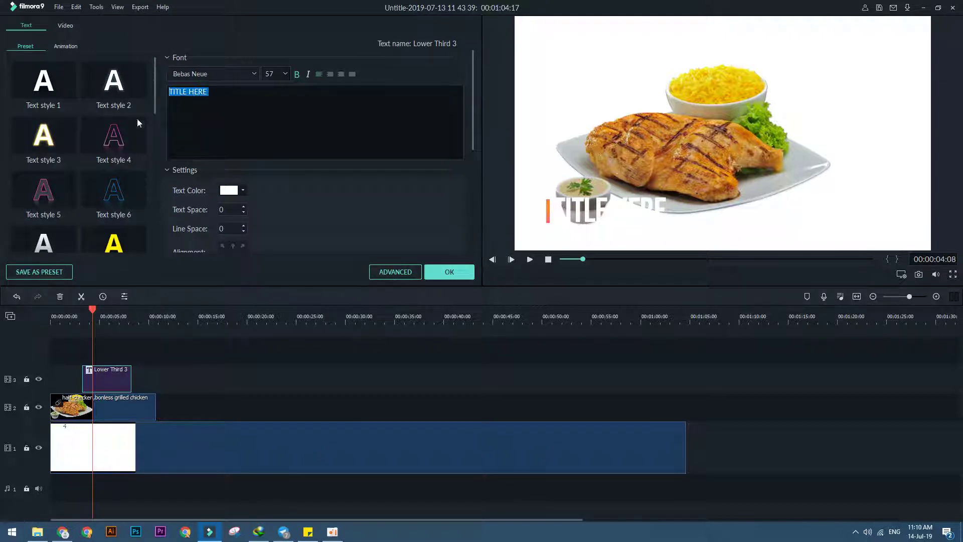
{"action": "left_click", "coordinate": [244, 192]}
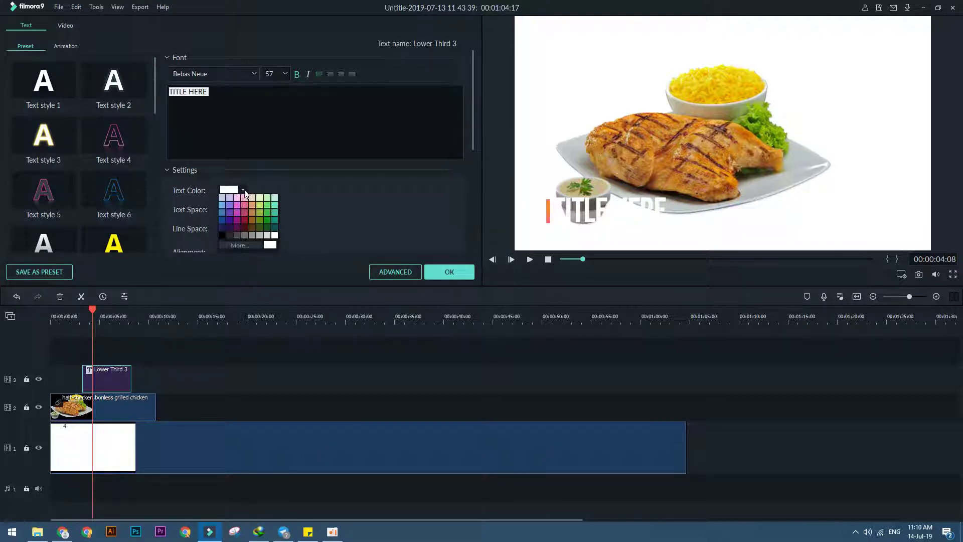
{"action": "left_click", "coordinate": [260, 219]}
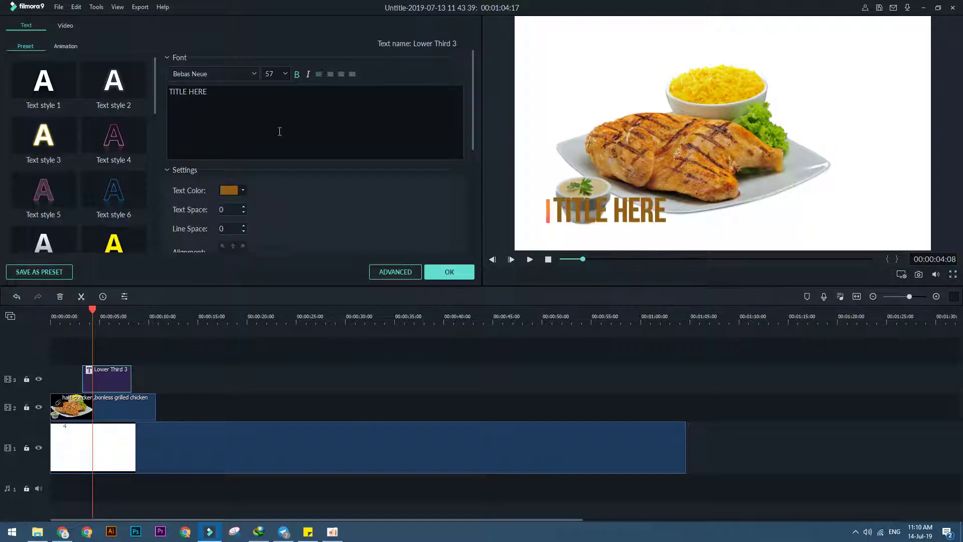
{"action": "left_click", "coordinate": [242, 191]}
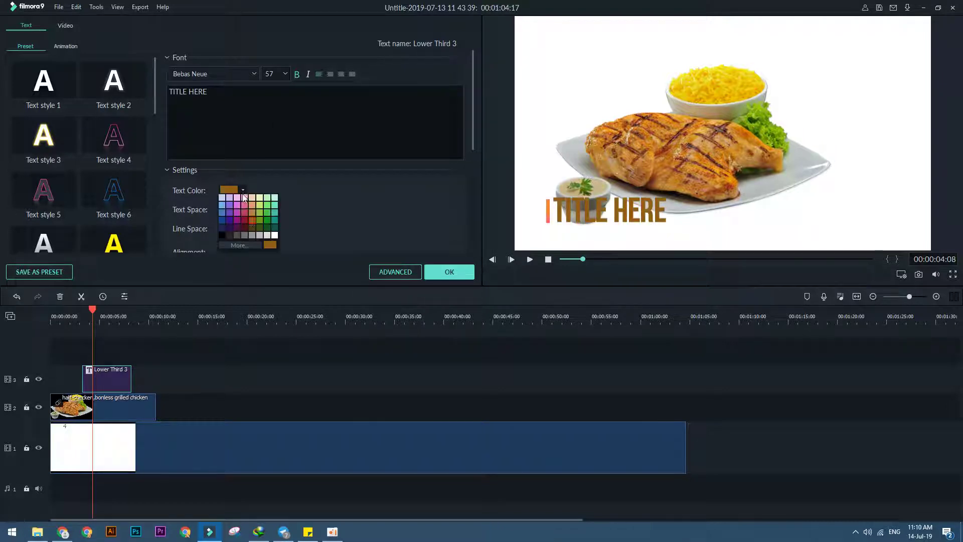
{"action": "left_click", "coordinate": [269, 221]}
Replace the placeholder title text with "20000$", leaving no leading spaces.
{"action": "left_click_drag", "start_coordinate": [215, 98], "coordinate": [153, 89]}
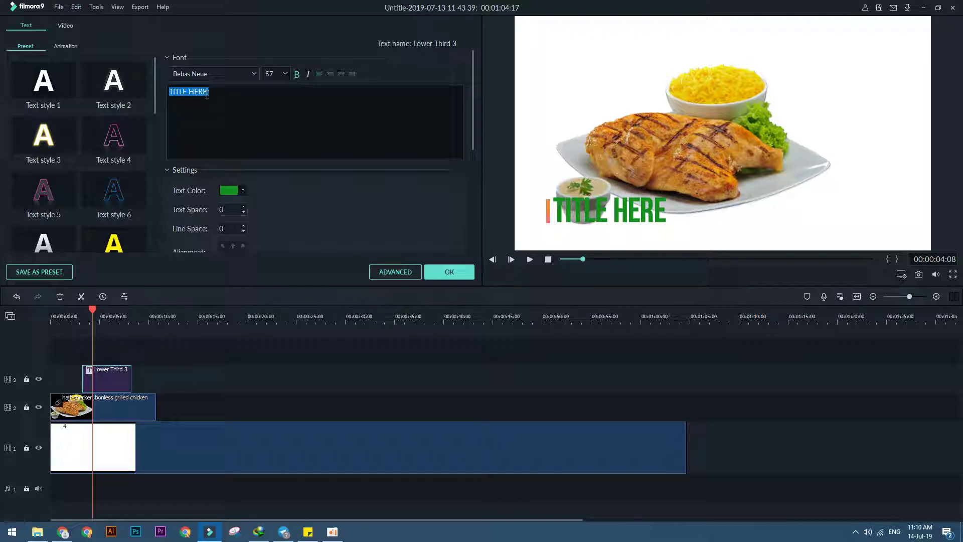
{"action": "type", "text": "m"}
{"action": "key", "text": "BackSpace"}
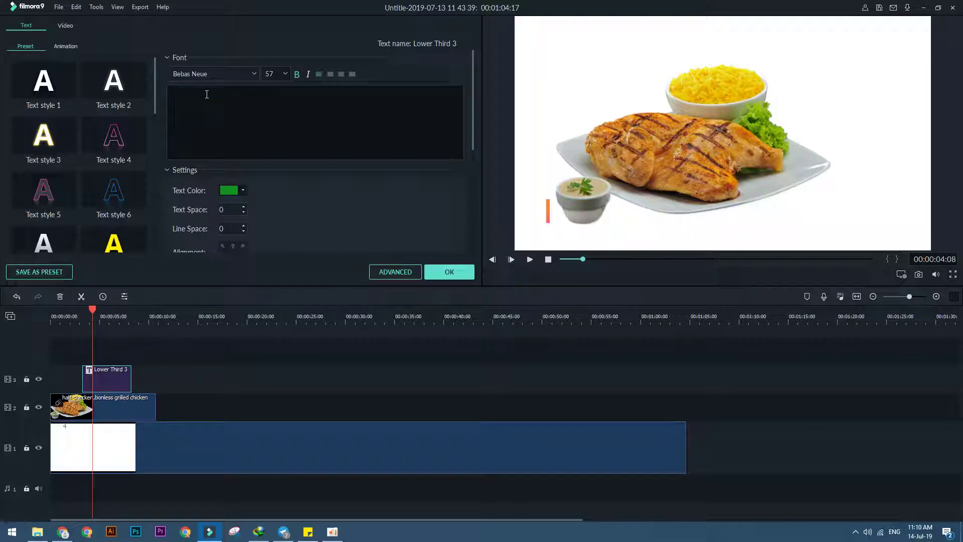
{"action": "key", "text": "ctrl+v"}
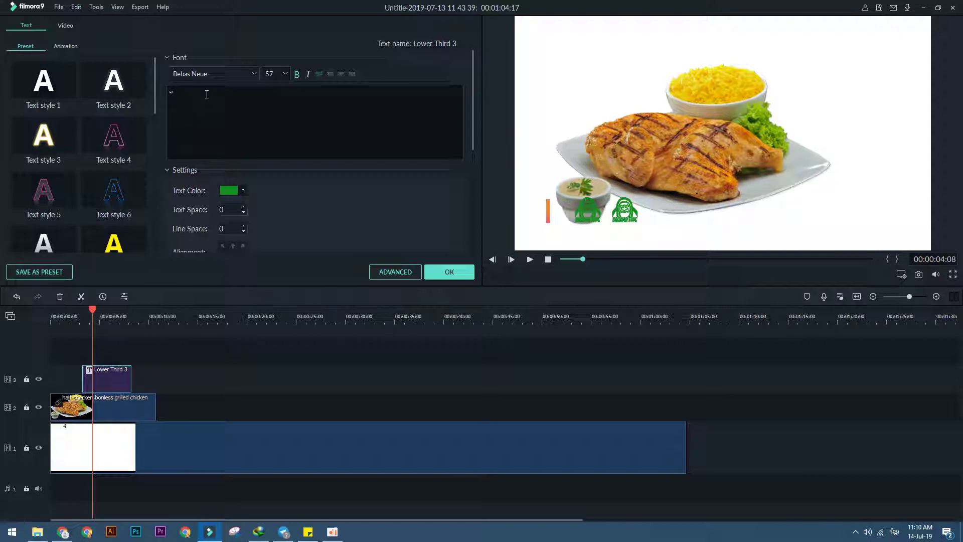
{"action": "key", "text": "BackSpace"}
{"action": "type", "text": "m"}
{"action": "key", "text": "BackSpace"}
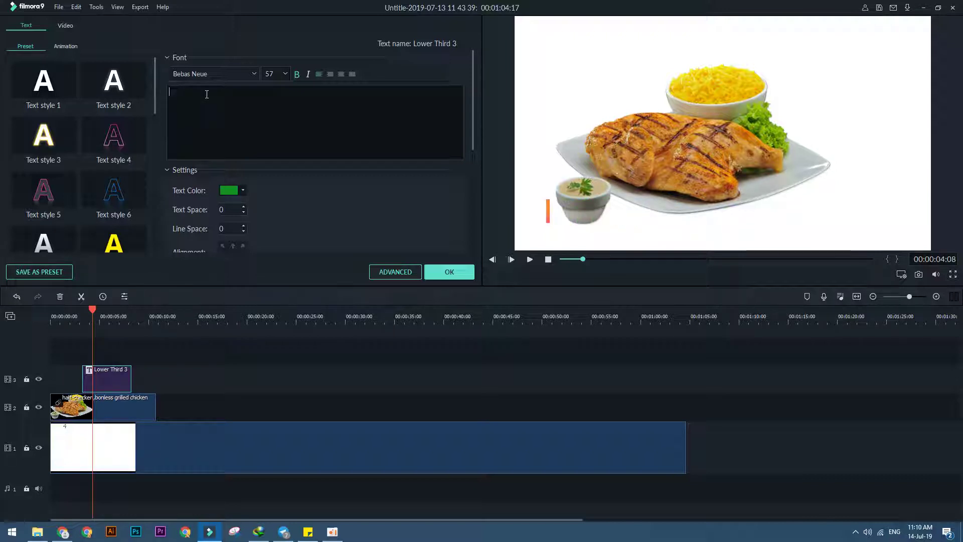
{"action": "type", "text": "20000"}
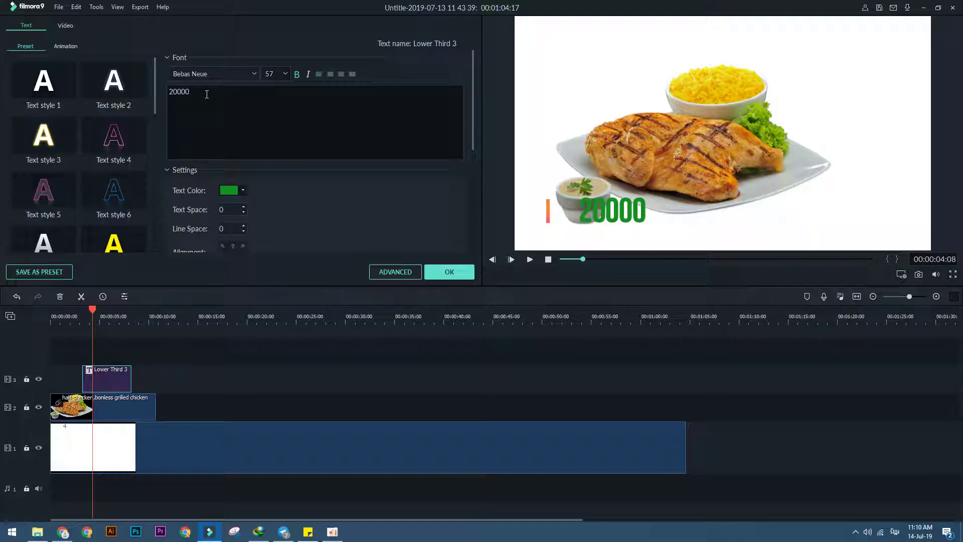
{"action": "key", "text": "ctrl+v"}
{"action": "key", "text": "BackSpace"}
{"action": "type", "text": "$"}
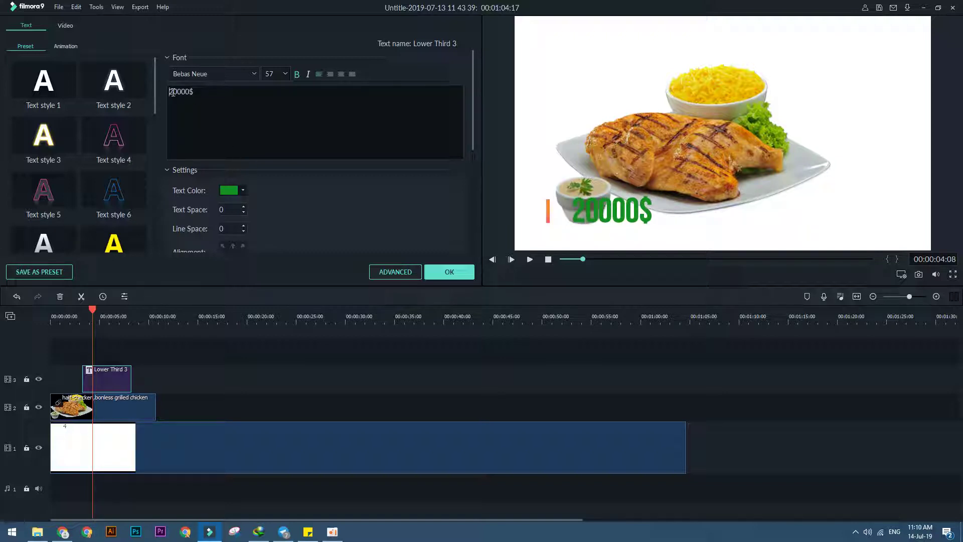
{"action": "key", "text": "BackSpace"}
Scrub the timeline from the start to about 00:00:04:21 to check the 20000$ title over the chicken.
{"action": "left_click_drag", "start_coordinate": [597, 214], "coordinate": [594, 206]}
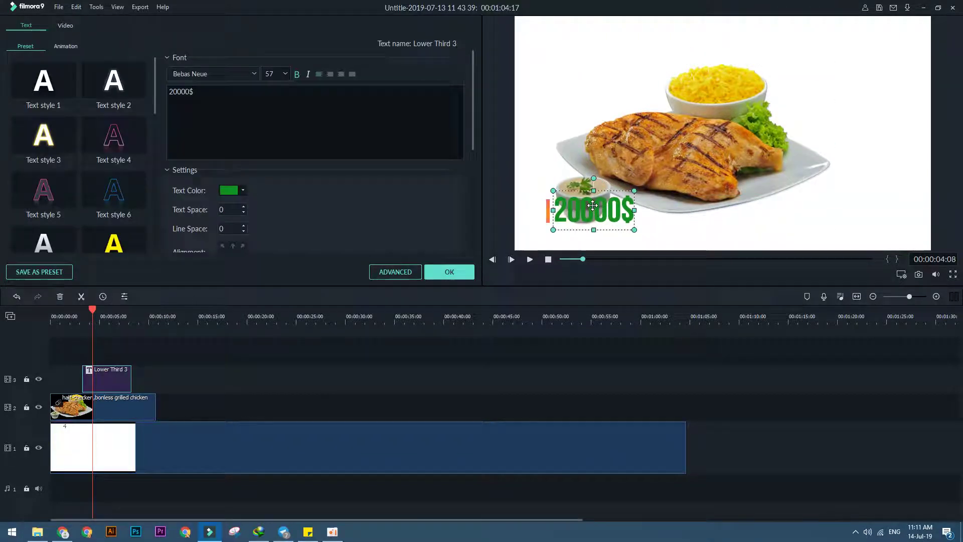
{"action": "key", "text": "Down"}
{"action": "key", "text": "Down"}
{"action": "left_click_drag", "start_coordinate": [607, 262], "coordinate": [547, 264]}
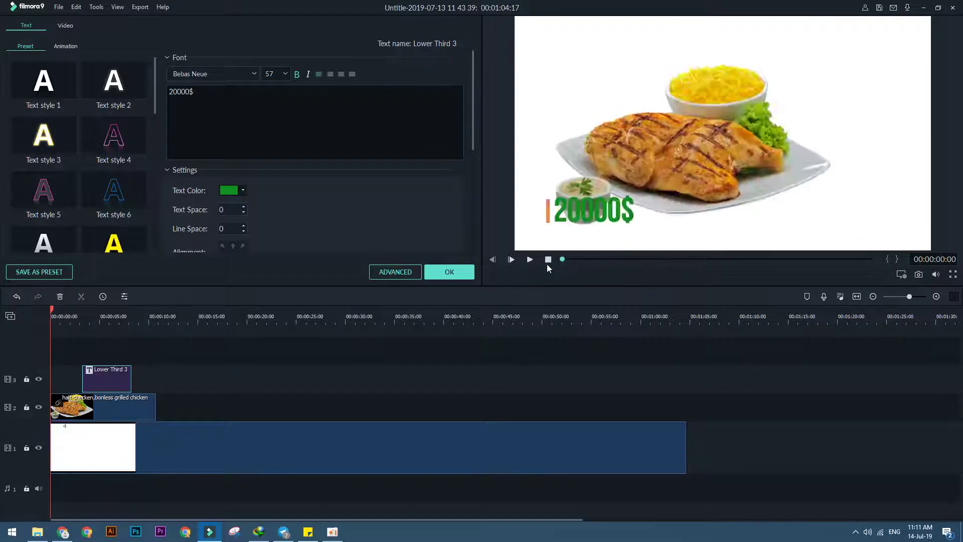
{"action": "left_click", "coordinate": [590, 216]}
{"action": "left_click", "coordinate": [279, 390]}
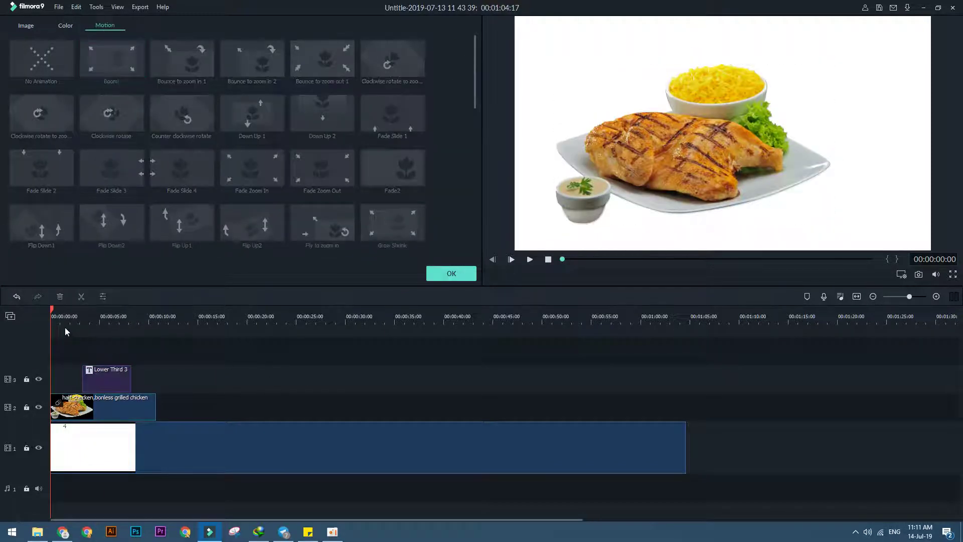
{"action": "left_click_drag", "start_coordinate": [53, 313], "coordinate": [98, 317]}
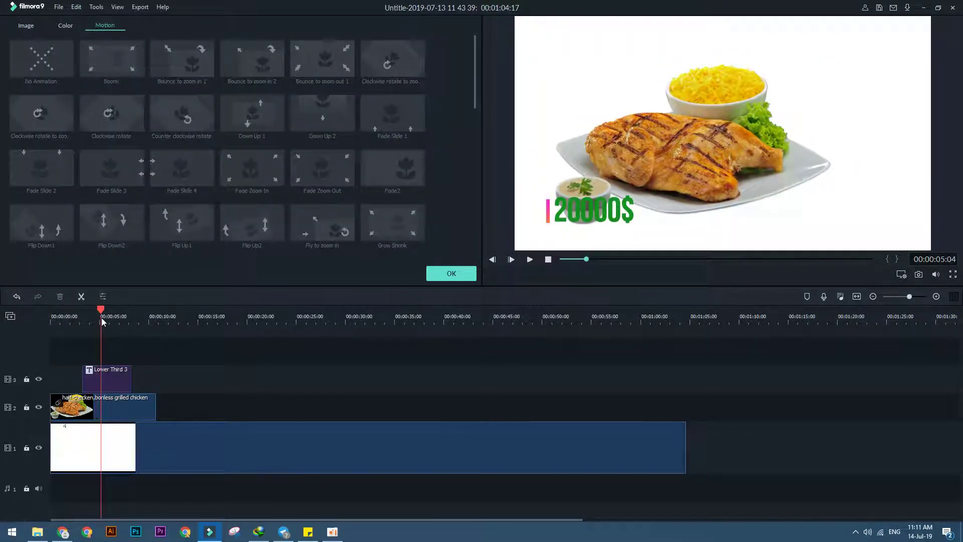
Scale the 20000$ text down slightly, shift it a little to the right beside its accent bar, and accept the title edit.
{"action": "left_click", "coordinate": [579, 209]}
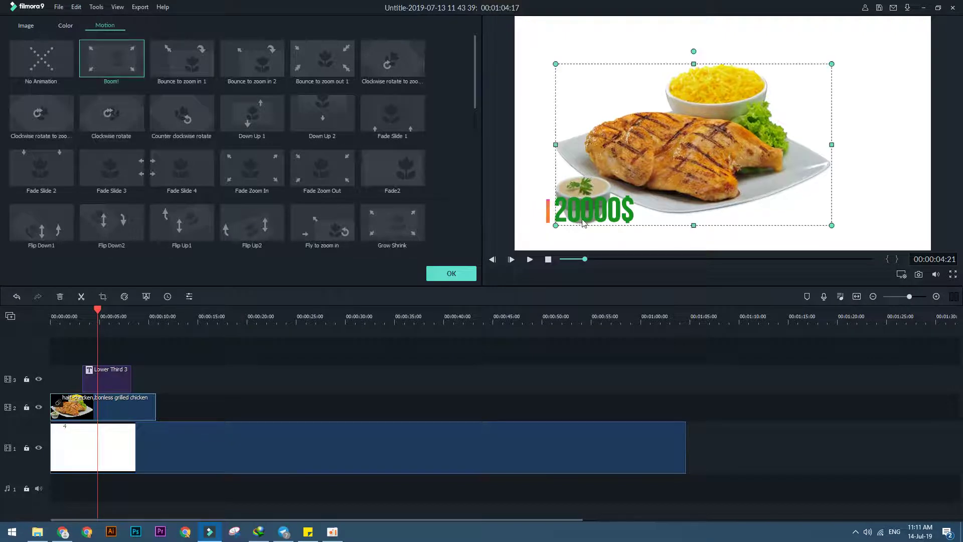
{"action": "left_click", "coordinate": [582, 220]}
{"action": "left_click_drag", "start_coordinate": [636, 192], "coordinate": [625, 196]}
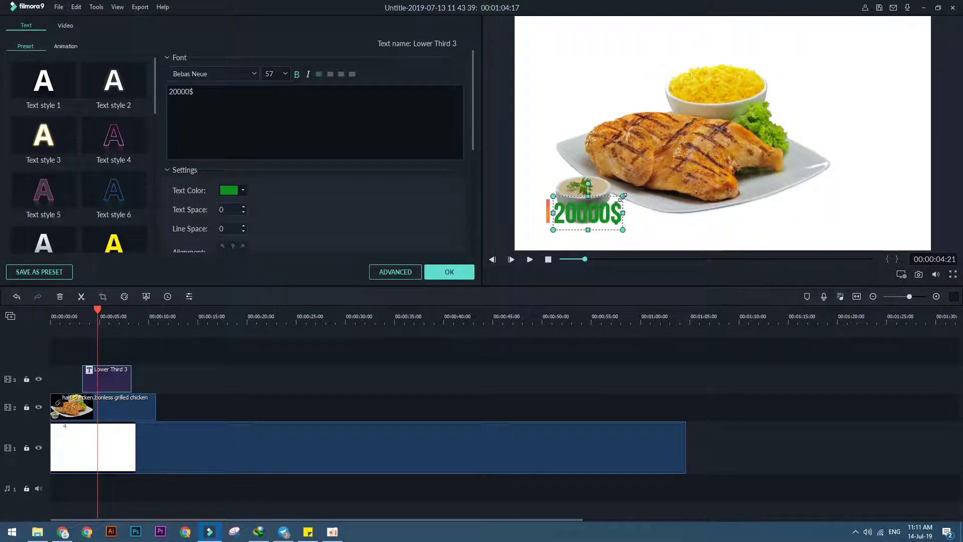
{"action": "left_click", "coordinate": [575, 220]}
{"action": "left_click_drag", "start_coordinate": [573, 219], "coordinate": [582, 211]}
{"action": "left_click", "coordinate": [454, 274]}
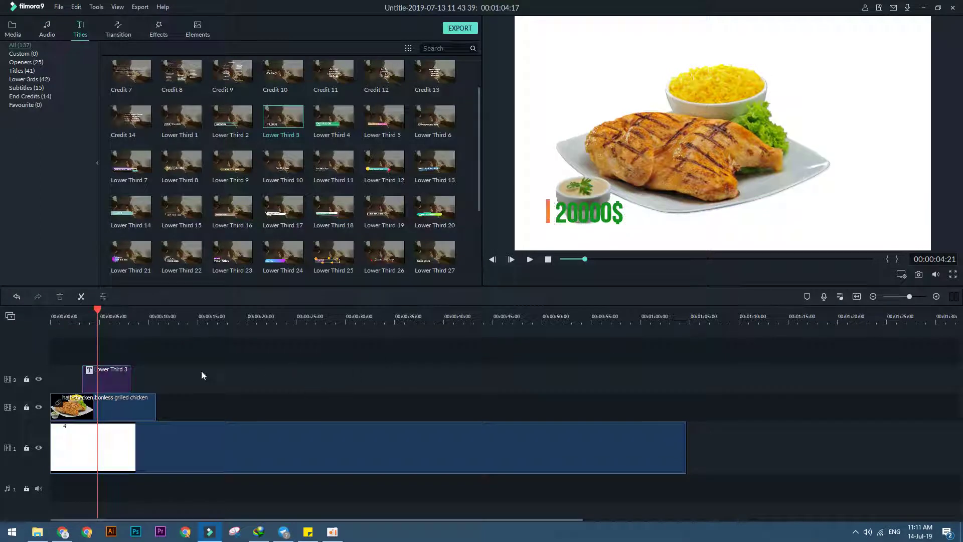
Set the 20000$ title's horizontal position to 520 in its video transform settings.
{"action": "left_click", "coordinate": [148, 348]}
{"action": "left_click", "coordinate": [107, 379]}
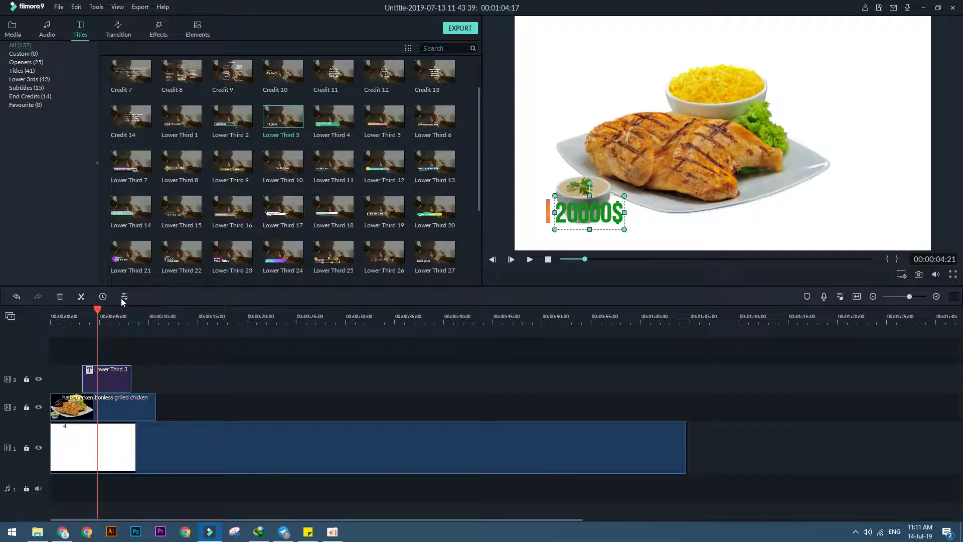
{"action": "left_click", "coordinate": [124, 299]}
{"action": "left_click", "coordinate": [60, 47]}
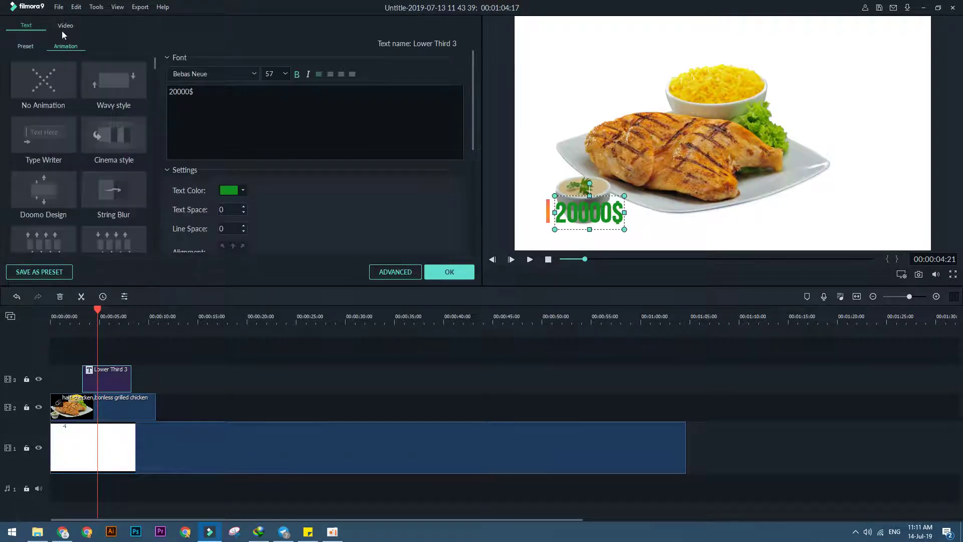
{"action": "left_click", "coordinate": [65, 28]}
{"action": "left_click", "coordinate": [11, 43]}
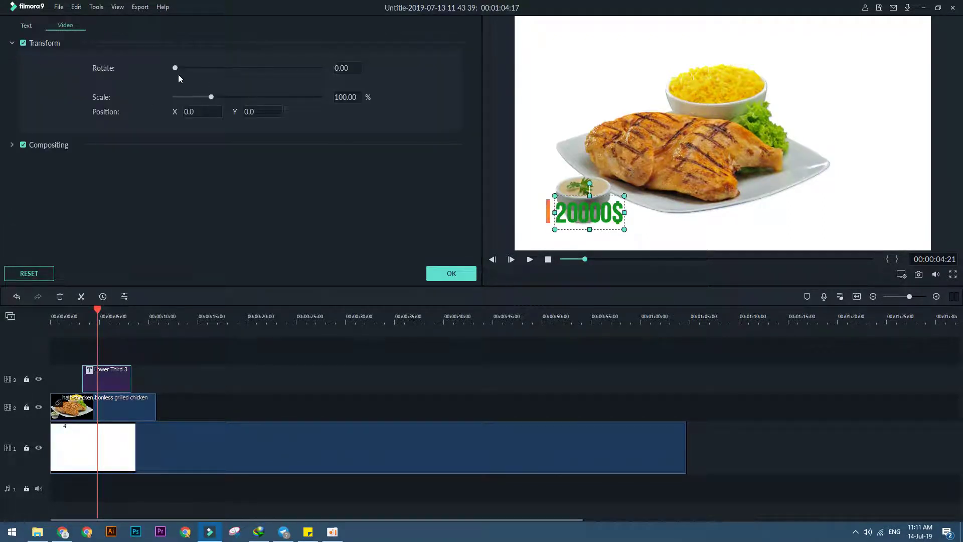
{"action": "left_click_drag", "start_coordinate": [194, 113], "coordinate": [454, 112]}
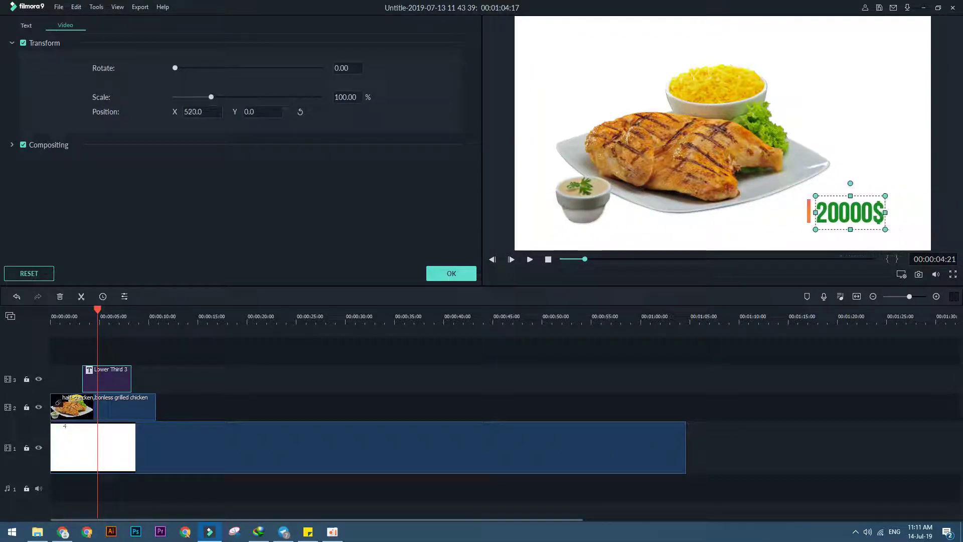
Nudge the grilled chicken image slightly upward and to the right in the frame, then deselect it.
{"action": "left_click", "coordinate": [581, 155]}
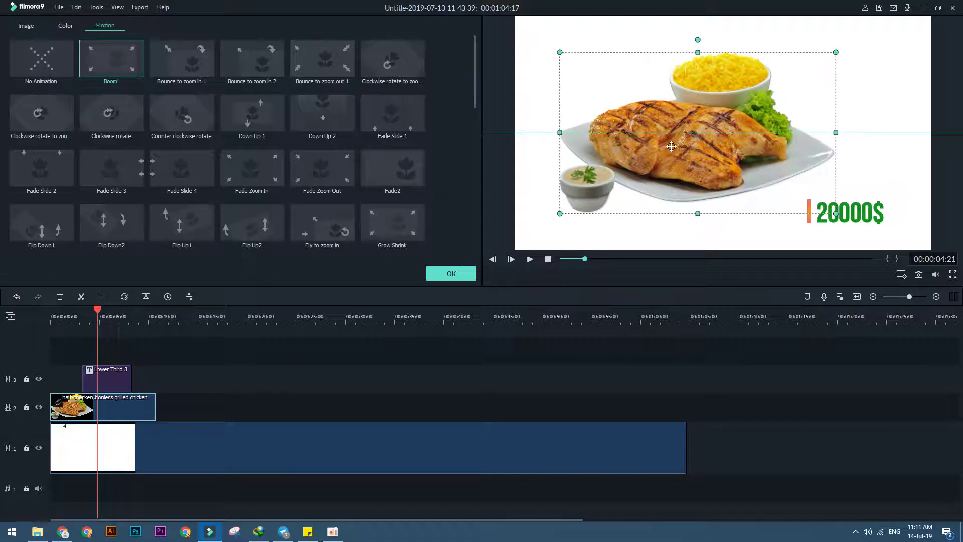
{"action": "left_click_drag", "start_coordinate": [581, 155], "coordinate": [586, 146]}
{"action": "left_click", "coordinate": [537, 374]}
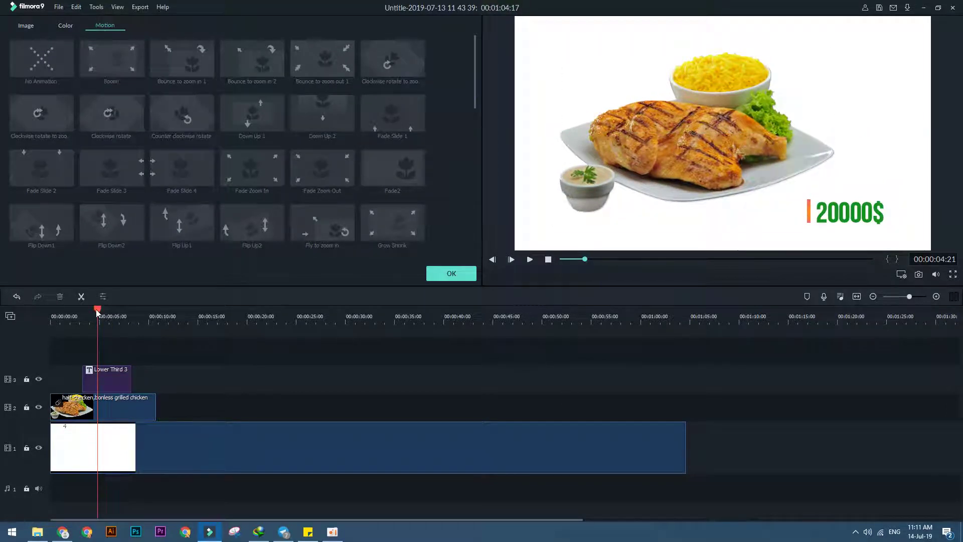
Play the video from the start to about 00:00:05:17 to check the title beside the chicken.
{"action": "left_click_drag", "start_coordinate": [98, 313], "coordinate": [15, 319]}
{"action": "left_click", "coordinate": [530, 260]}
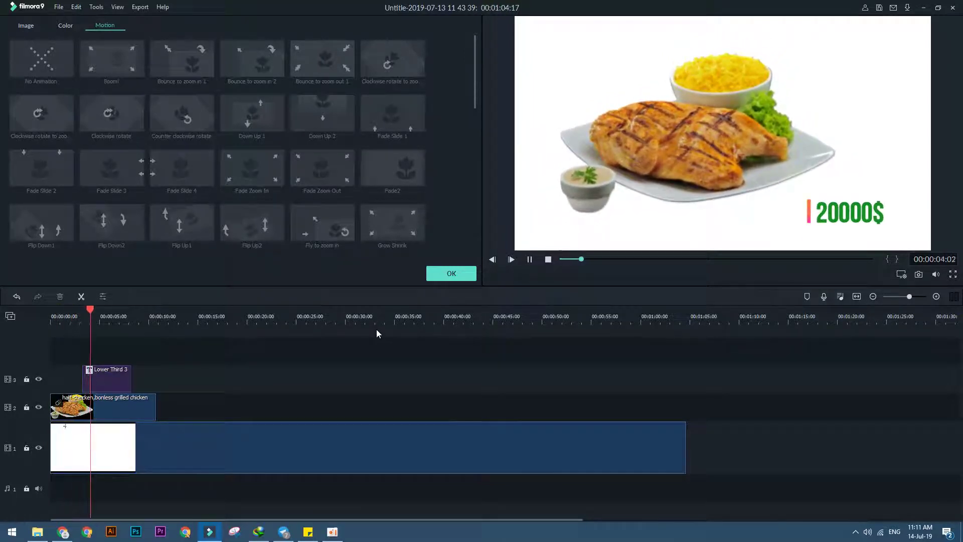
{"action": "key", "text": "space"}
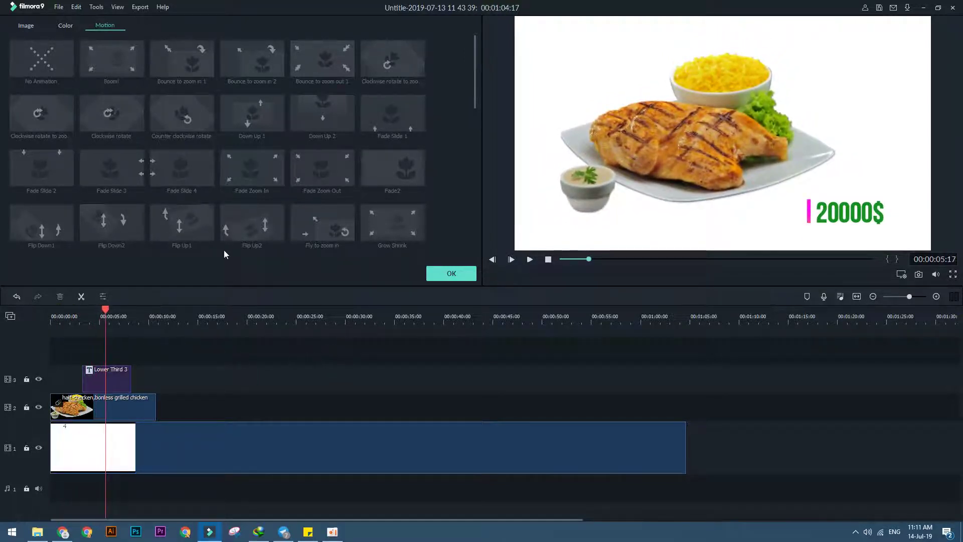
Shift the 20000$ title slightly left in the frame and move its clip to start at about 00:00:02.
{"action": "left_click", "coordinate": [128, 368]}
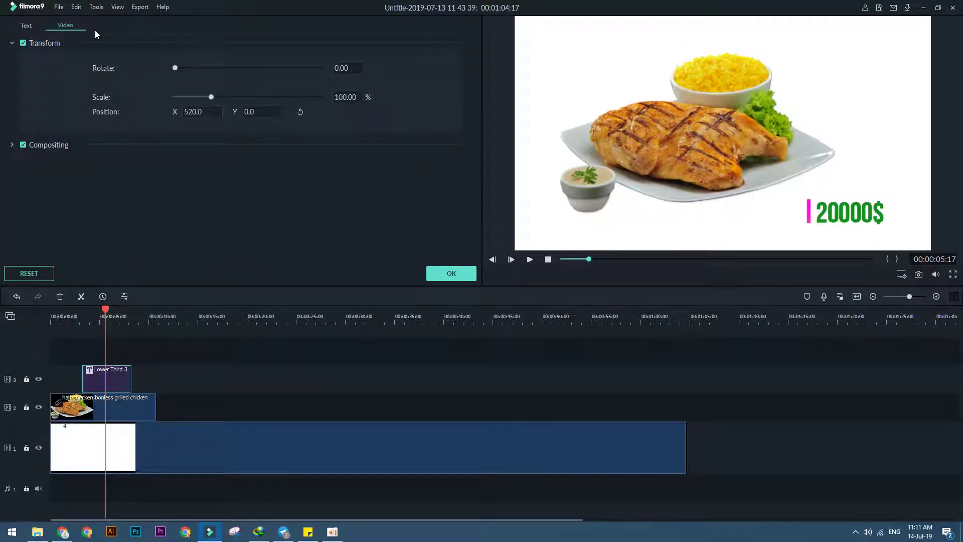
{"action": "left_click_drag", "start_coordinate": [196, 112], "coordinate": [182, 111]}
{"action": "left_click", "coordinate": [221, 402]}
{"action": "left_click", "coordinate": [67, 354]}
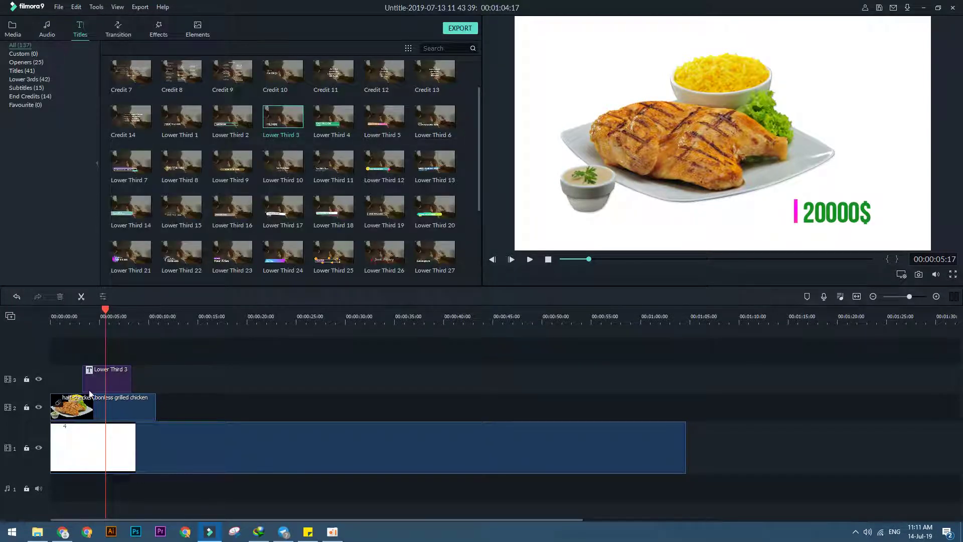
{"action": "left_click_drag", "start_coordinate": [93, 379], "coordinate": [82, 378]}
Download the orange-red angry emoji element and place it on a new track above the Lower Third 3 clip, aligned with its start.
{"action": "left_click", "coordinate": [197, 29]}
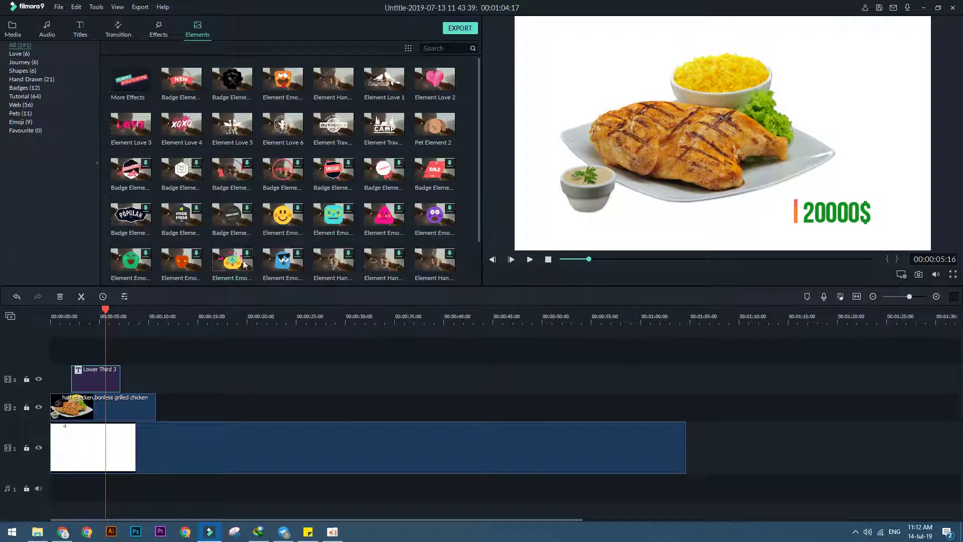
{"action": "left_click_drag", "start_coordinate": [190, 267], "coordinate": [791, 129]}
{"action": "left_click_drag", "start_coordinate": [144, 339], "coordinate": [73, 359]}
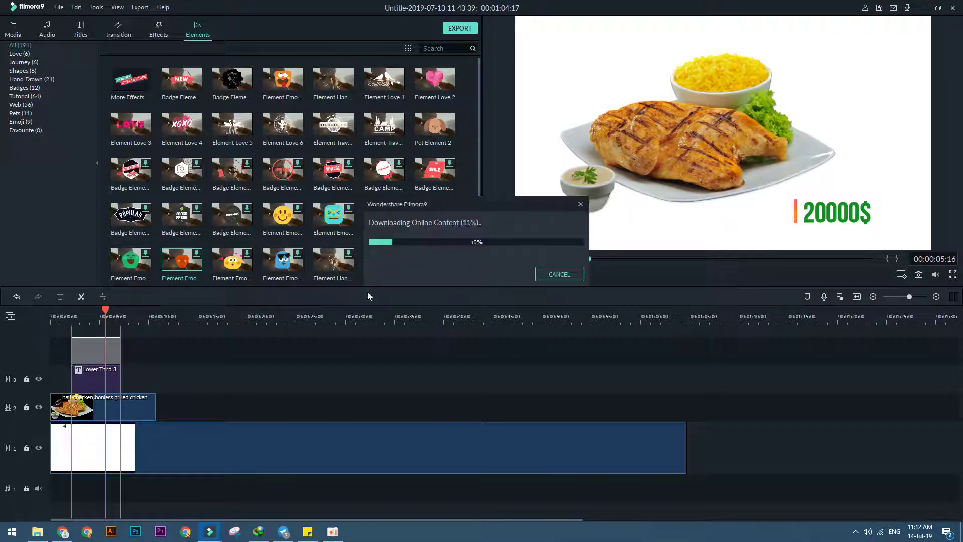
Switch to Chrome, download the SPARKLE EFFECT + SOUND + GREEN SCREEN mp4, and block the site's notifications.
{"action": "left_click", "coordinate": [62, 532]}
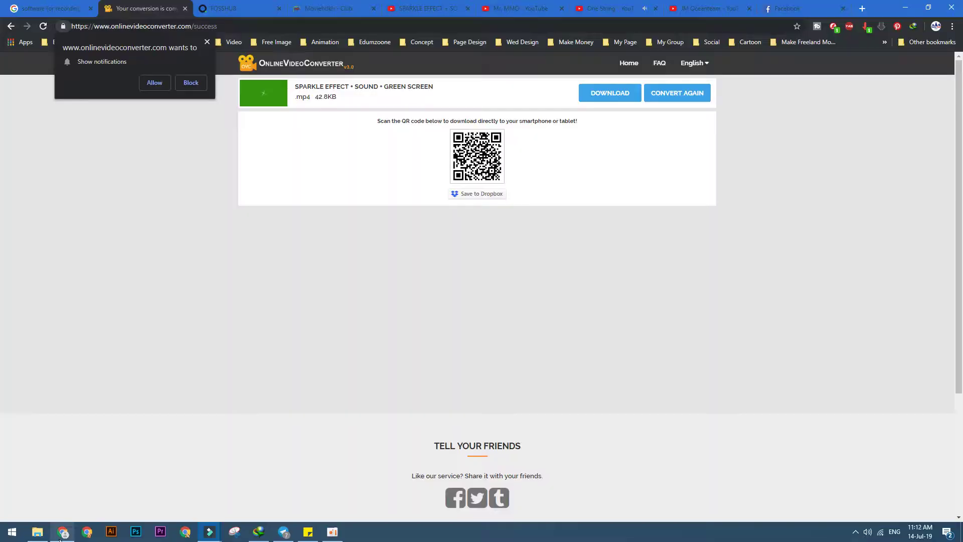
{"action": "left_click", "coordinate": [597, 93]}
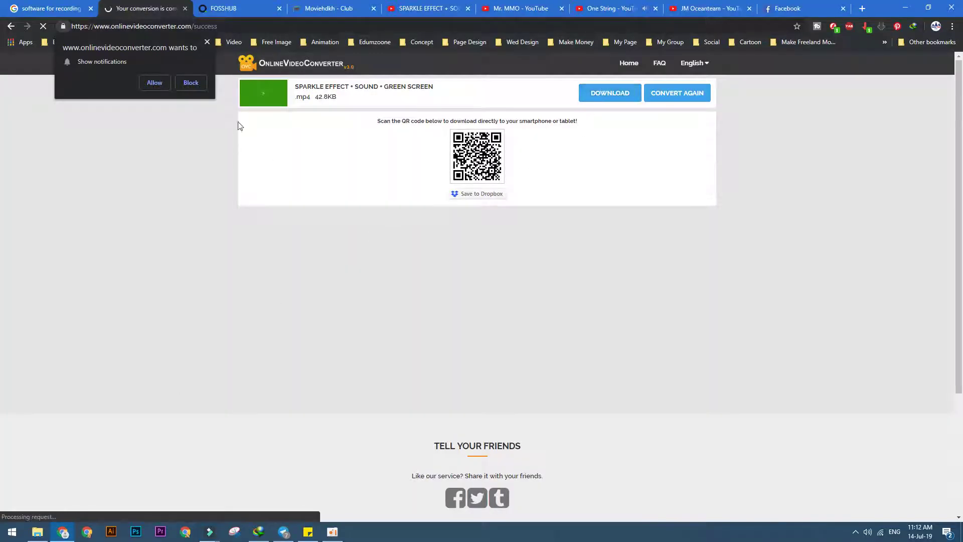
{"action": "left_click", "coordinate": [184, 80]}
{"action": "left_click", "coordinate": [479, 311]}
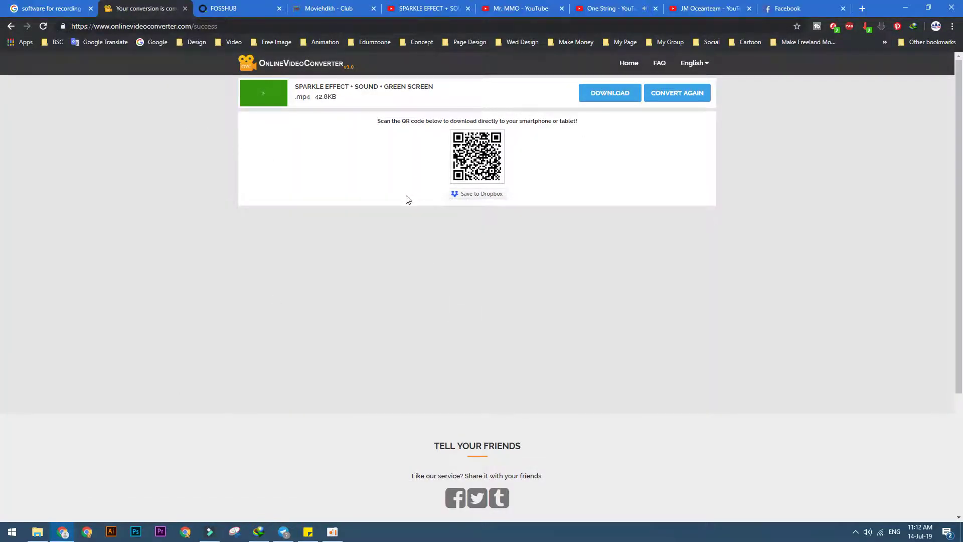
Search YouTube for Khmer one-string music, open the 5:31 track from Radio National Of Kampuchea, and return to Filmora9.
{"action": "left_click", "coordinate": [609, 8]}
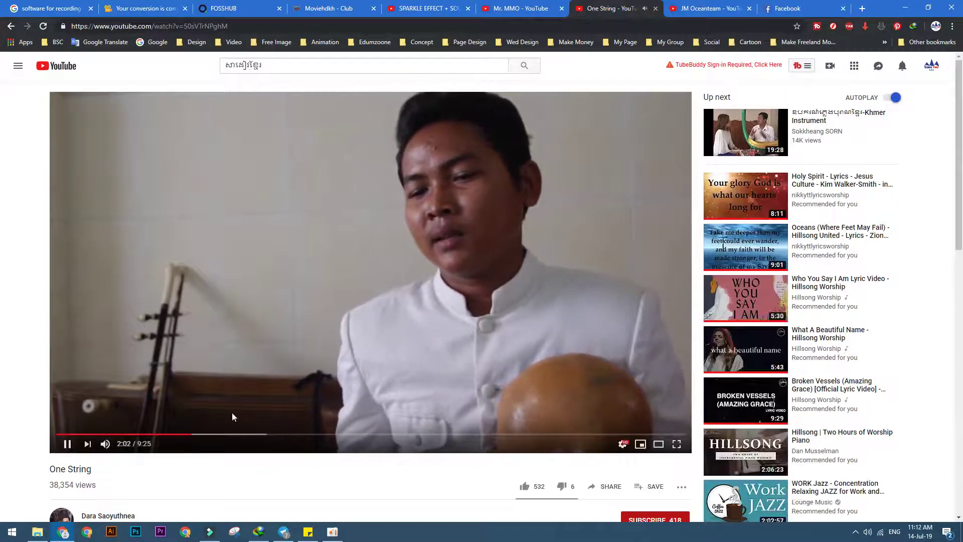
{"action": "left_click", "coordinate": [282, 66]}
{"action": "key", "text": "Return"}
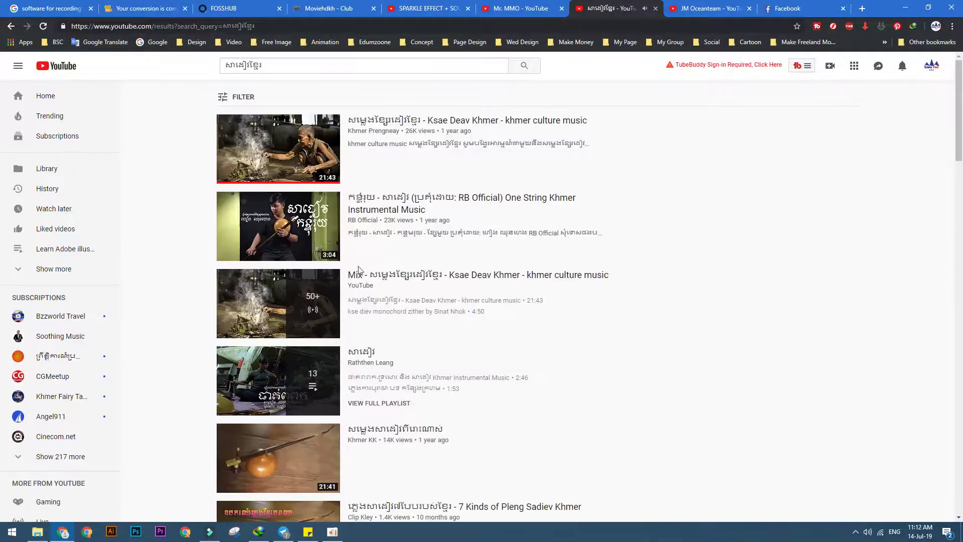
{"action": "scroll", "coordinate": [290, 364], "scroll_direction": "down", "scroll_amount": 12}
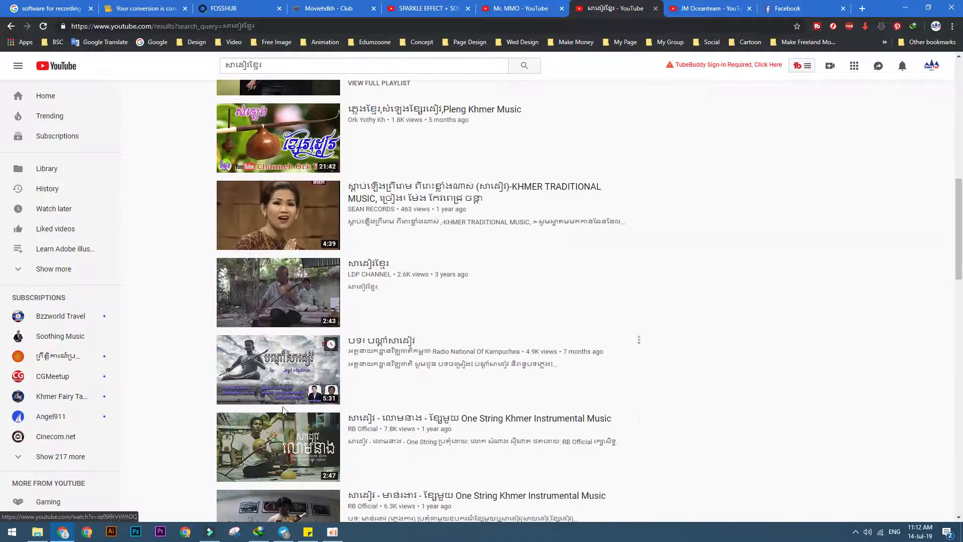
{"action": "left_click", "coordinate": [290, 342]}
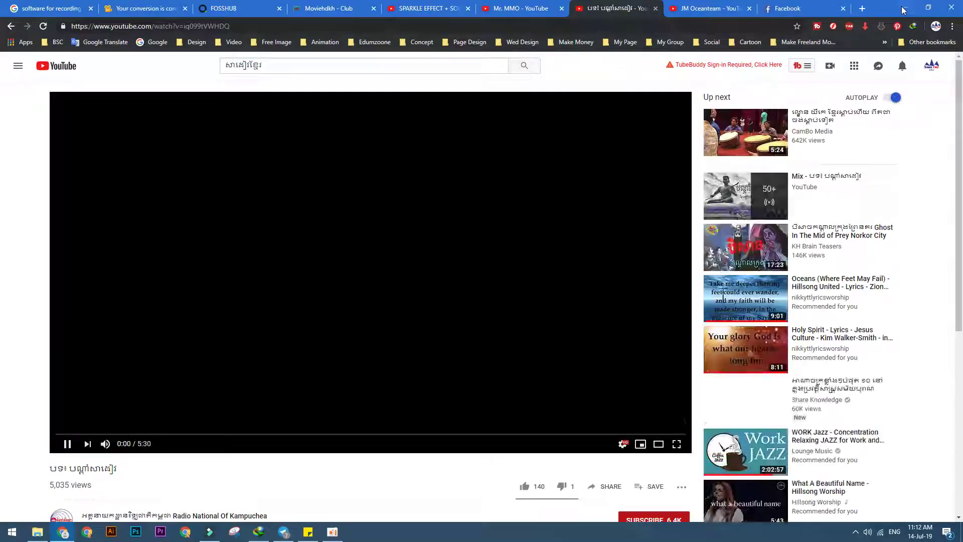
{"action": "key", "text": "alt+Tab"}
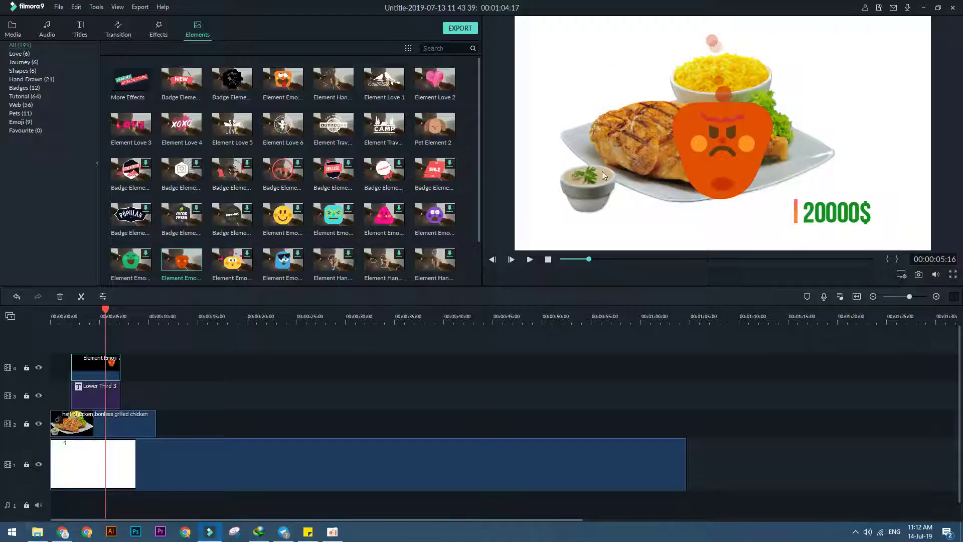
{"action": "left_click", "coordinate": [655, 180]}
{"action": "left_click_drag", "start_coordinate": [561, 52], "coordinate": [573, 69]}
{"action": "key", "text": "ctrl+z"}
Scale the emoji element down and position it to the right of the rice bowl, above the 20000$ title.
{"action": "left_click", "coordinate": [397, 403]}
{"action": "left_click", "coordinate": [92, 368]}
{"action": "left_click_drag", "start_coordinate": [608, 18], "coordinate": [725, 134]}
{"action": "left_click_drag", "start_coordinate": [793, 185], "coordinate": [848, 126]}
{"action": "left_click_drag", "start_coordinate": [859, 75], "coordinate": [848, 88]}
{"action": "left_click_drag", "start_coordinate": [781, 150], "coordinate": [817, 87]}
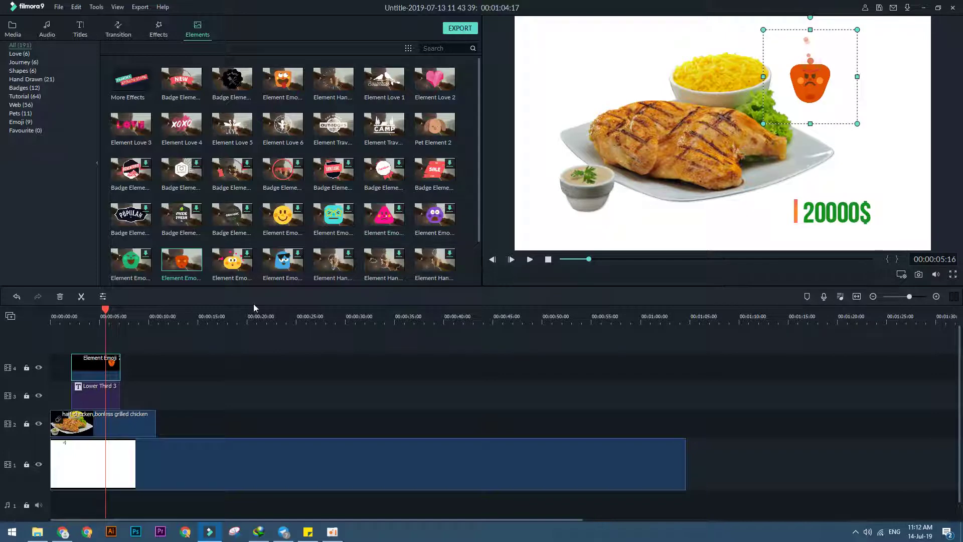
Move the grilled chicken clip to a new track above the emoji element, keeping it at the timeline's start.
{"action": "left_click", "coordinate": [124, 435]}
{"action": "left_click_drag", "start_coordinate": [124, 435], "coordinate": [107, 354]}
{"action": "left_click", "coordinate": [76, 394]}
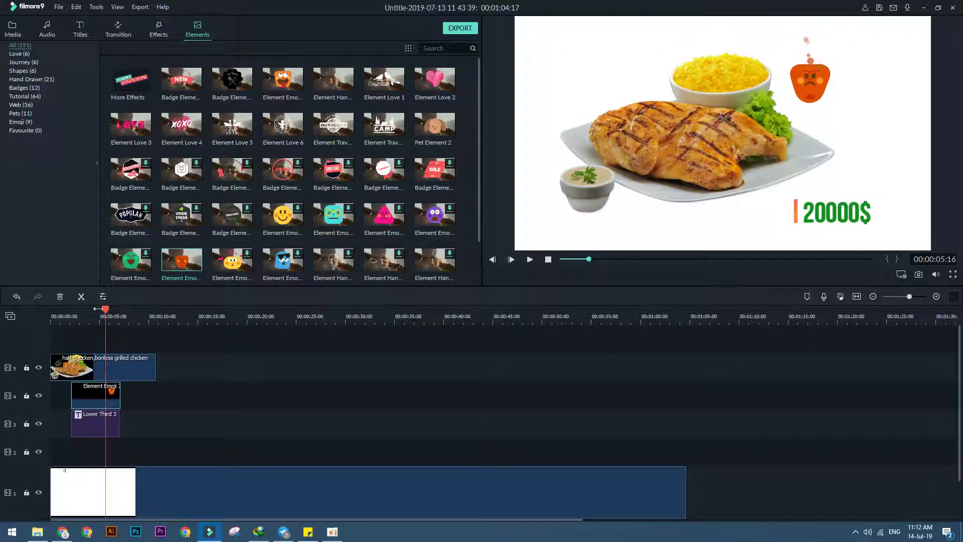
Play the video from the start to about 00:00:06:17 to check the emoji with the chicken and title.
{"action": "left_click_drag", "start_coordinate": [107, 311], "coordinate": [52, 311]}
{"action": "left_click", "coordinate": [529, 259]}
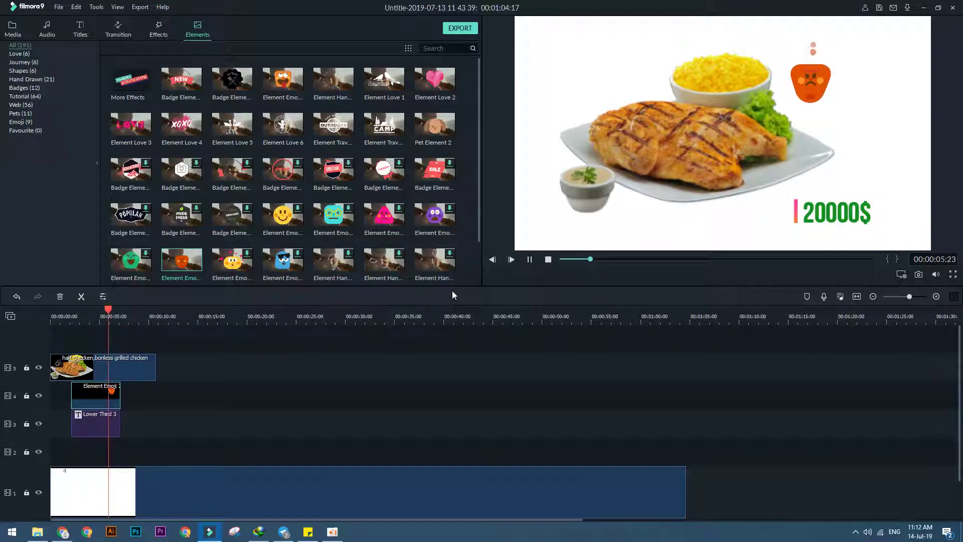
{"action": "key", "text": "space"}
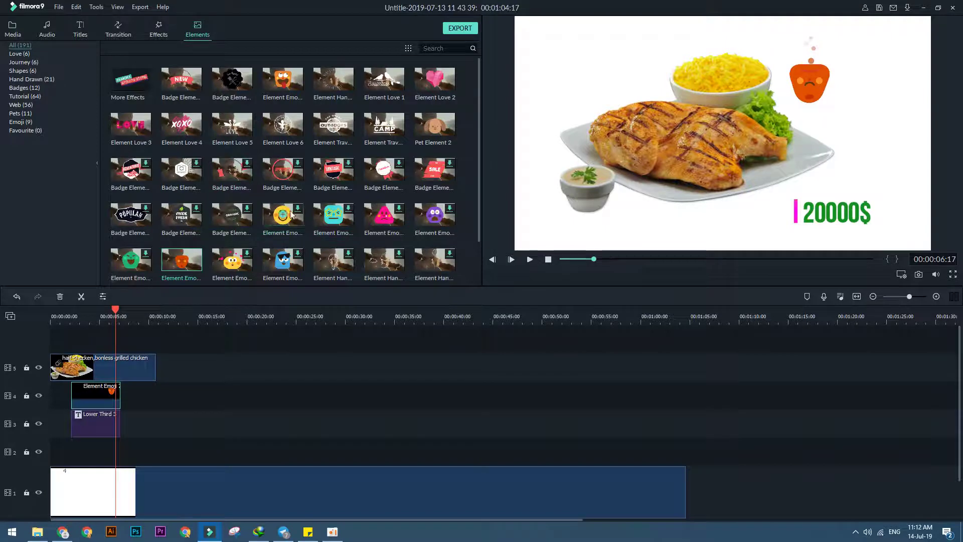
Add a motion element from the library at the start of empty track 2, beneath the title clip.
{"action": "scroll", "coordinate": [314, 205], "scroll_direction": "down", "scroll_amount": 10}
{"action": "scroll", "coordinate": [257, 249], "scroll_direction": "up", "scroll_amount": 3}
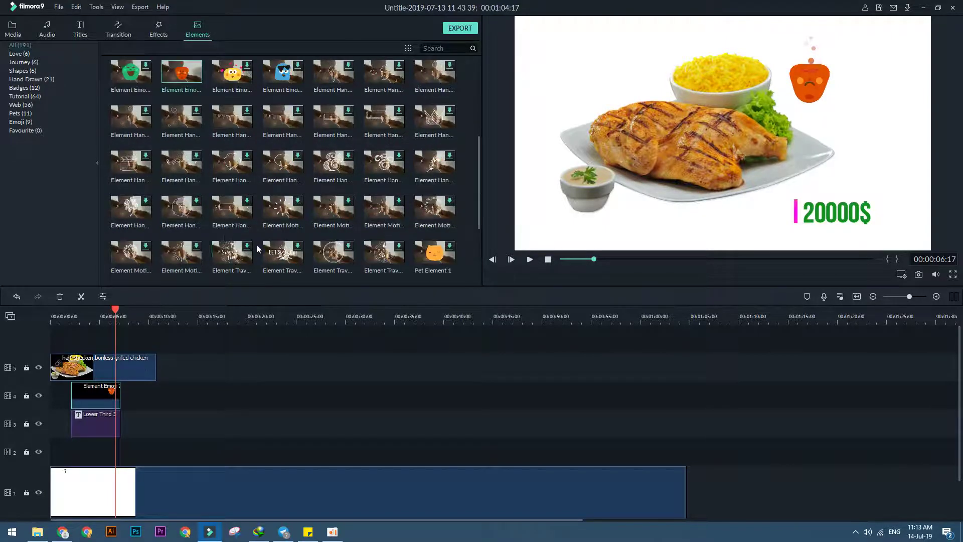
{"action": "left_click_drag", "start_coordinate": [194, 257], "coordinate": [48, 452]}
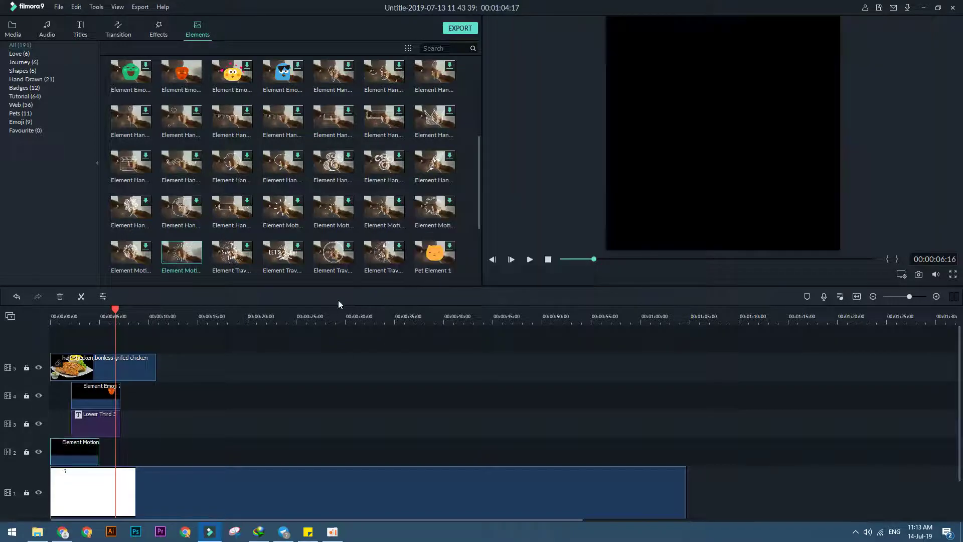
Move the motion element clip to start at about 00:00:02, accept its settings, and check the frame at 00:00:04:24.
{"action": "double_click", "coordinate": [95, 451]}
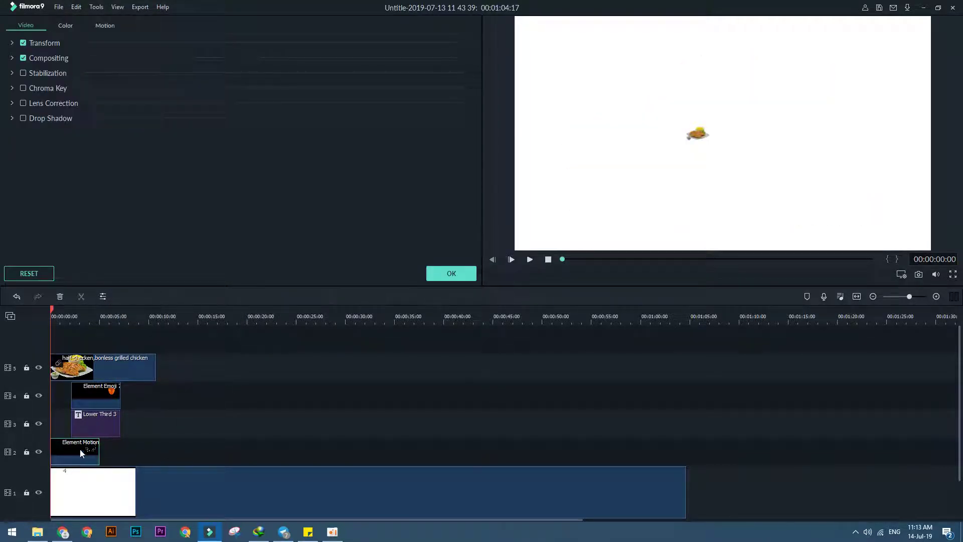
{"action": "left_click_drag", "start_coordinate": [94, 460], "coordinate": [93, 460]}
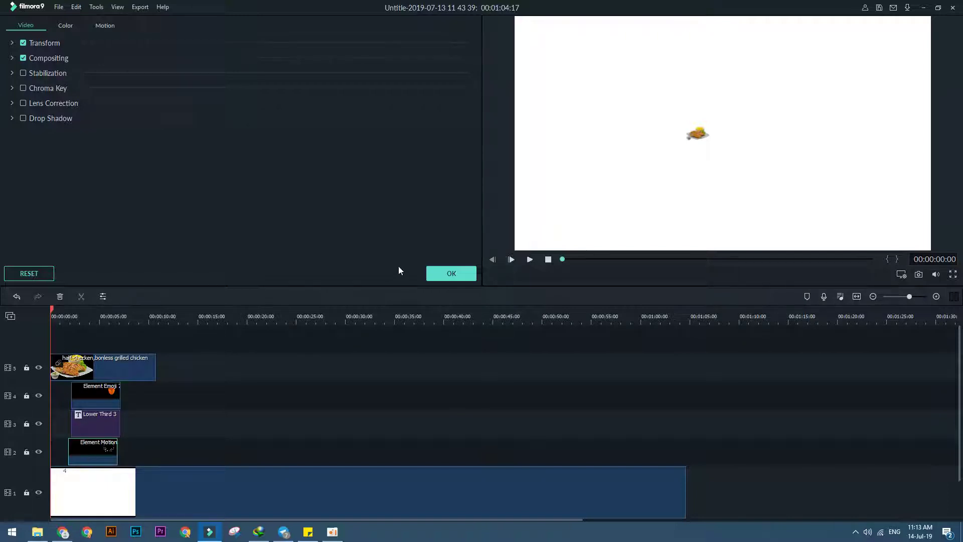
{"action": "left_click", "coordinate": [438, 274]}
{"action": "left_click_drag", "start_coordinate": [53, 312], "coordinate": [99, 322]}
Replace the white background on track 1 with green background image 3 and extend it to 00:00:32:05.
{"action": "left_click", "coordinate": [145, 480]}
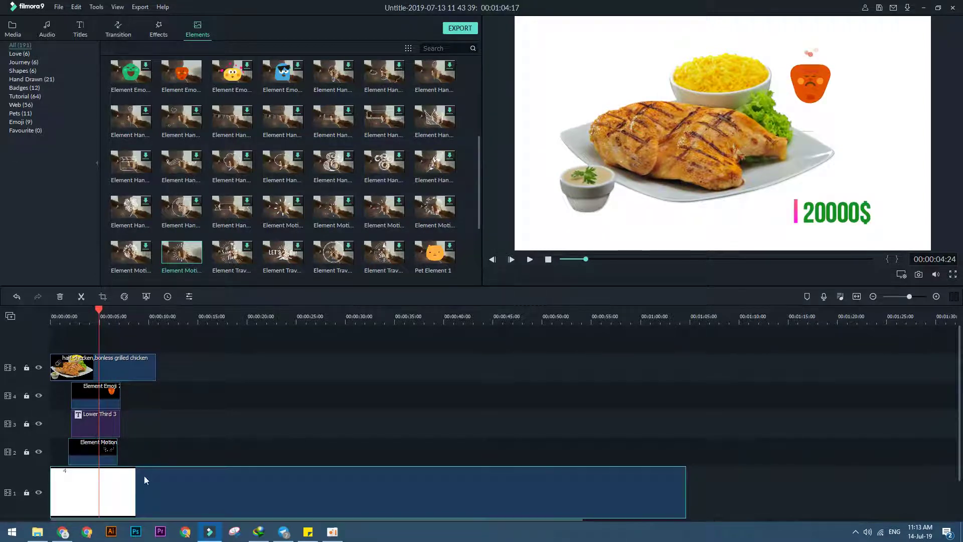
{"action": "left_click", "coordinate": [12, 29]}
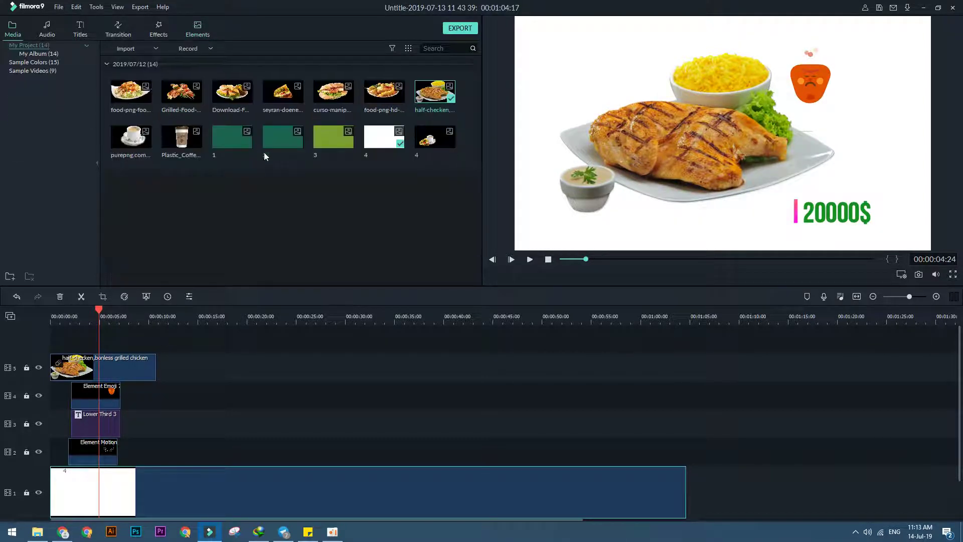
{"action": "left_click_drag", "start_coordinate": [337, 143], "coordinate": [528, 477]}
{"action": "left_click_drag", "start_coordinate": [696, 478], "coordinate": [695, 478]}
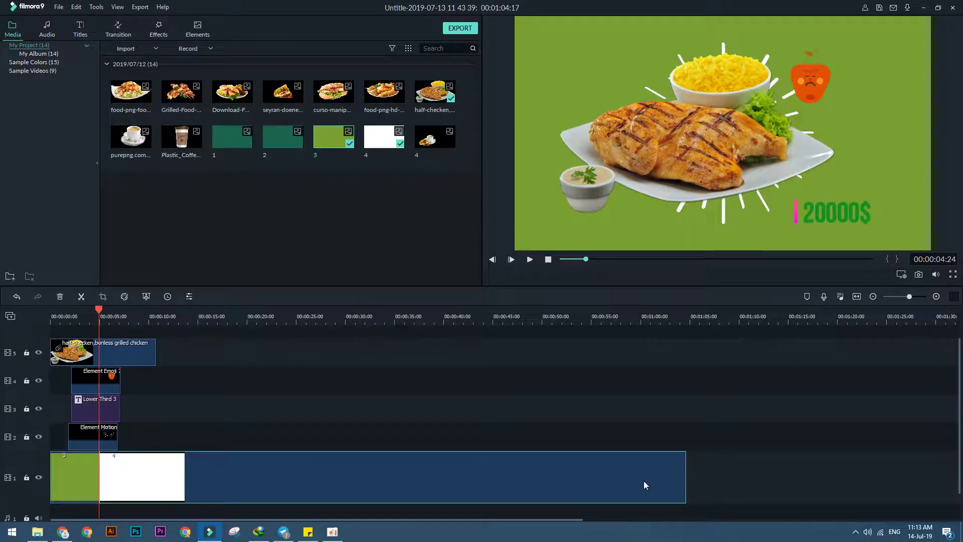
{"action": "key", "text": "Delete"}
{"action": "left_click_drag", "start_coordinate": [97, 474], "coordinate": [366, 477]}
Play the video from the start to about 00:00:02:24 to check the elements on the green background, then select the motion element clip.
{"action": "left_click_drag", "start_coordinate": [100, 311], "coordinate": [50, 312]}
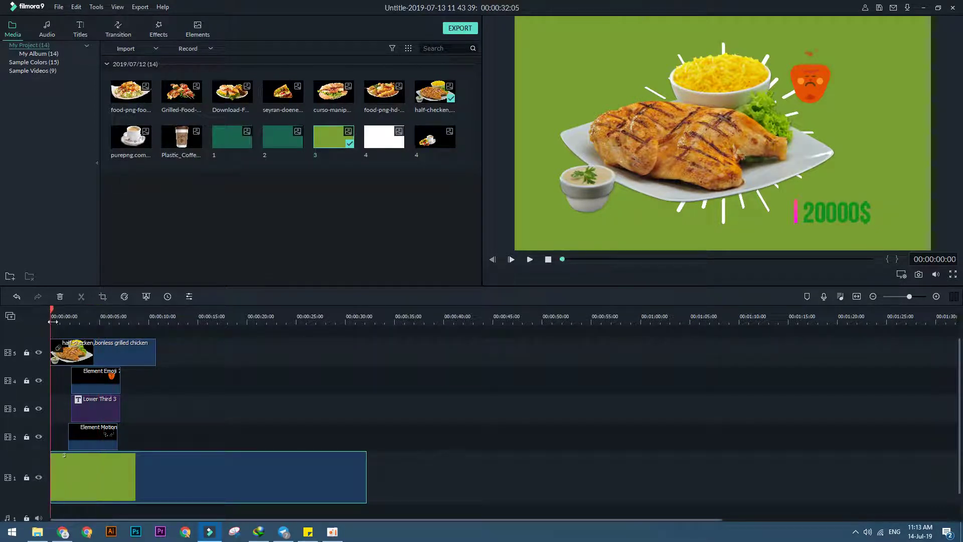
{"action": "left_click", "coordinate": [529, 259]}
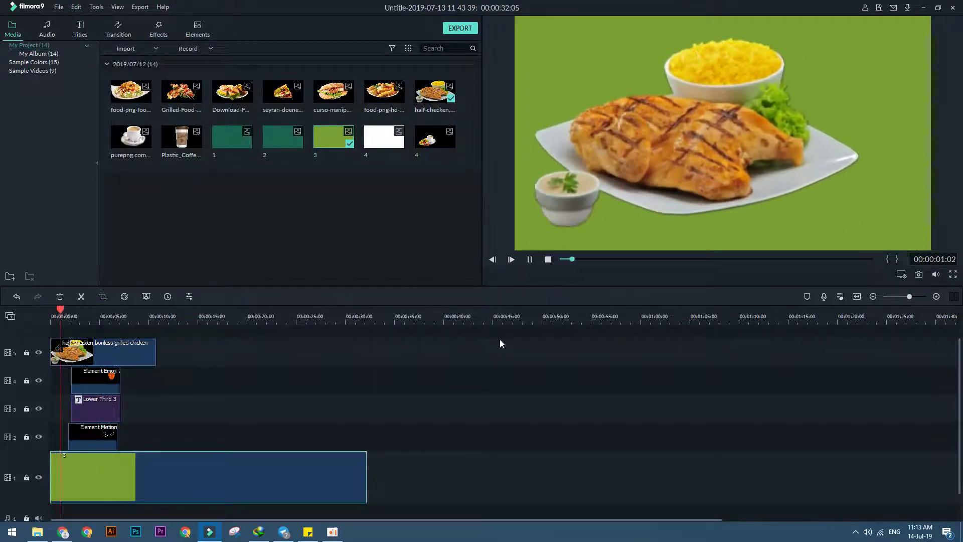
{"action": "key", "text": "space"}
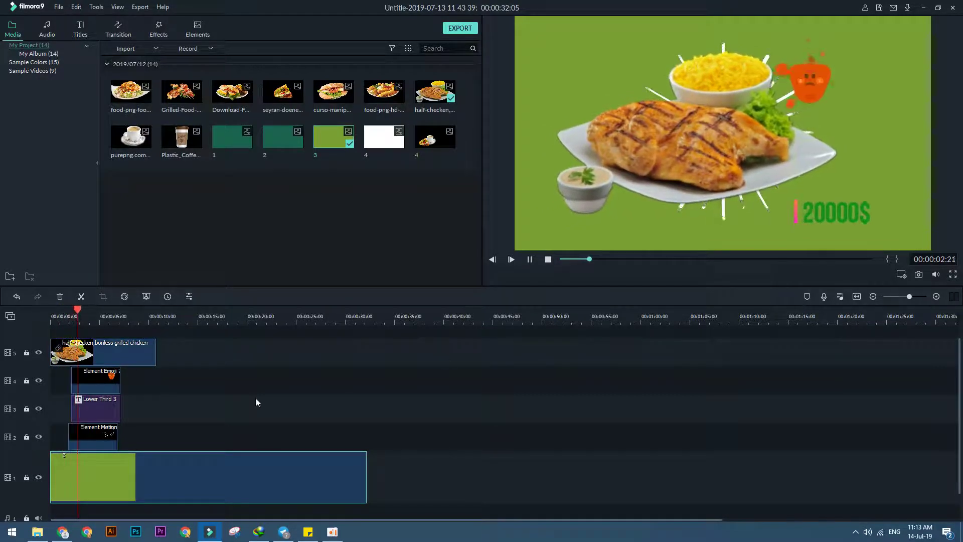
{"action": "left_click", "coordinate": [69, 428]}
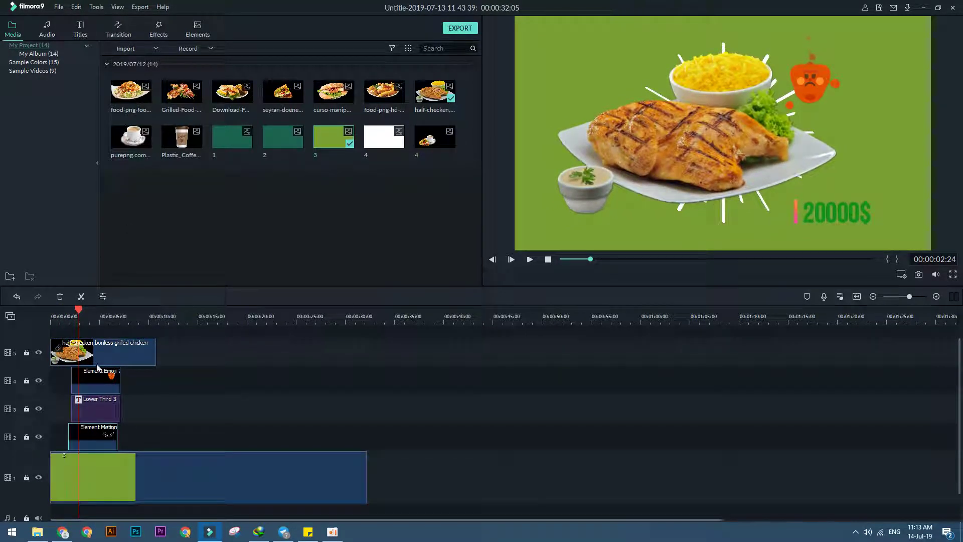
Scale the motion element on track 2 to 177.93% and play the video from the start to about 00:00:05:02.
{"action": "double_click", "coordinate": [93, 432]}
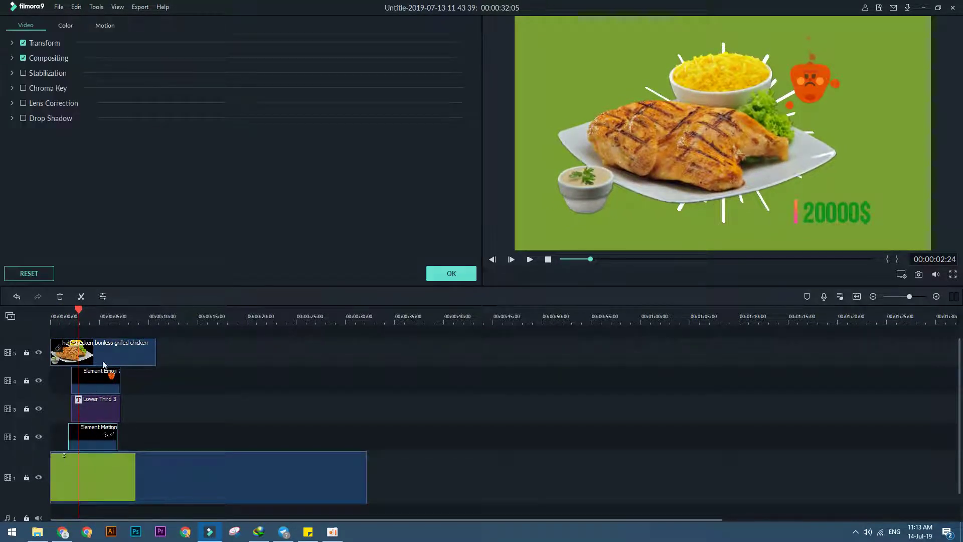
{"action": "left_click", "coordinate": [13, 43]}
{"action": "left_click_drag", "start_coordinate": [210, 97], "coordinate": [240, 97]}
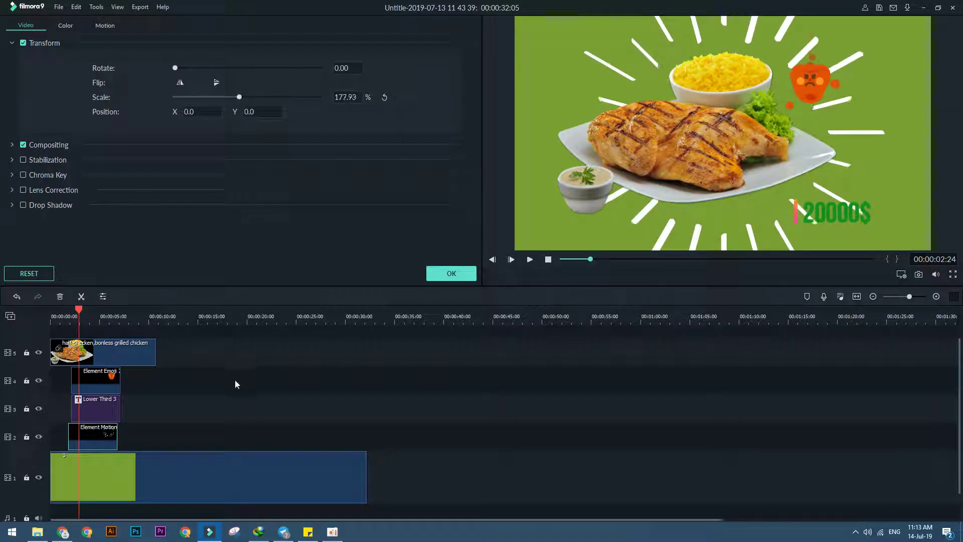
{"action": "left_click_drag", "start_coordinate": [79, 308], "coordinate": [51, 309]}
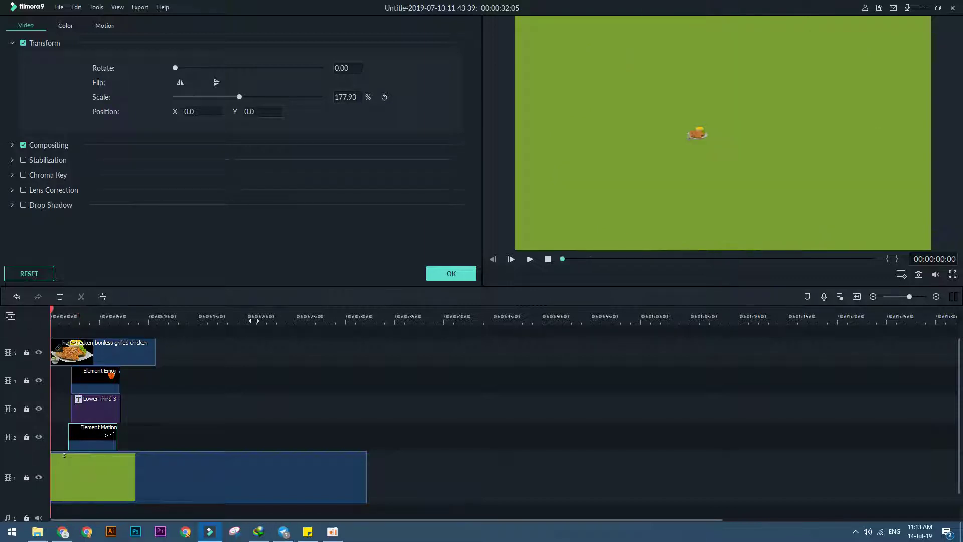
{"action": "left_click", "coordinate": [512, 258]}
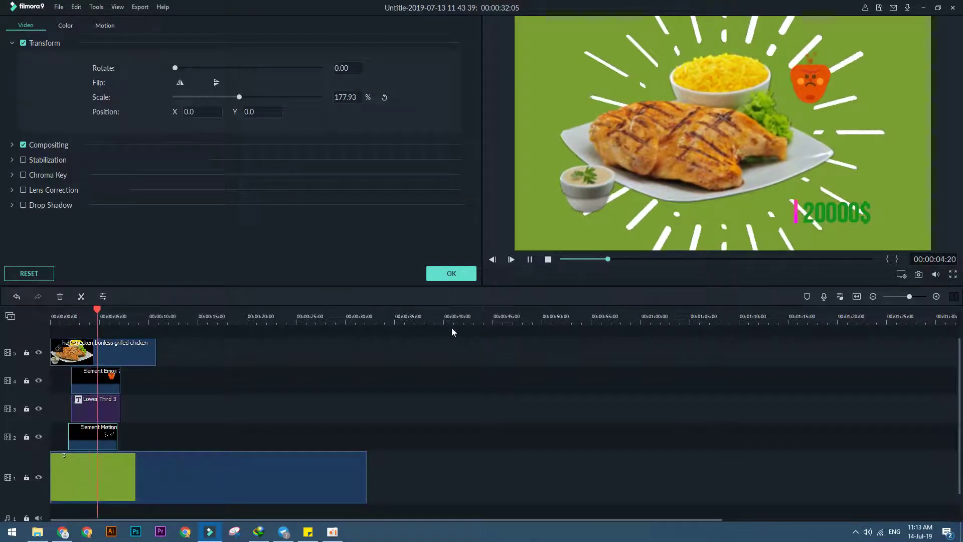
{"action": "key", "text": "space"}
Set the text color of the 20000$ title on track 3 to pale blue and accept it.
{"action": "left_click", "coordinate": [108, 386]}
{"action": "left_click", "coordinate": [105, 414]}
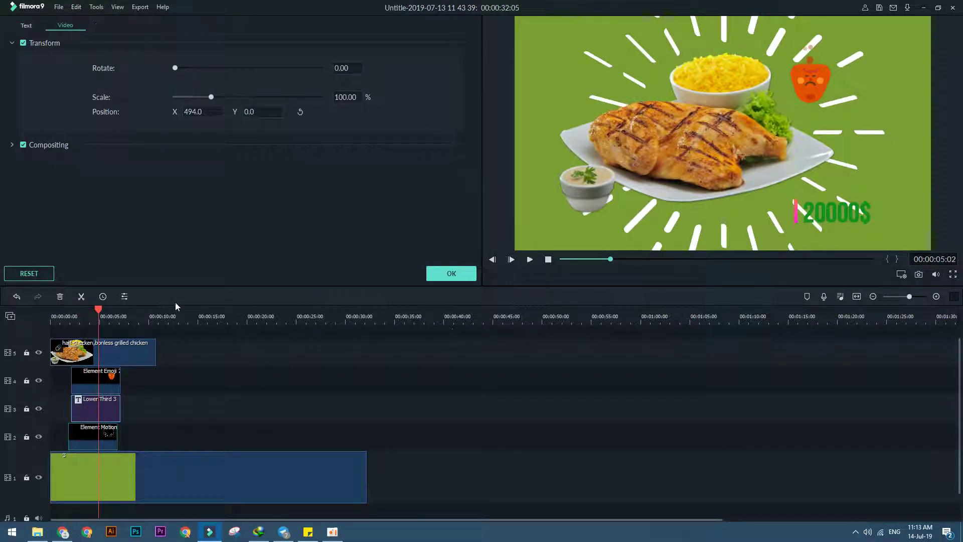
{"action": "left_click", "coordinate": [26, 25]}
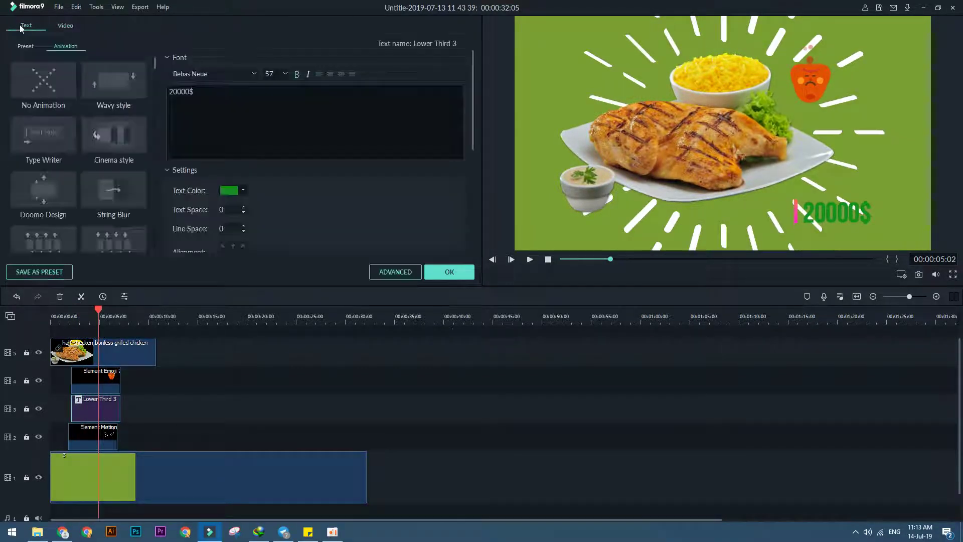
{"action": "left_click", "coordinate": [242, 191]}
{"action": "left_click", "coordinate": [222, 197]}
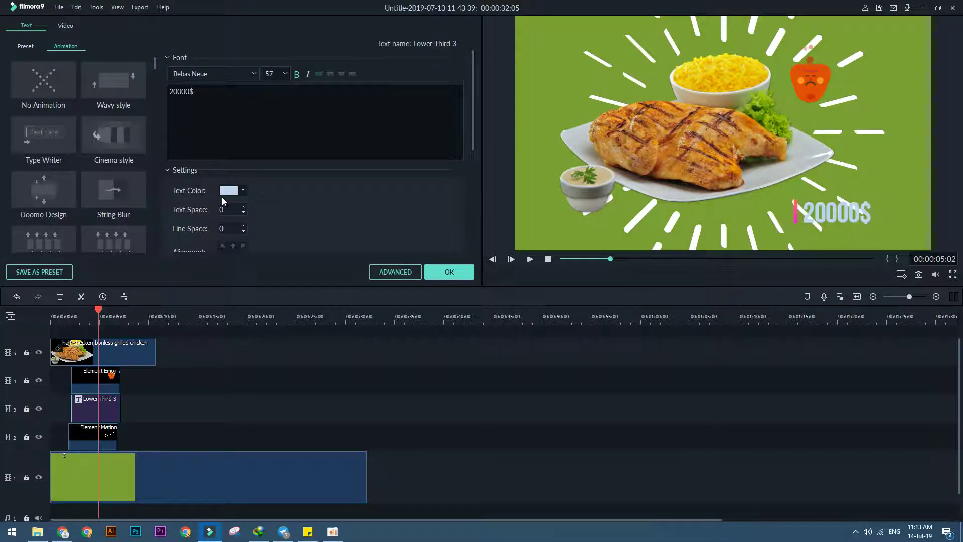
{"action": "left_click", "coordinate": [449, 272]}
Set the text color of the 20000$ title to white and accept the change.
{"action": "double_click", "coordinate": [111, 404]}
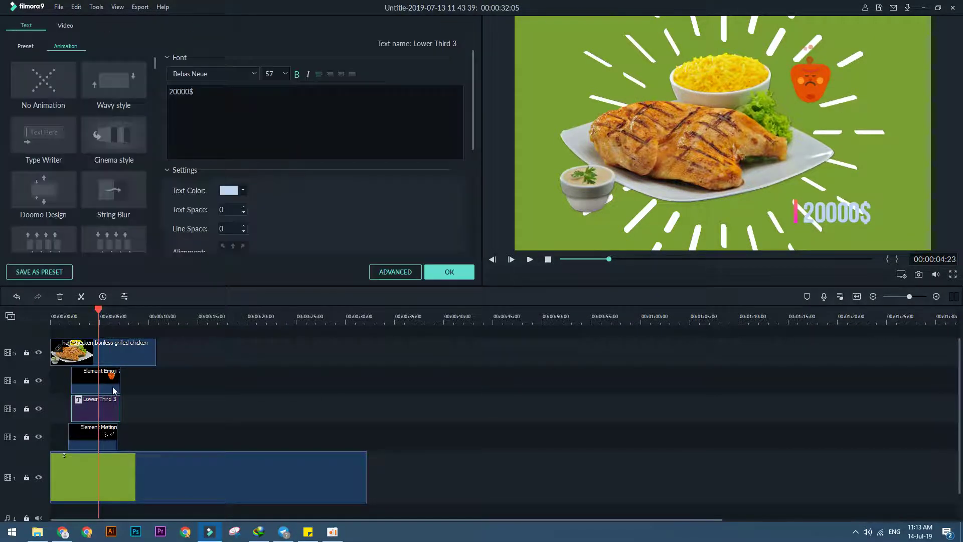
{"action": "left_click", "coordinate": [245, 191]}
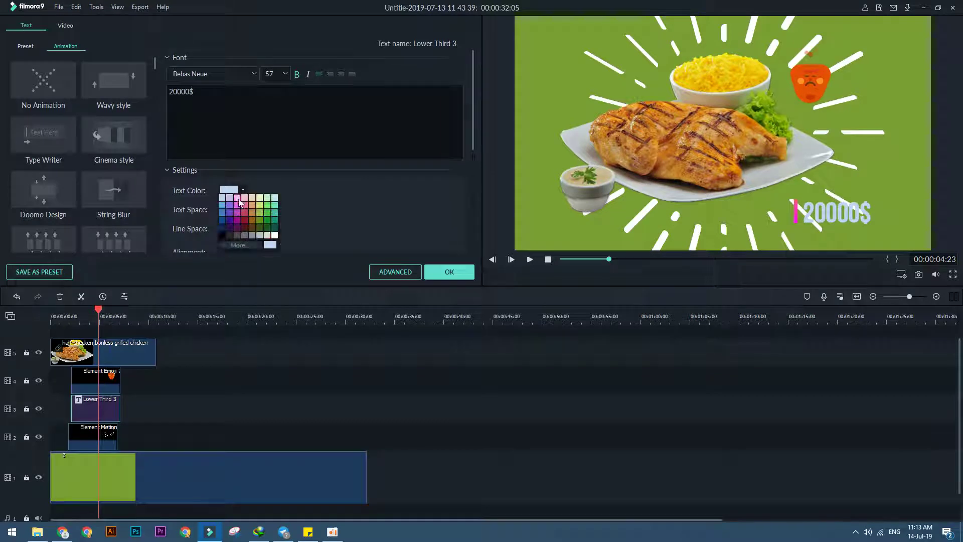
{"action": "left_click", "coordinate": [271, 243]}
{"action": "left_click", "coordinate": [433, 270]}
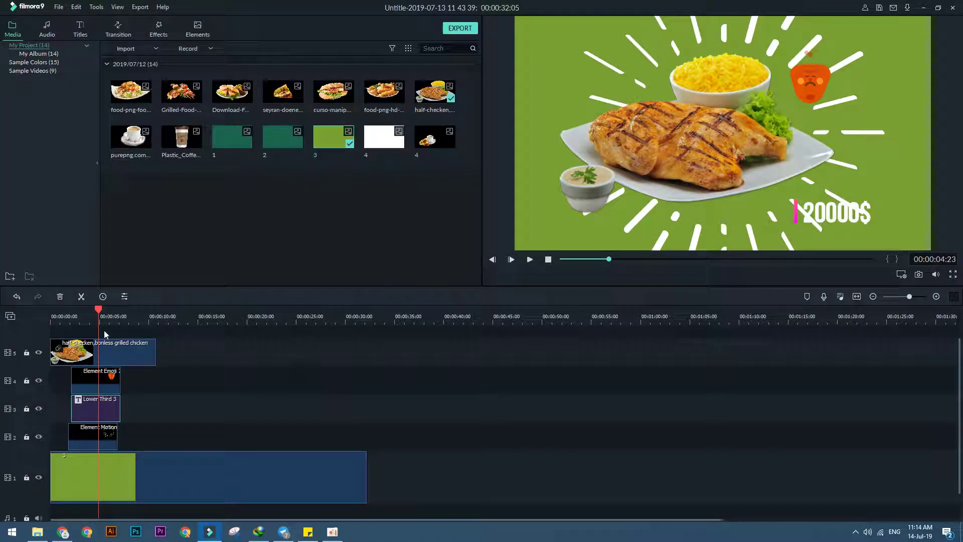
Play the video from the start to about 00:00:03:08, then delete the emoji element clip from track 4.
{"action": "left_click_drag", "start_coordinate": [98, 310], "coordinate": [52, 310]}
{"action": "left_click", "coordinate": [530, 260]}
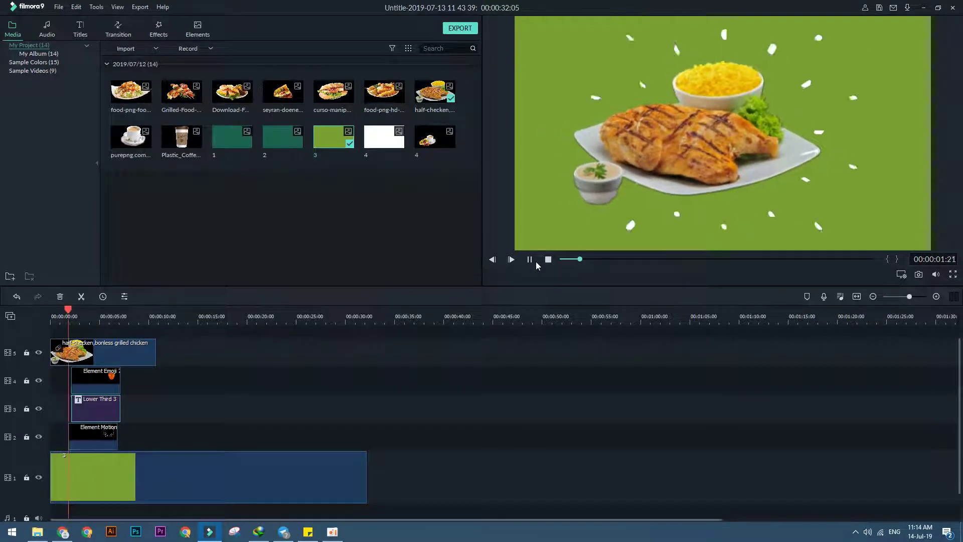
{"action": "key", "text": "space"}
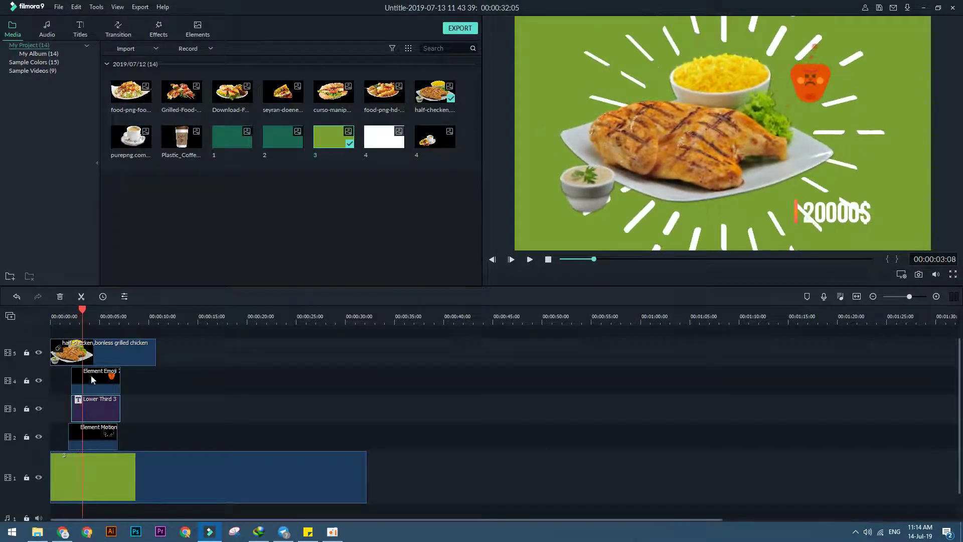
{"action": "left_click", "coordinate": [91, 380]}
{"action": "key", "text": "Delete"}
Play the video from the start to about 00:00:06:22 to check the composition without the emoji.
{"action": "left_click_drag", "start_coordinate": [82, 310], "coordinate": [51, 310]}
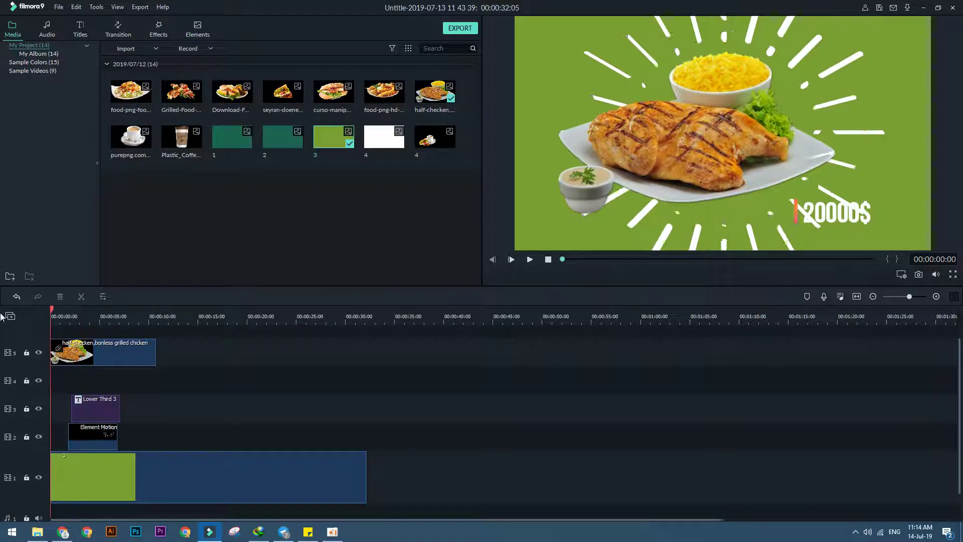
{"action": "left_click", "coordinate": [530, 259]}
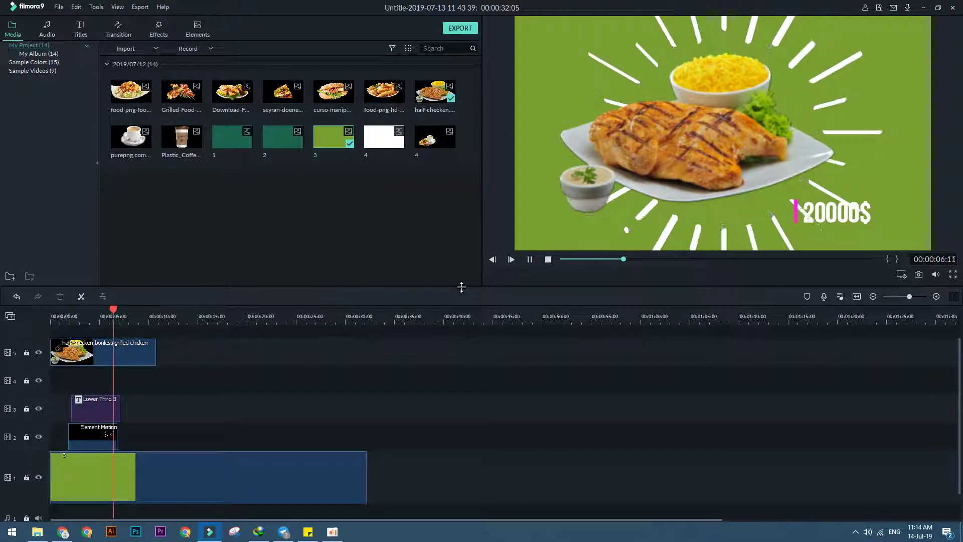
{"action": "key", "text": "space"}
Set the motion element's X position to -114.0 and its scale to 132.41%, previewing the frame at 00:00:05:03.
{"action": "left_click", "coordinate": [89, 437]}
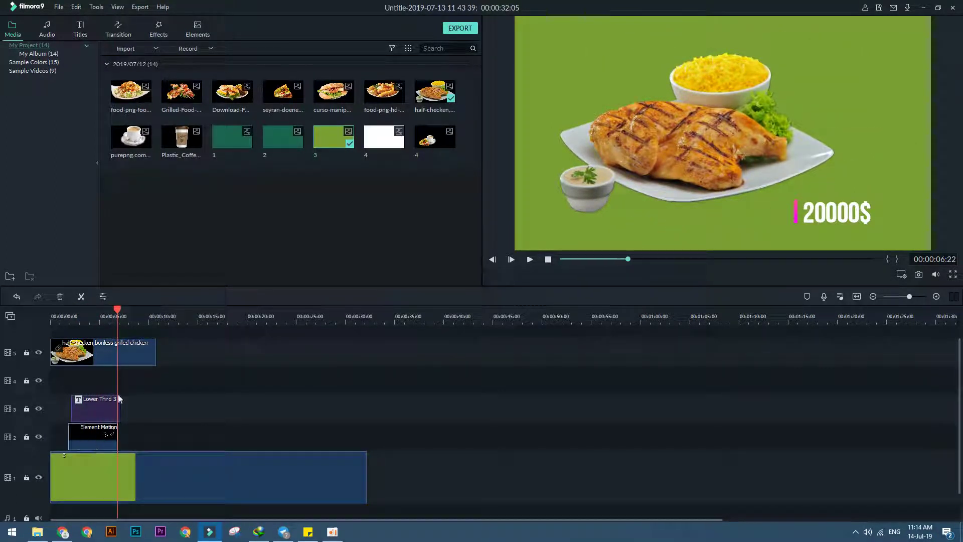
{"action": "double_click", "coordinate": [91, 432]}
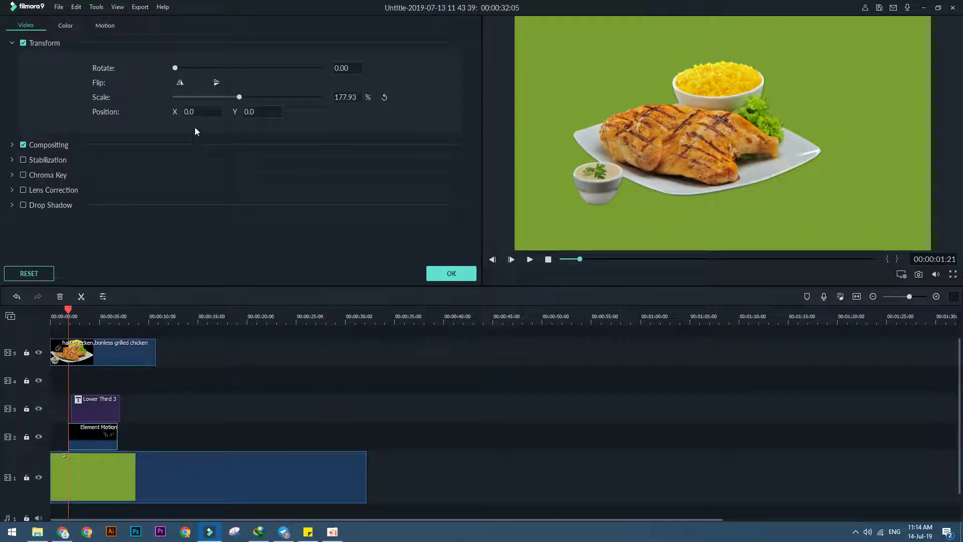
{"action": "left_click_drag", "start_coordinate": [70, 312], "coordinate": [101, 310]}
{"action": "left_click_drag", "start_coordinate": [202, 109], "coordinate": [171, 109]}
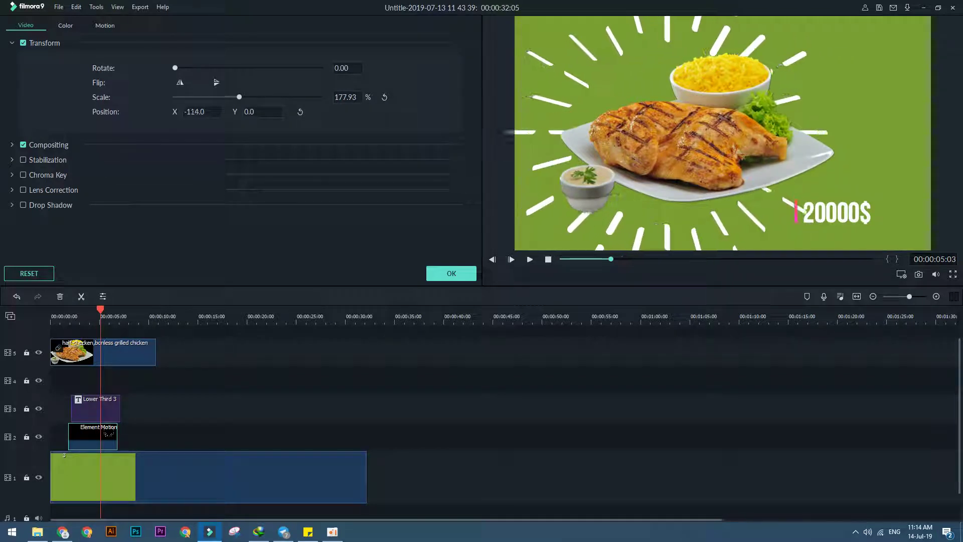
{"action": "left_click_drag", "start_coordinate": [233, 98], "coordinate": [224, 99]}
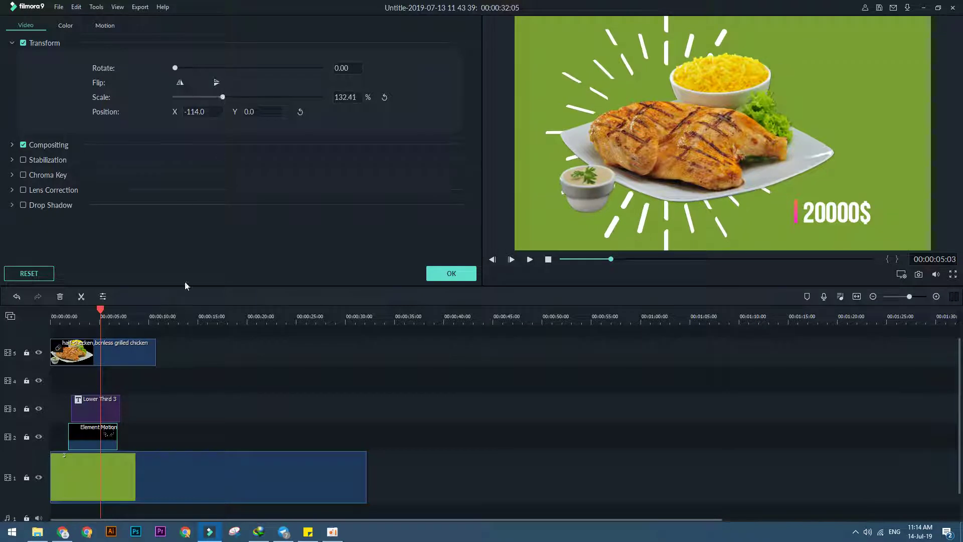
Scale the grilled chicken image to 55.17% and position it at X -79.1, Y 19.7.
{"action": "double_click", "coordinate": [116, 351]}
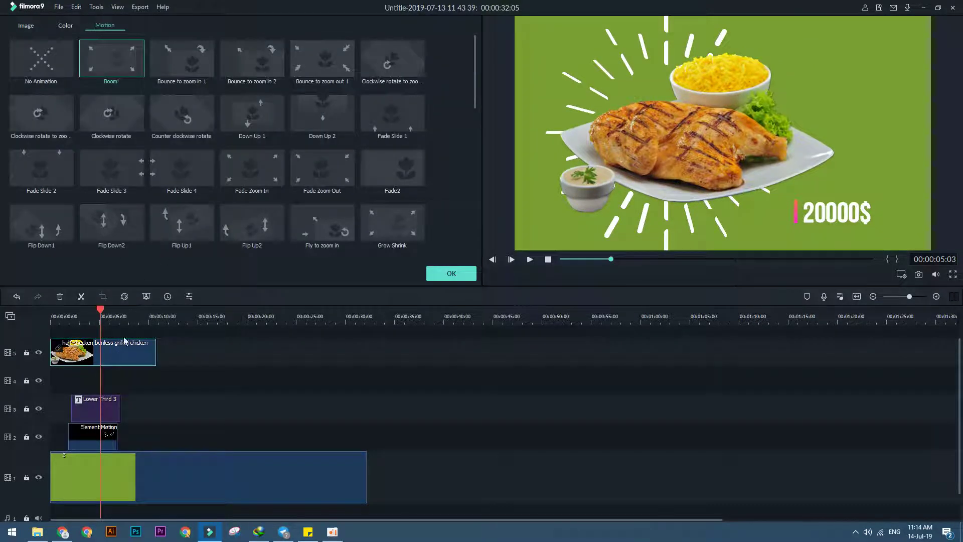
{"action": "left_click", "coordinate": [42, 24]}
{"action": "left_click", "coordinate": [25, 48]}
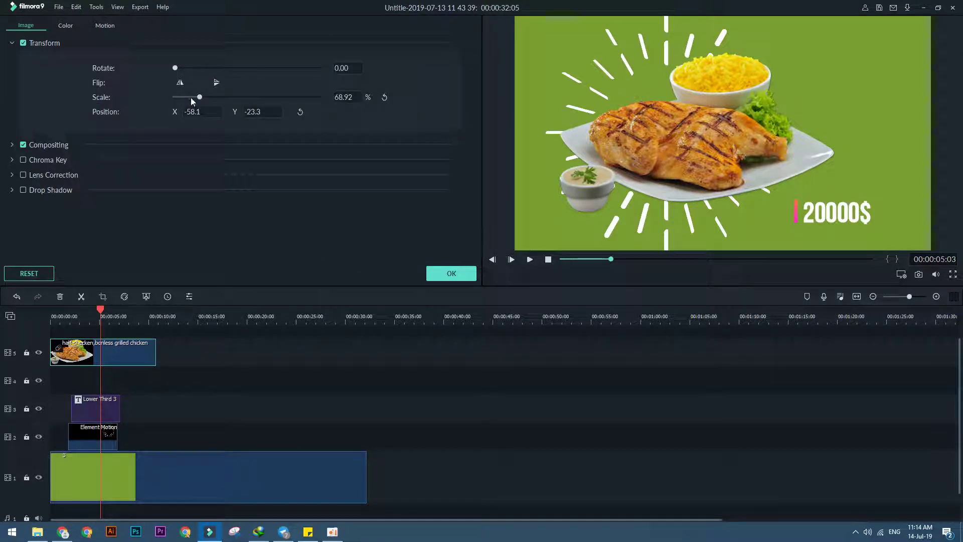
{"action": "left_click_drag", "start_coordinate": [199, 98], "coordinate": [255, 112]}
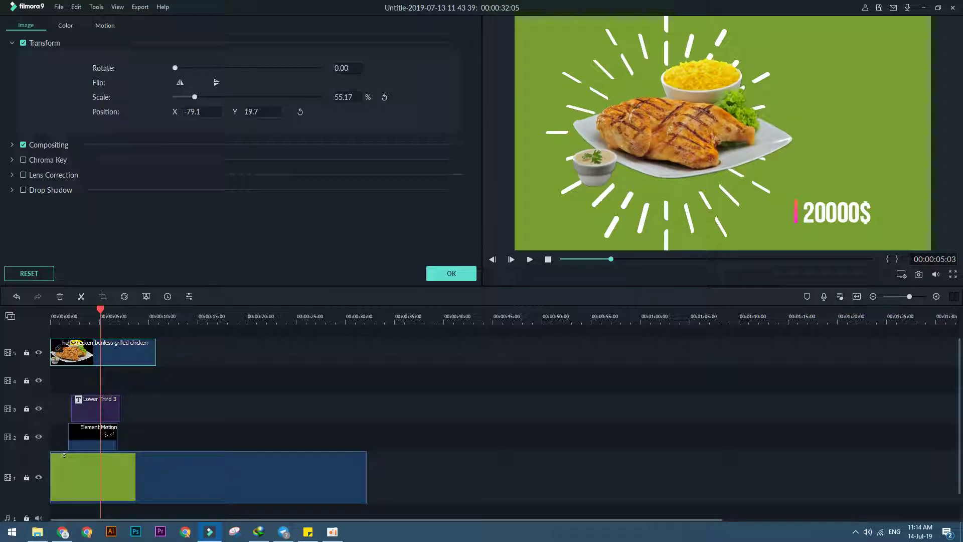
Position the 20000$ title at X 540.0, Y 134.0, beside the chicken plate, and accept the settings.
{"action": "left_click", "coordinate": [105, 438]}
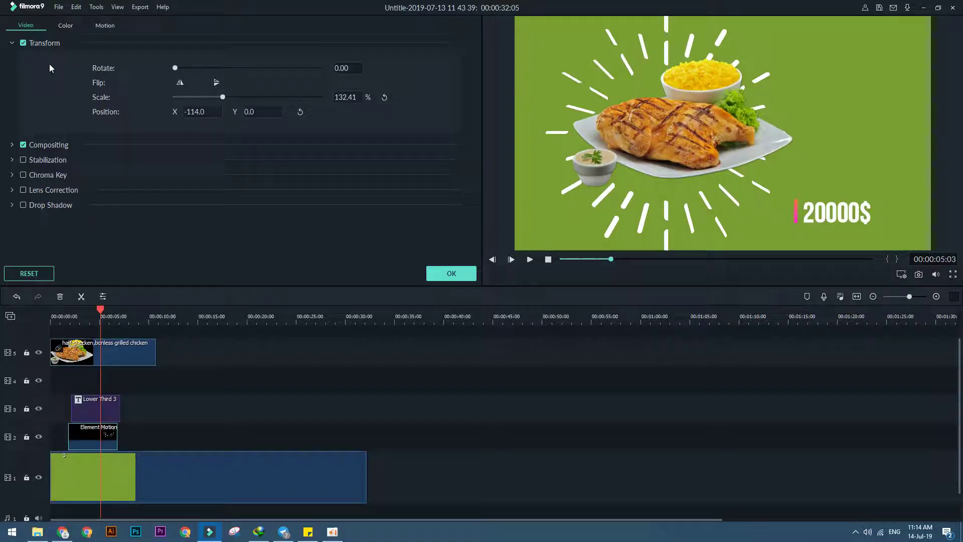
{"action": "left_click", "coordinate": [91, 412]}
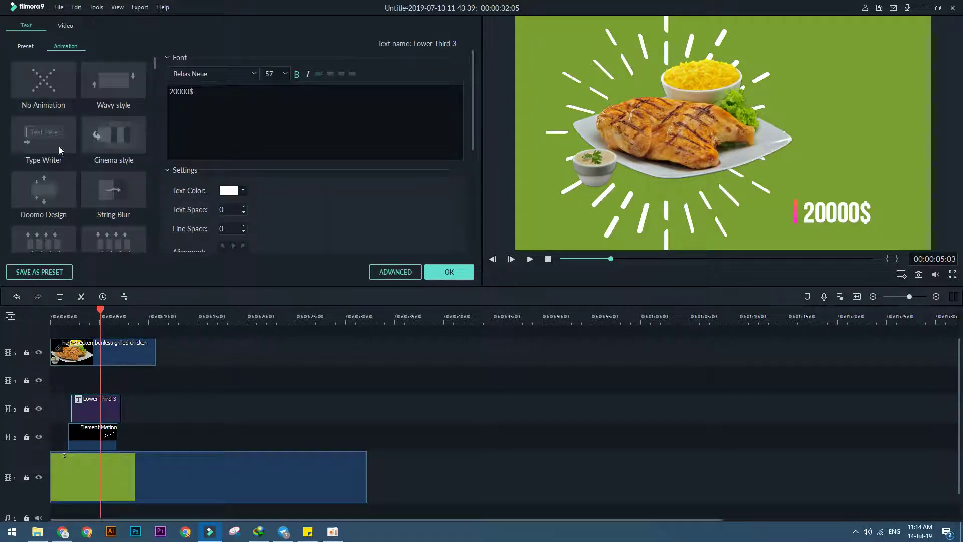
{"action": "left_click", "coordinate": [25, 43]}
{"action": "left_click", "coordinate": [70, 28]}
{"action": "mouse_move", "coordinate": [196, 111]}
{"action": "left_mouse_down"}
{"action": "mouse_move", "coordinate": [331, 112]}
{"action": "mouse_move", "coordinate": [203, 110]}
{"action": "left_mouse_up"}
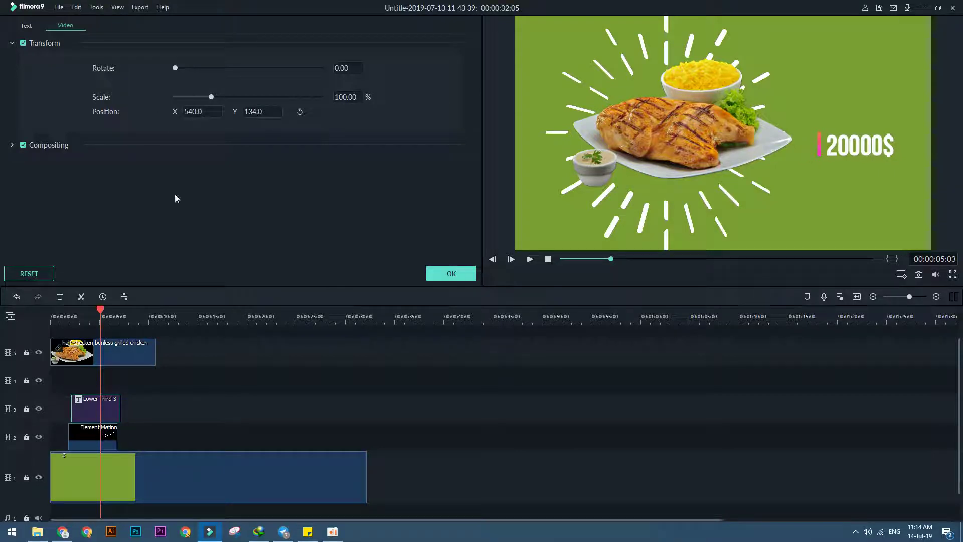
{"action": "left_click", "coordinate": [444, 275]}
Play the opening of the video, then shift the motion element clip on track 2 earlier, to start within the first second.
{"action": "left_click_drag", "start_coordinate": [104, 312], "coordinate": [52, 313]}
{"action": "left_click", "coordinate": [530, 260]}
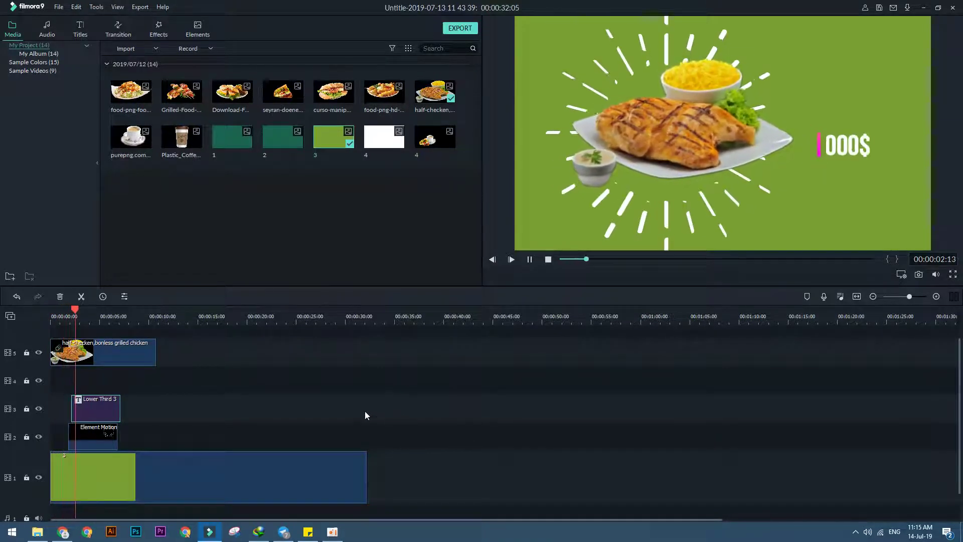
{"action": "key", "text": "space"}
{"action": "left_click_drag", "start_coordinate": [79, 435], "coordinate": [77, 435]}
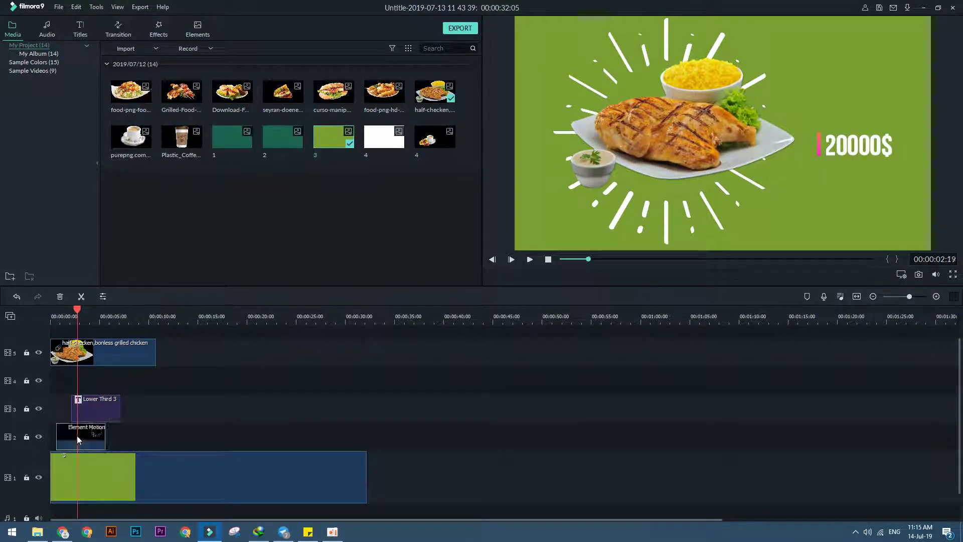
Apply the Boom! motion to the motion element clip and play the video from the start to about 00:00:04:13.
{"action": "double_click", "coordinate": [66, 437]}
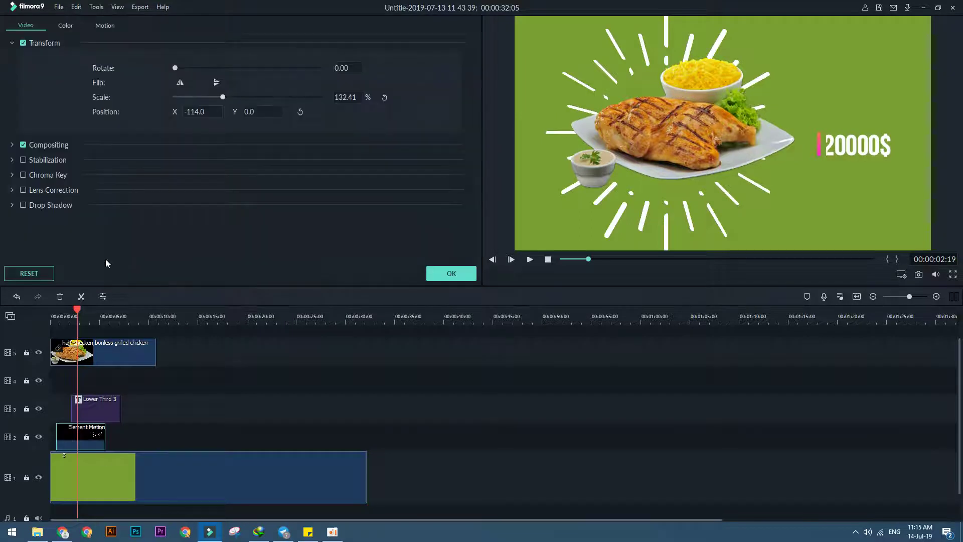
{"action": "left_click", "coordinate": [104, 27]}
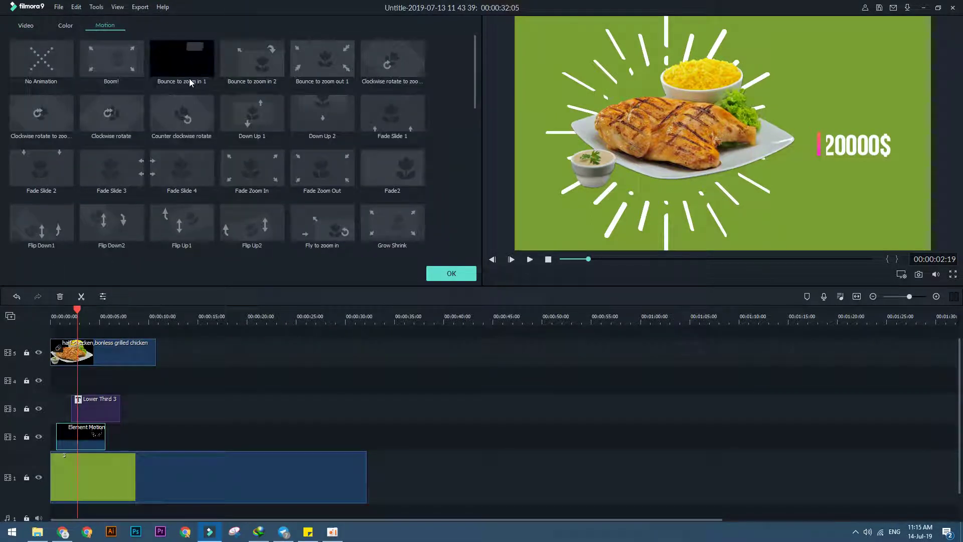
{"action": "left_click", "coordinate": [102, 61]}
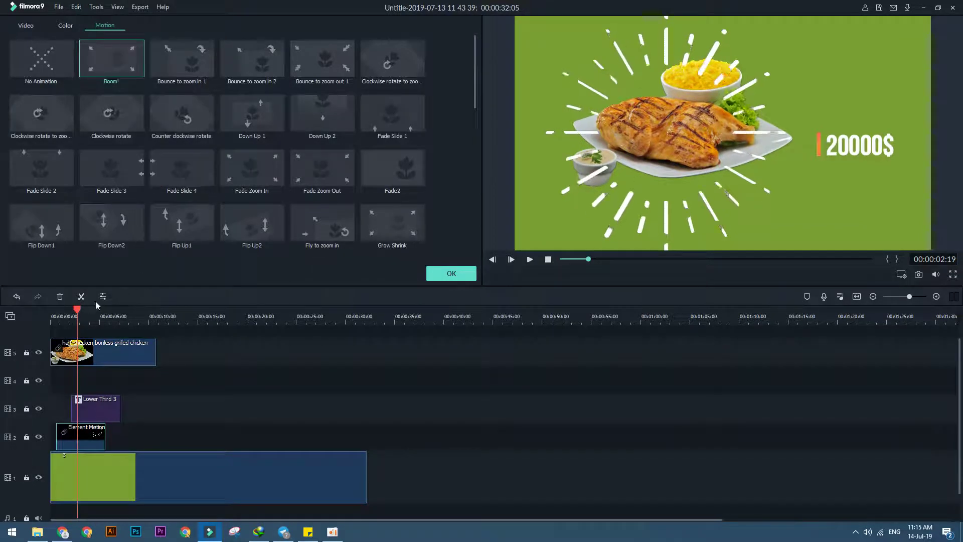
{"action": "left_click_drag", "start_coordinate": [75, 308], "coordinate": [50, 311]}
{"action": "left_click", "coordinate": [524, 260]}
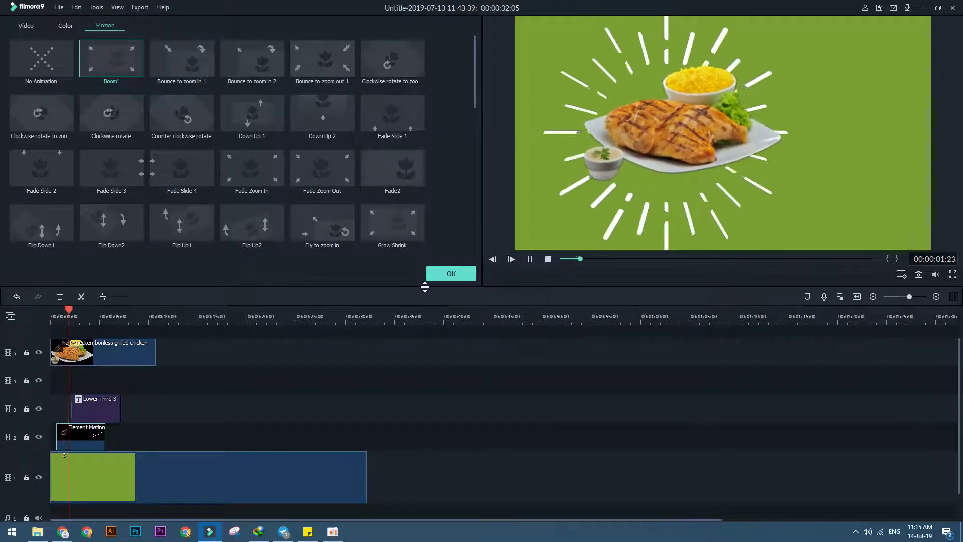
{"action": "key", "text": "space"}
Switch to Internet Download Manager and open the folder containing the downloaded SPARKLE EFFECT green screen video.
{"action": "left_click", "coordinate": [258, 531]}
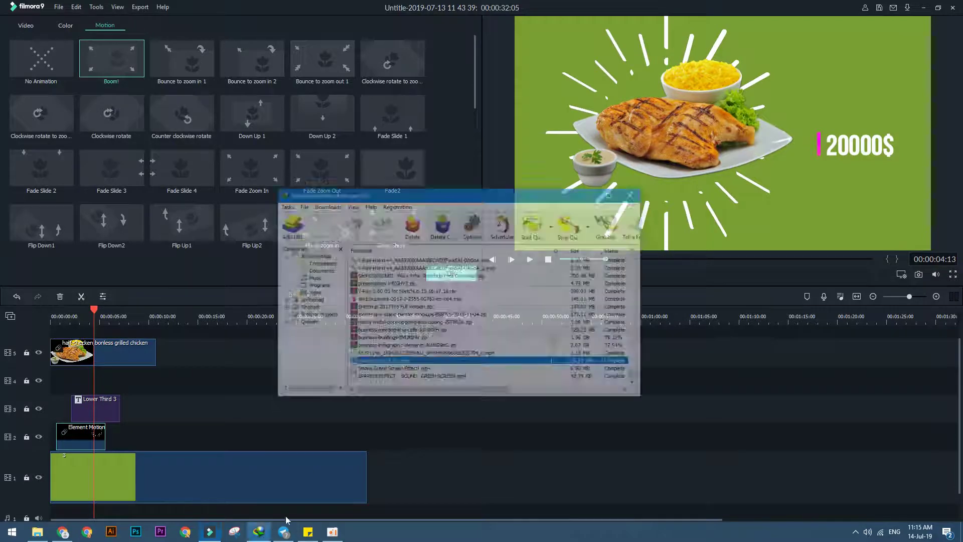
{"action": "left_click", "coordinate": [393, 352]}
{"action": "right_click", "coordinate": [392, 353]}
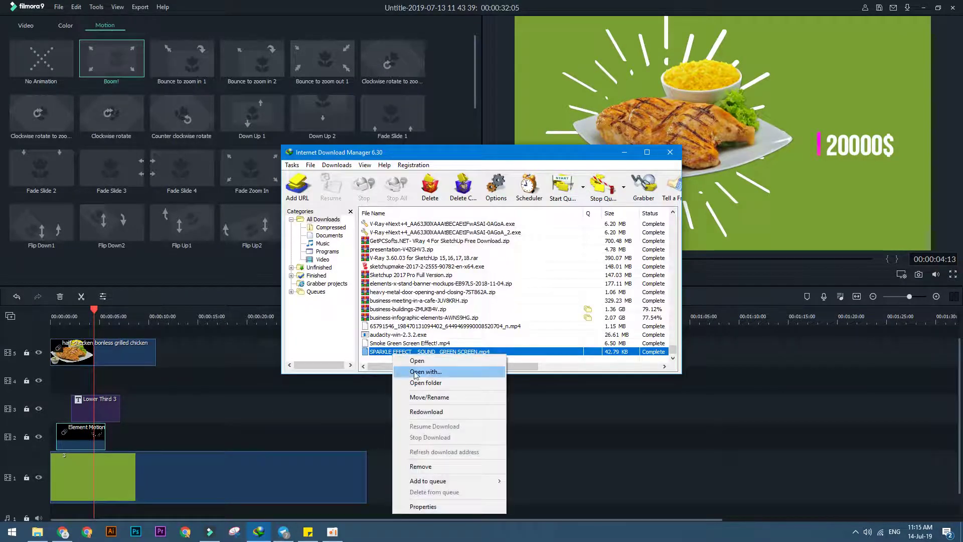
{"action": "left_click", "coordinate": [382, 385]}
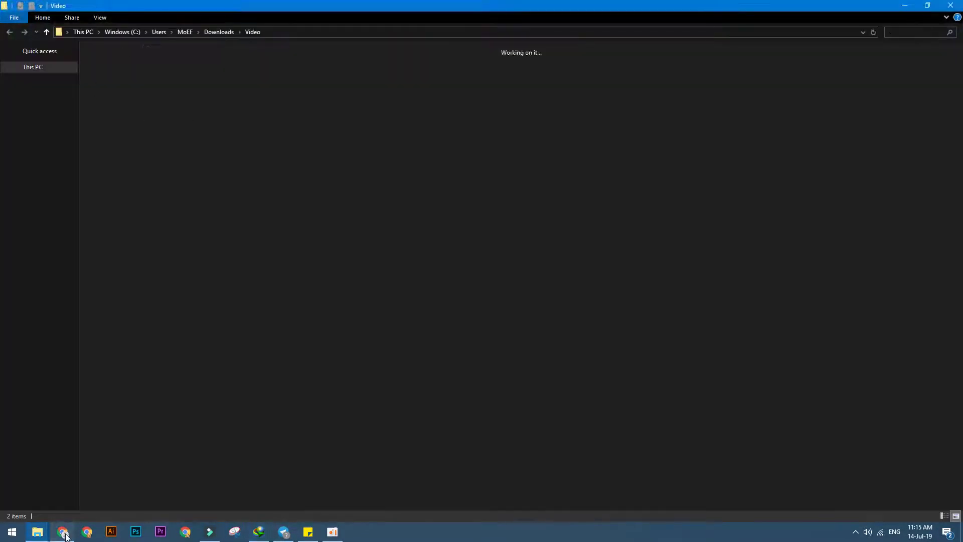
Switch to Chrome and return from the open YouTube video to its search results.
{"action": "left_click", "coordinate": [65, 532]}
{"action": "left_click", "coordinate": [690, 159]}
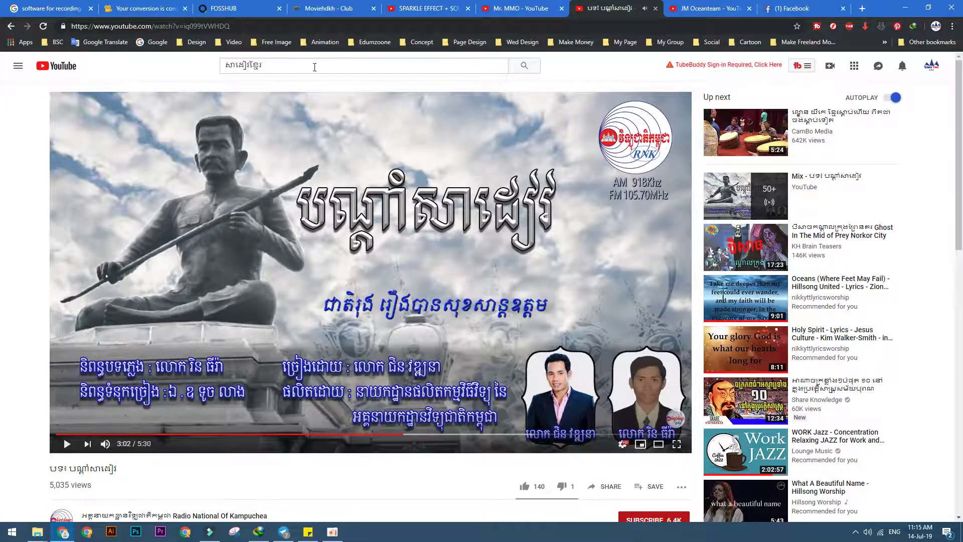
{"action": "left_click", "coordinate": [10, 24]}
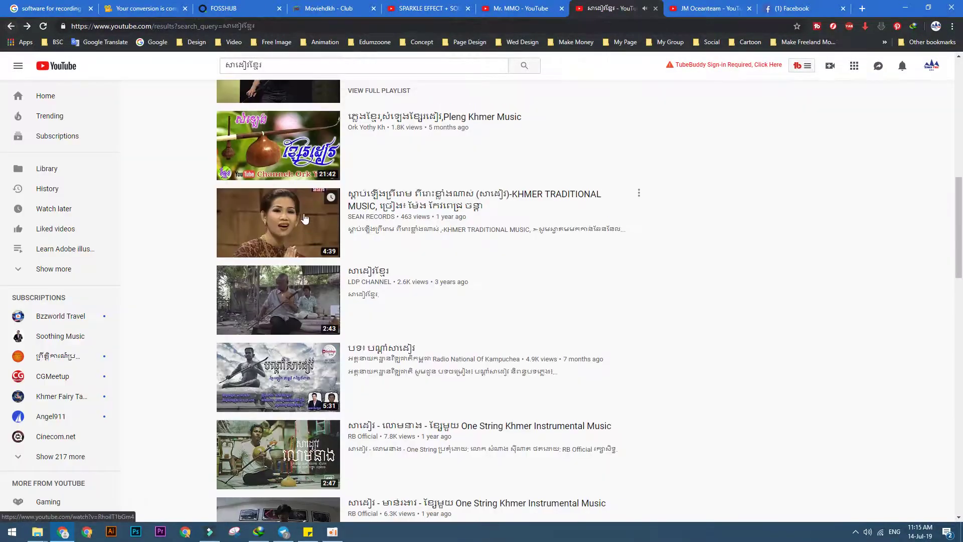
Open the Khmer string instrument music video (Pleng Khmer Music) from the search results, then minimize the browser.
{"action": "scroll", "coordinate": [303, 213], "scroll_direction": "up", "scroll_amount": 7}
{"action": "scroll", "coordinate": [302, 213], "scroll_direction": "down", "scroll_amount": 4}
{"action": "left_click", "coordinate": [281, 315]}
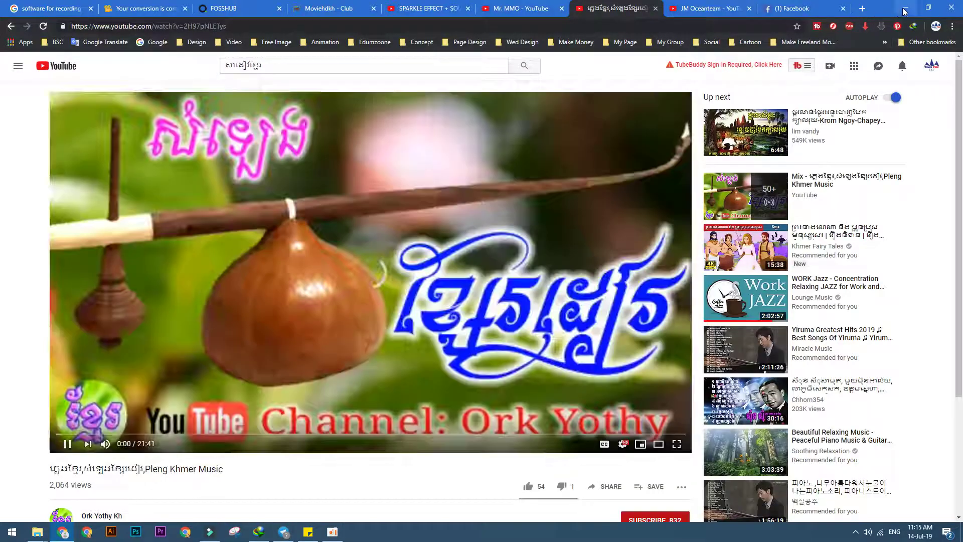
{"action": "left_click", "coordinate": [906, 8]}
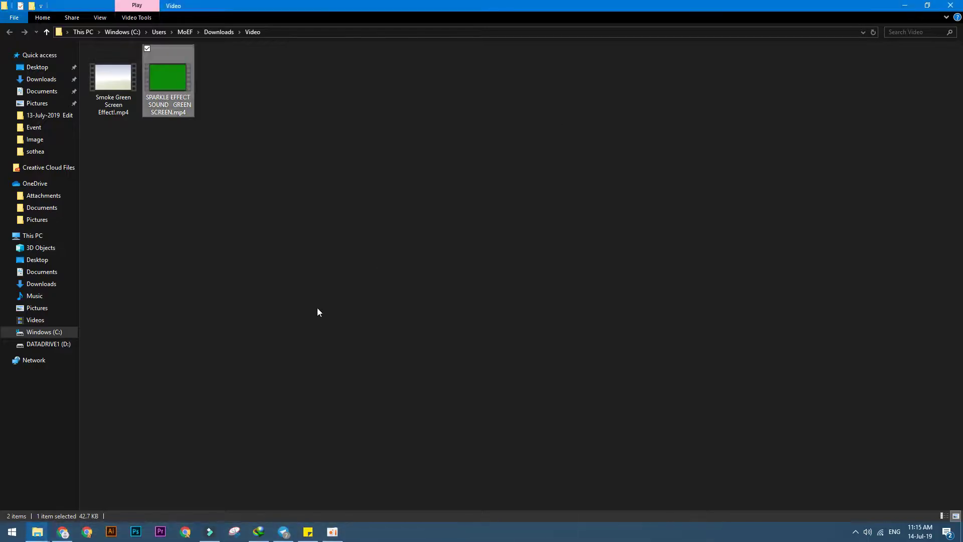
Play the downloaded SPARKLE EFFECT green screen video from the Downloads Video folder, then close the player.
{"action": "left_click", "coordinate": [210, 532]}
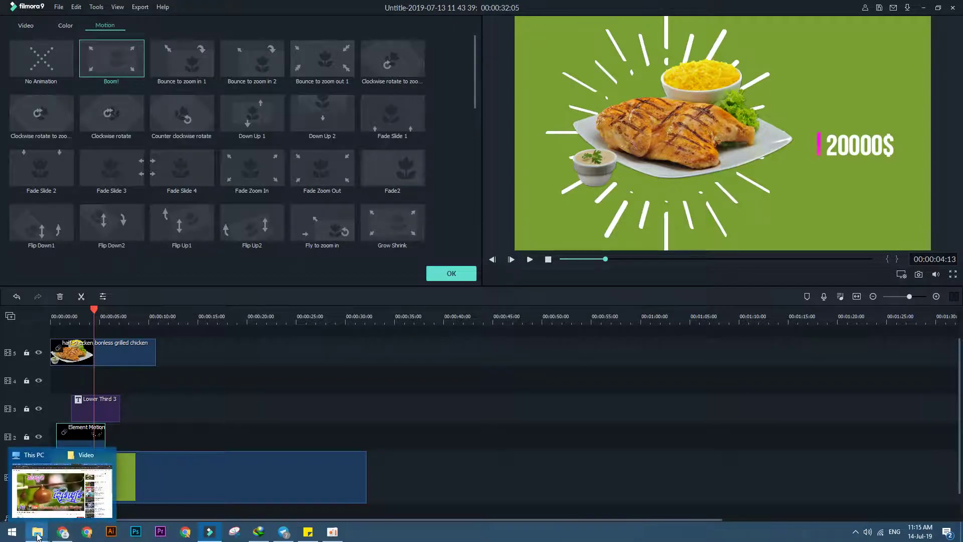
{"action": "mouse_move", "coordinate": [38, 532]}
{"action": "left_click", "coordinate": [151, 482]}
{"action": "double_click", "coordinate": [160, 83]}
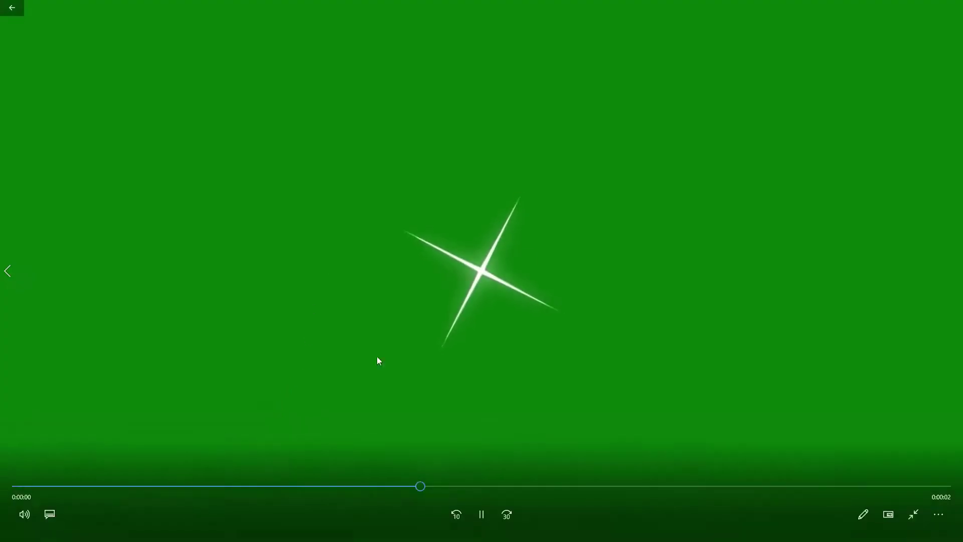
{"action": "left_click", "coordinate": [952, 8]}
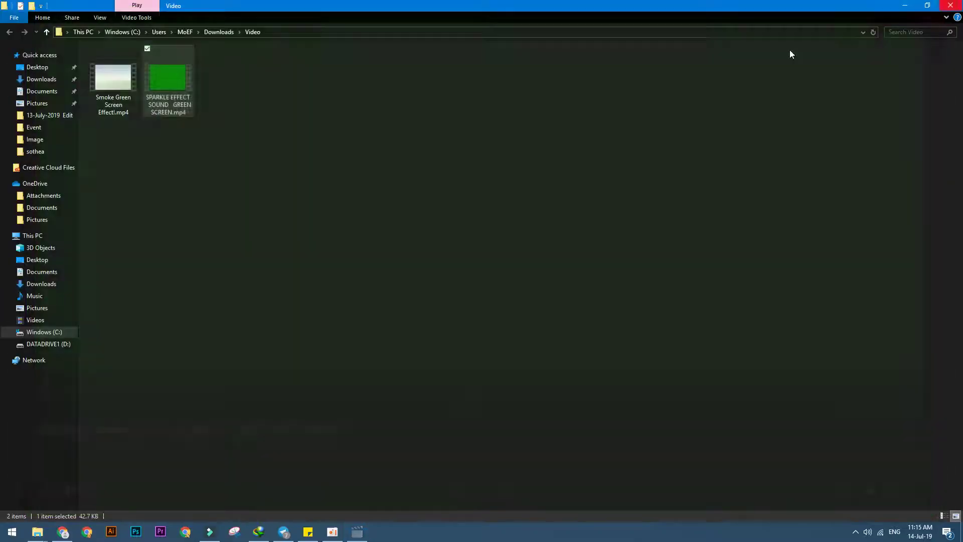
Import the SPARKLE EFFECT and Smoke Green Screen Effect videos from the Video folder into the Filmora9 media library.
{"action": "left_click_drag", "start_coordinate": [256, 133], "coordinate": [271, 275]}
{"action": "left_click", "coordinate": [453, 275]}
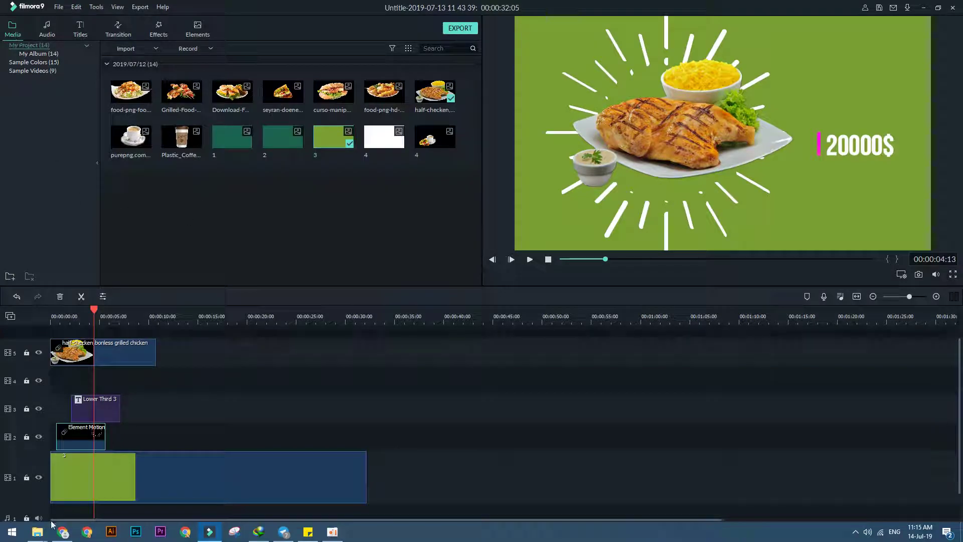
{"action": "mouse_move", "coordinate": [45, 527]}
{"action": "left_click", "coordinate": [152, 480]}
{"action": "left_click_drag", "start_coordinate": [168, 83], "coordinate": [291, 243]}
{"action": "left_click", "coordinate": [535, 281]}
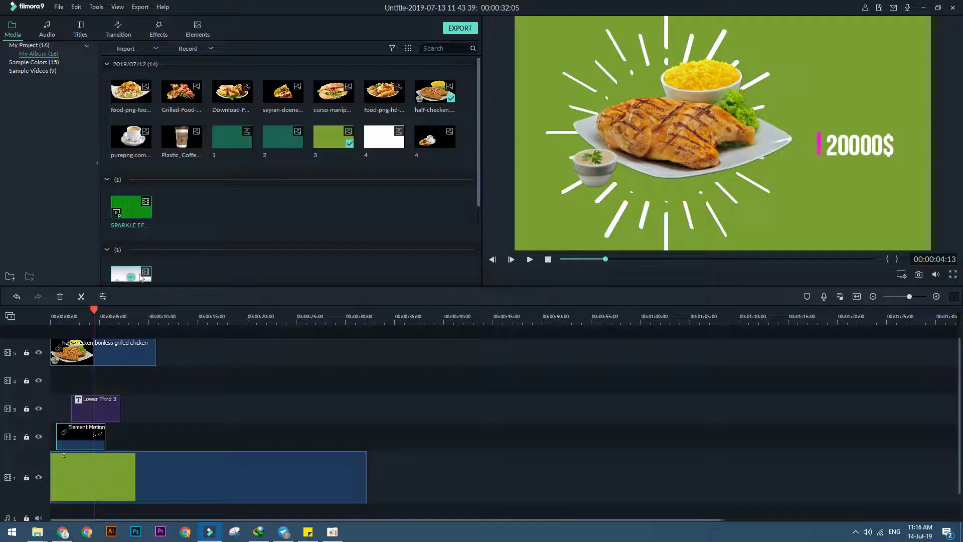
Move the grilled chicken clip to track 4 and place only the Smoke Green Screen Effect clip on track 5, removing the sparkle clip.
{"action": "left_click_drag", "start_coordinate": [100, 358], "coordinate": [110, 373]}
{"action": "left_click_drag", "start_coordinate": [134, 221], "coordinate": [19, 354]}
{"action": "left_click", "coordinate": [574, 276]}
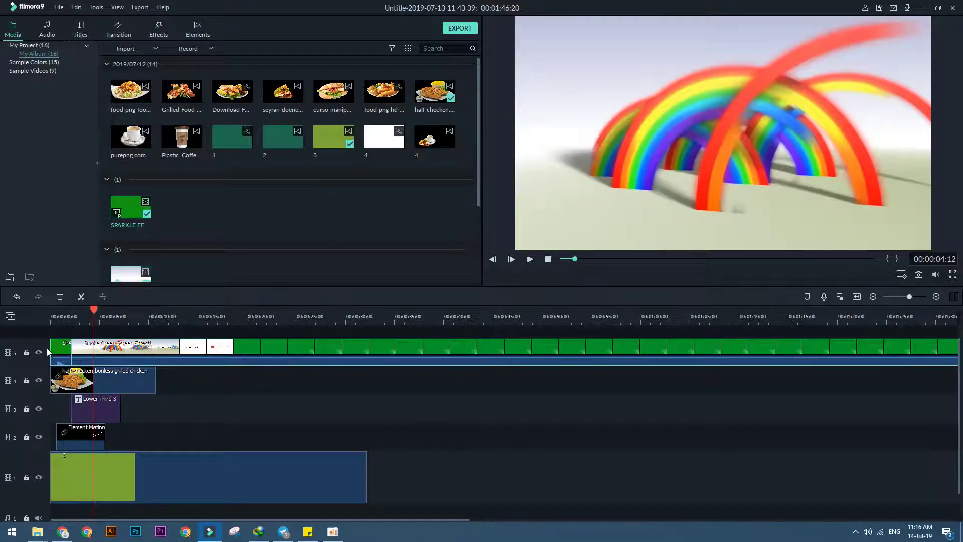
{"action": "left_click_drag", "start_coordinate": [49, 347], "coordinate": [68, 346]}
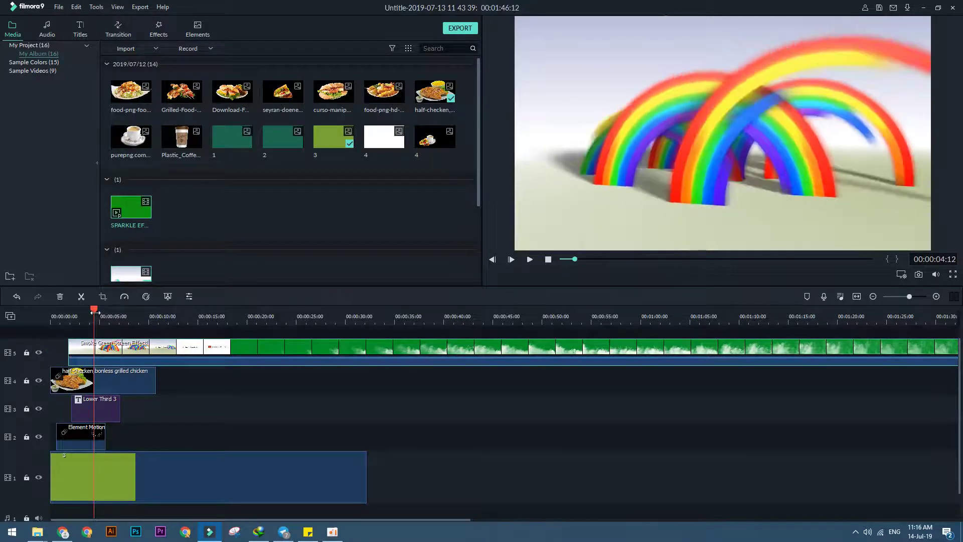
Split the smoke clip at 00:00:23:15, delete its opening part and move the remainder to the timeline start.
{"action": "scroll", "coordinate": [255, 324], "scroll_direction": "up", "scroll_amount": 5}
{"action": "scroll", "coordinate": [189, 324], "scroll_direction": "down", "scroll_amount": 5}
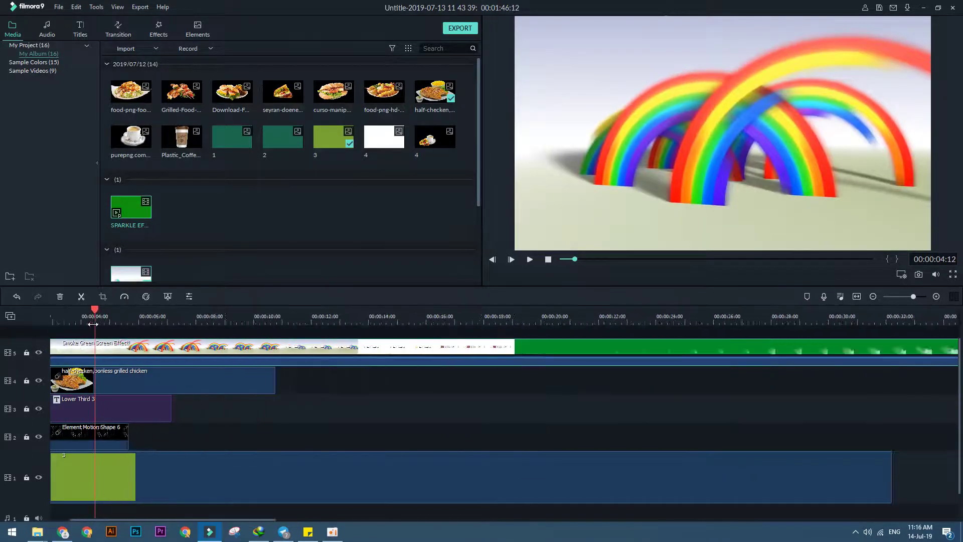
{"action": "left_click_drag", "start_coordinate": [102, 316], "coordinate": [112, 298]}
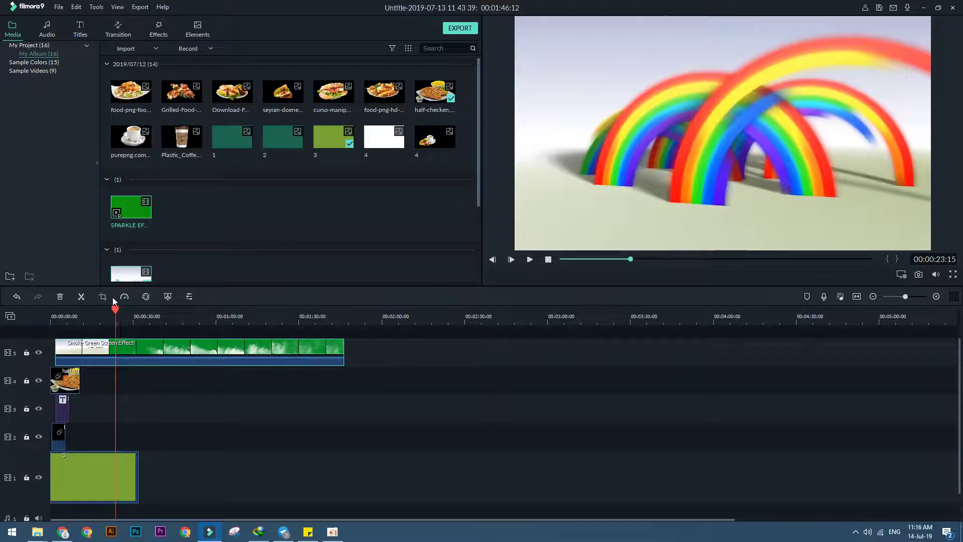
{"action": "left_click", "coordinate": [81, 296]}
{"action": "left_click", "coordinate": [95, 349]}
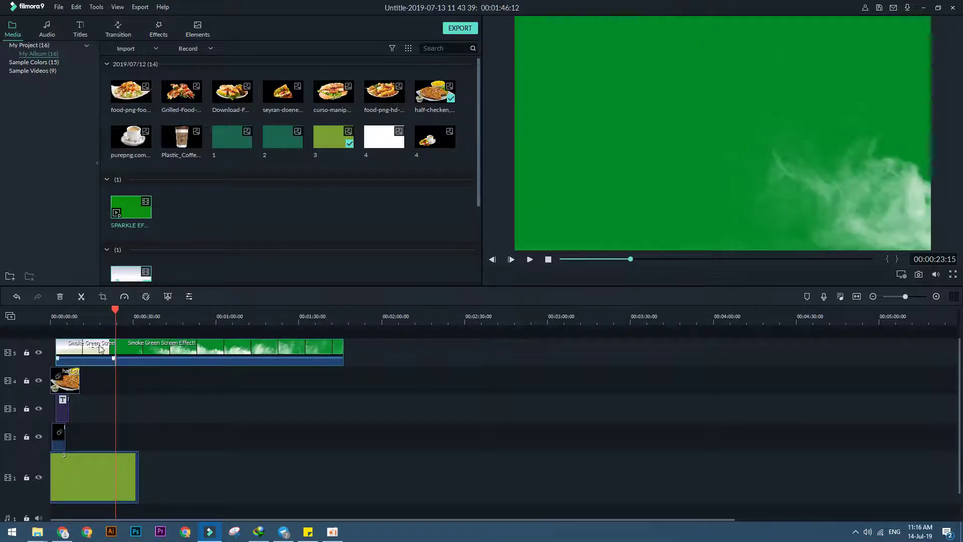
{"action": "key", "text": "Delete"}
{"action": "left_click_drag", "start_coordinate": [122, 346], "coordinate": [56, 345]}
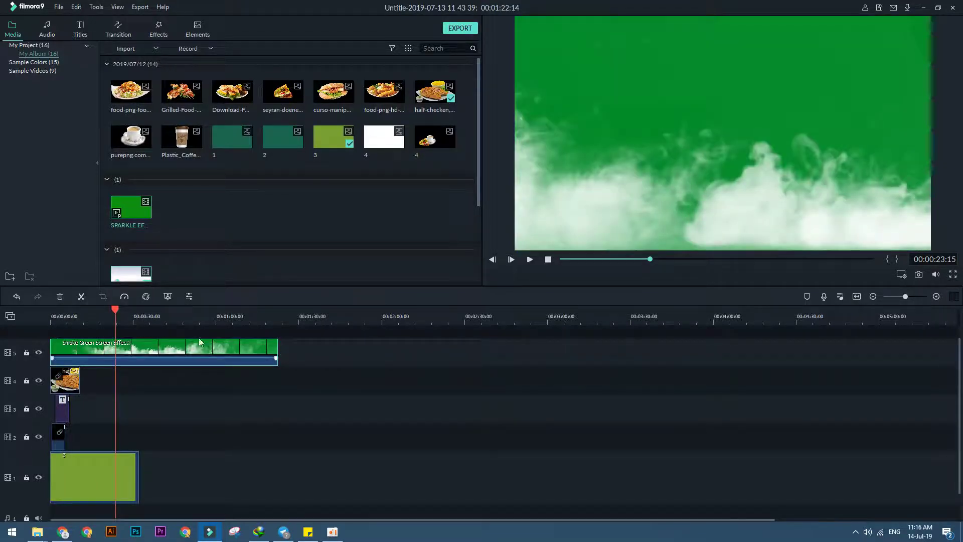
Play the start of the smoke clip, enable Chroma Key on it with the green key color and check the frame at 00:00:03:24.
{"action": "left_click", "coordinate": [493, 260]}
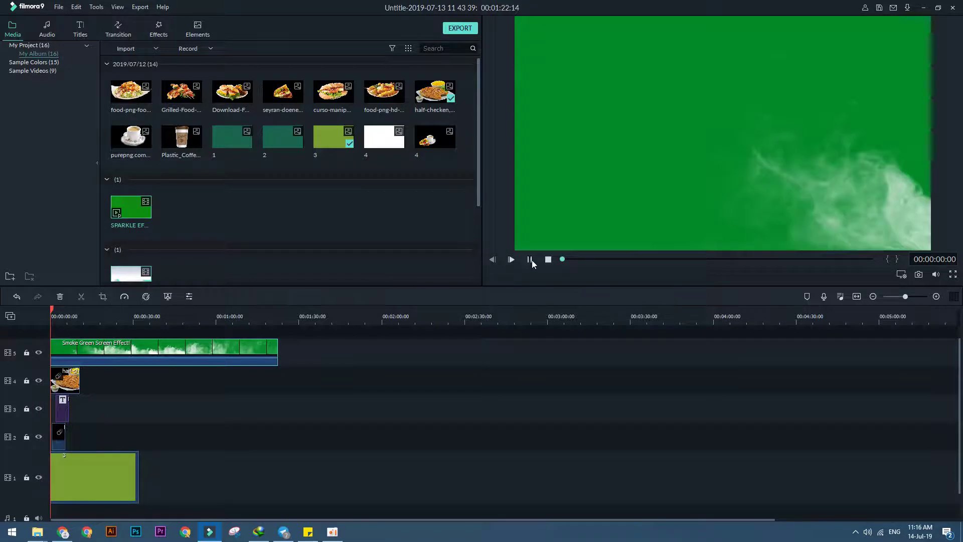
{"action": "left_click", "coordinate": [530, 260]}
{"action": "double_click", "coordinate": [125, 348]}
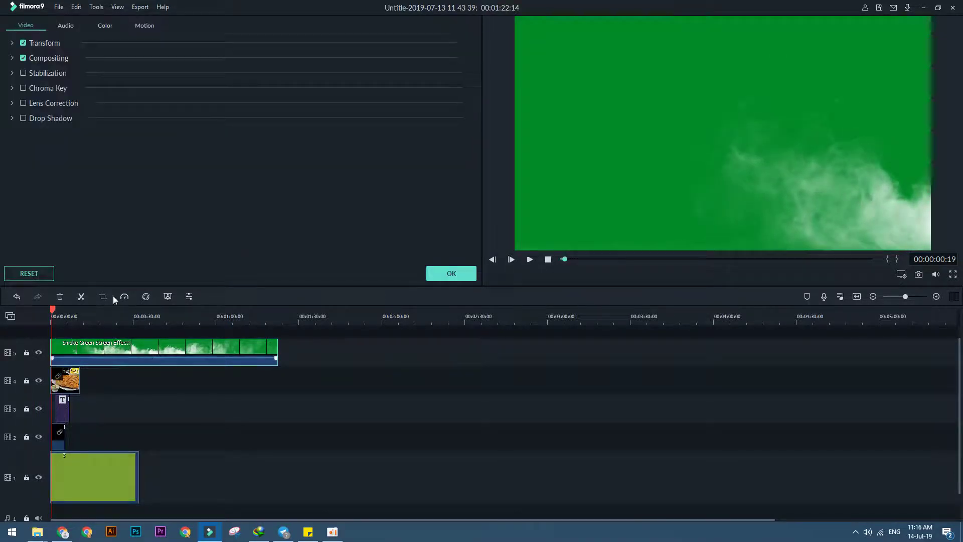
{"action": "left_click", "coordinate": [10, 89]}
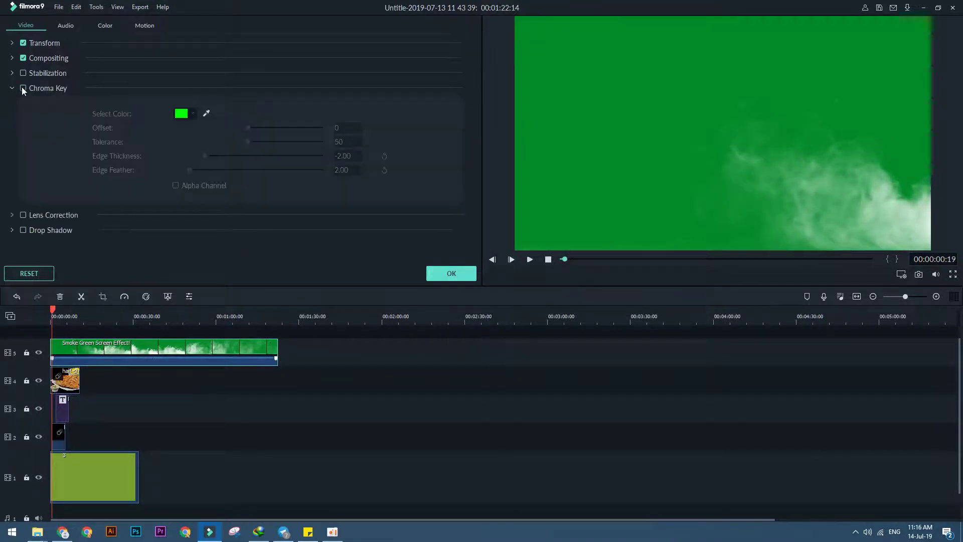
{"action": "left_click", "coordinate": [23, 87]}
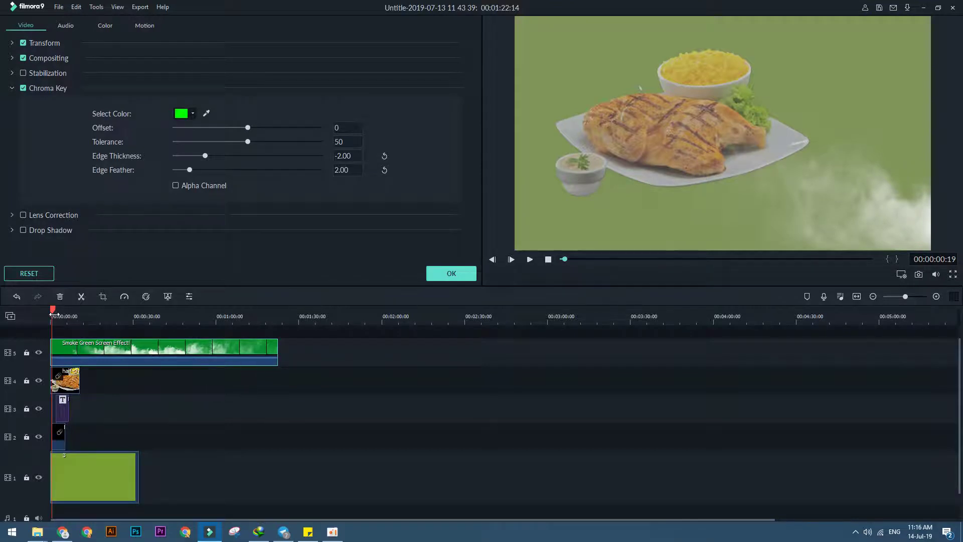
{"action": "mouse_move", "coordinate": [52, 313]}
{"action": "left_mouse_down"}
{"action": "mouse_move", "coordinate": [159, 317]}
{"action": "mouse_move", "coordinate": [61, 318]}
{"action": "left_mouse_up"}
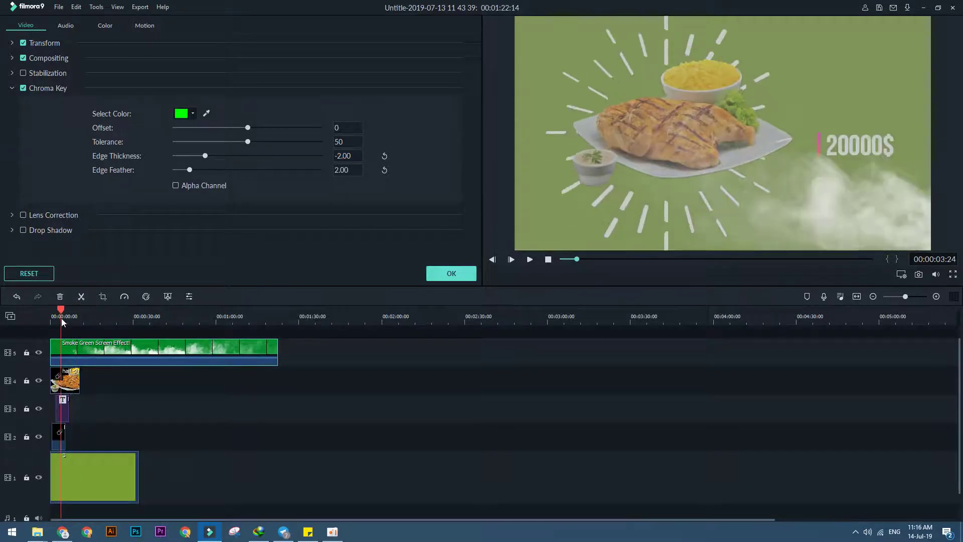
Scale the green background image on track 1 to 102.65% with an X position of 2.7.
{"action": "left_click", "coordinate": [823, 189]}
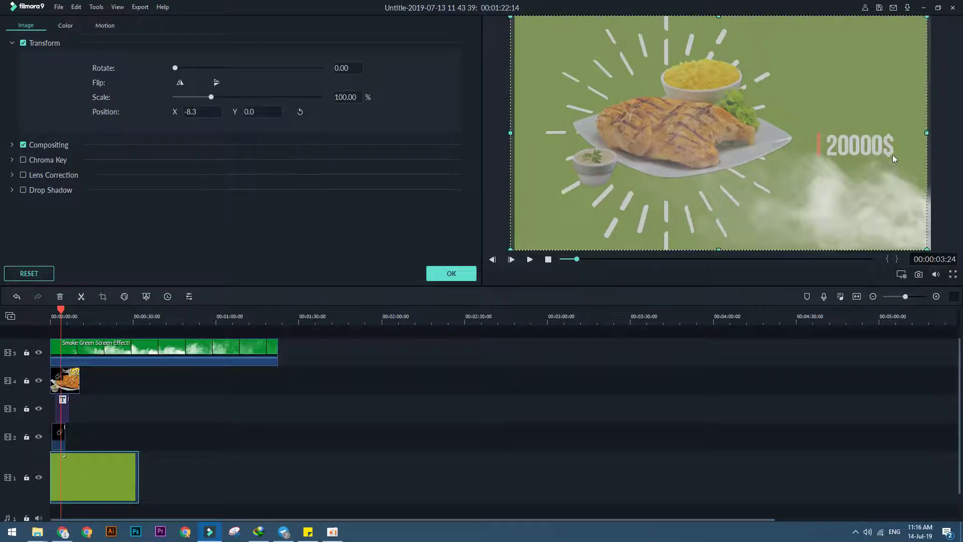
{"action": "left_click_drag", "start_coordinate": [926, 135], "coordinate": [937, 135]}
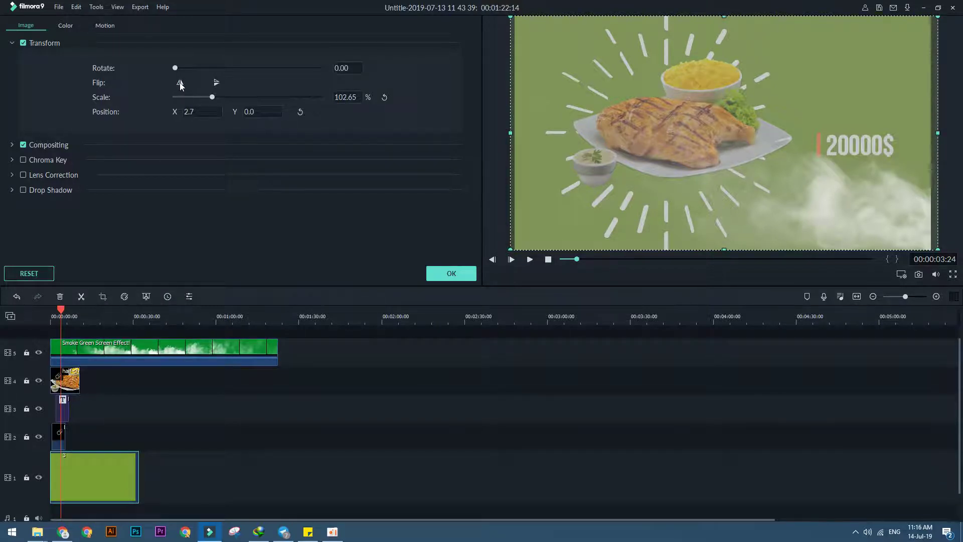
{"action": "left_click", "coordinate": [457, 275]}
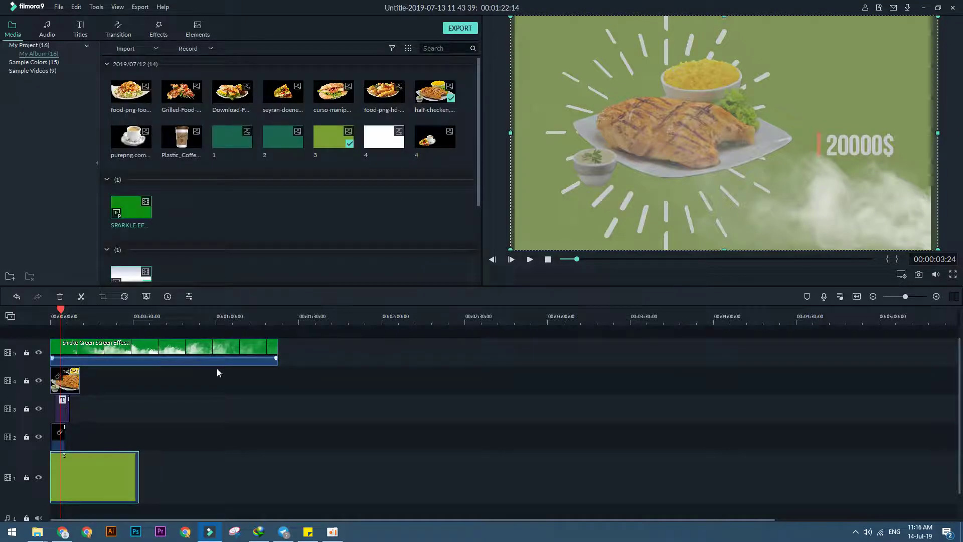
{"action": "double_click", "coordinate": [79, 383]}
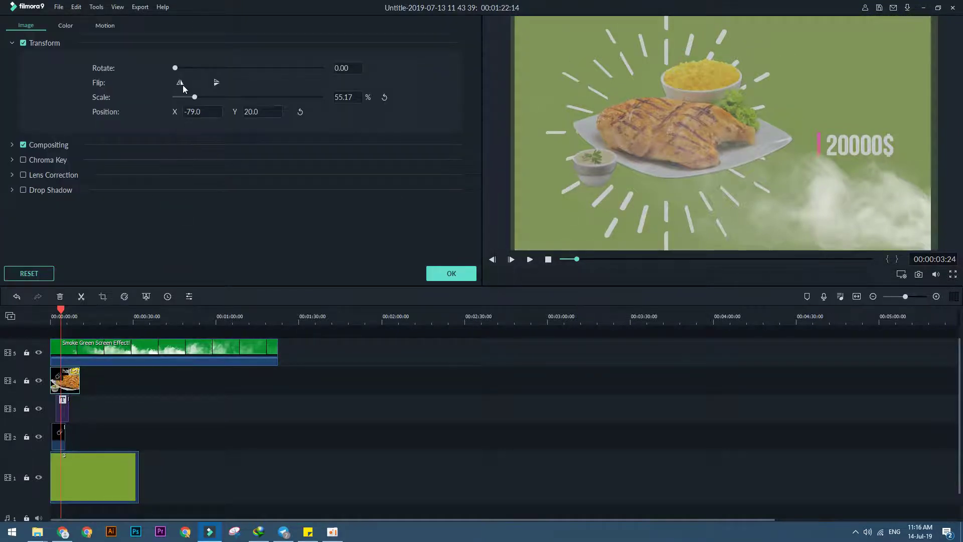
{"action": "left_click", "coordinate": [182, 86]}
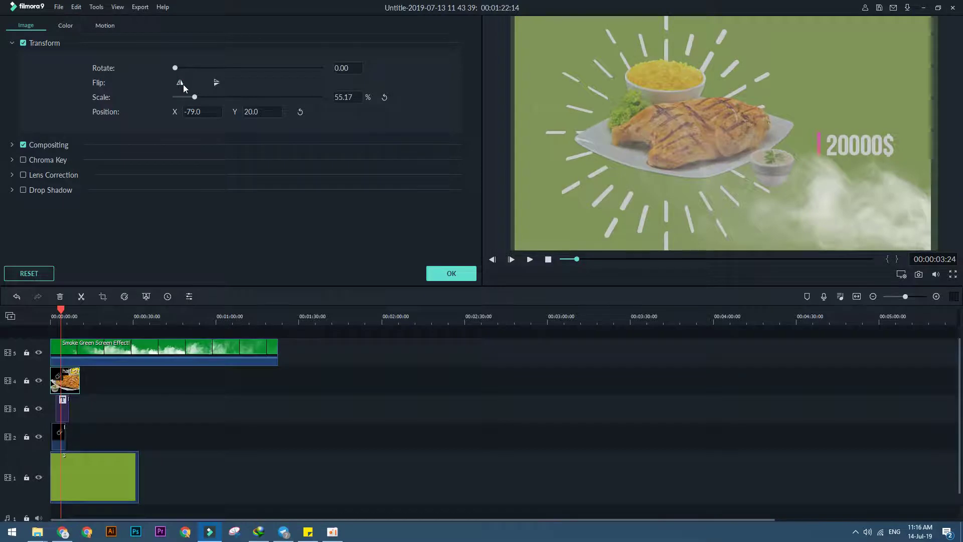
{"action": "left_click", "coordinate": [186, 84]}
Flip the Smoke Green Screen Effect clip horizontally and move it up to track 6.
{"action": "double_click", "coordinate": [182, 347]}
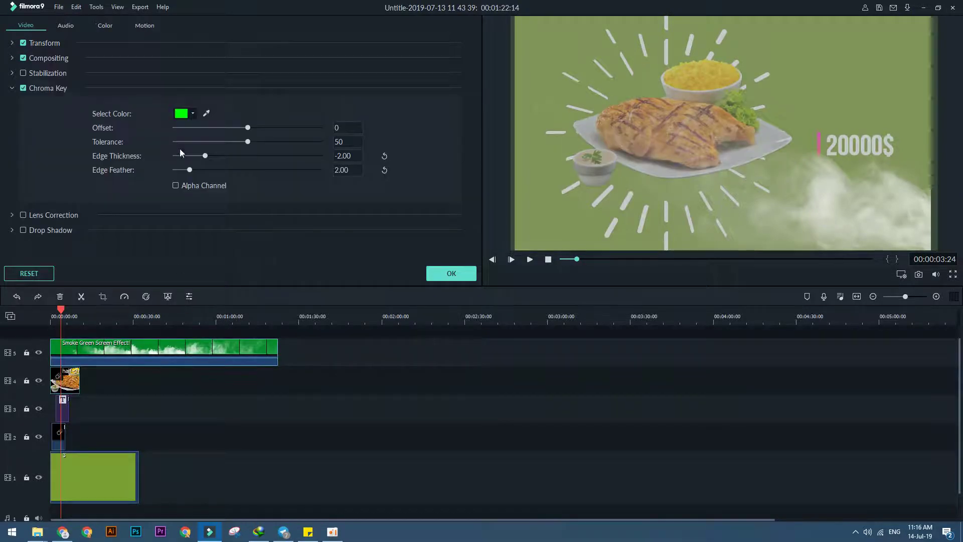
{"action": "left_click", "coordinate": [16, 49]}
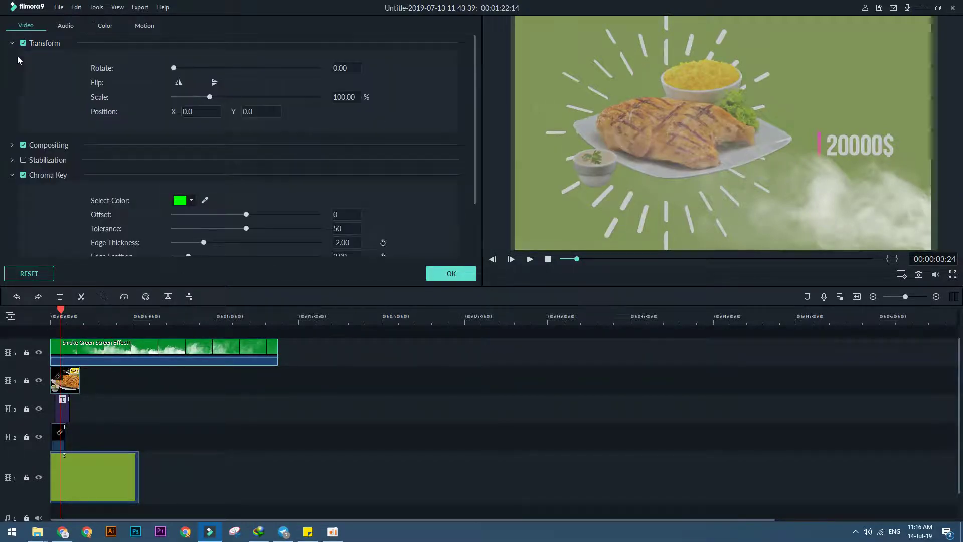
{"action": "left_click", "coordinate": [176, 83]}
{"action": "left_click_drag", "start_coordinate": [231, 354], "coordinate": [205, 346]}
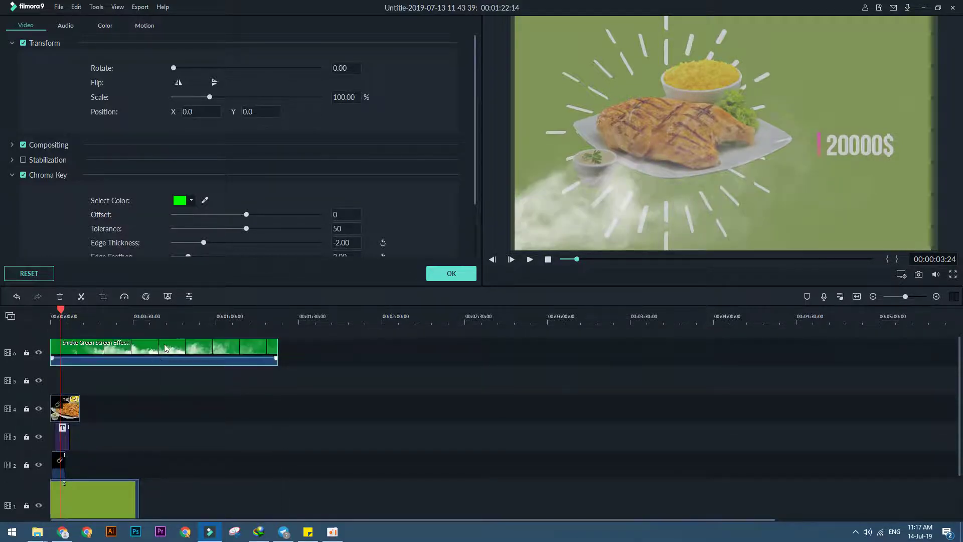
Set the smoke clip's Chroma Key to Offset 9, Tolerance 51, Edge Thickness -1.22 and Edge Feather 12.00.
{"action": "left_click_drag", "start_coordinate": [246, 215], "coordinate": [236, 242]}
{"action": "scroll", "coordinate": [218, 243], "scroll_direction": "down", "scroll_amount": 2}
{"action": "left_click_drag", "start_coordinate": [189, 188], "coordinate": [261, 196]}
Try a drop shadow with a changed blur on the smoke clip, turn it off again and confirm the clip's settings.
{"action": "left_click", "coordinate": [12, 234]}
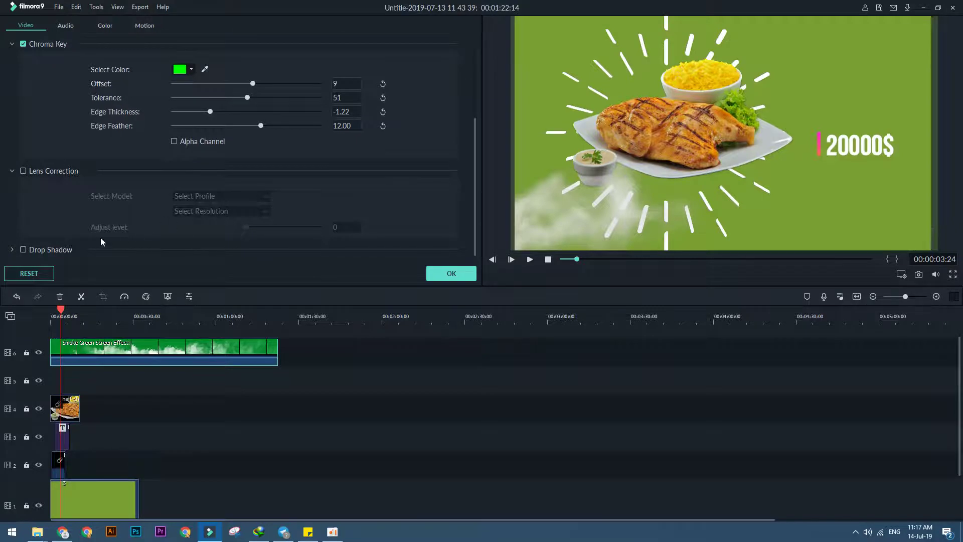
{"action": "left_click", "coordinate": [12, 250]}
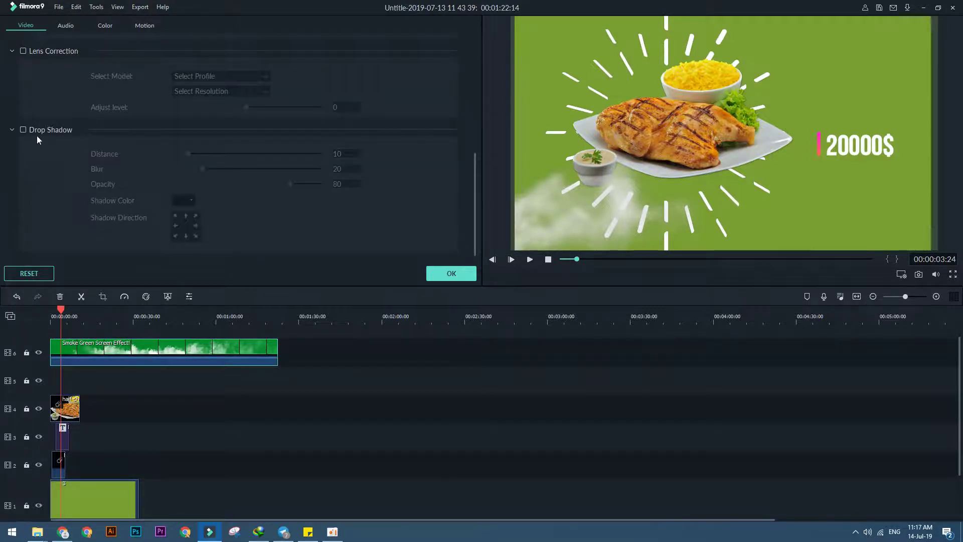
{"action": "left_click", "coordinate": [23, 130]}
{"action": "left_click_drag", "start_coordinate": [210, 167], "coordinate": [189, 167]}
{"action": "left_click", "coordinate": [23, 130]}
{"action": "left_click", "coordinate": [452, 274]}
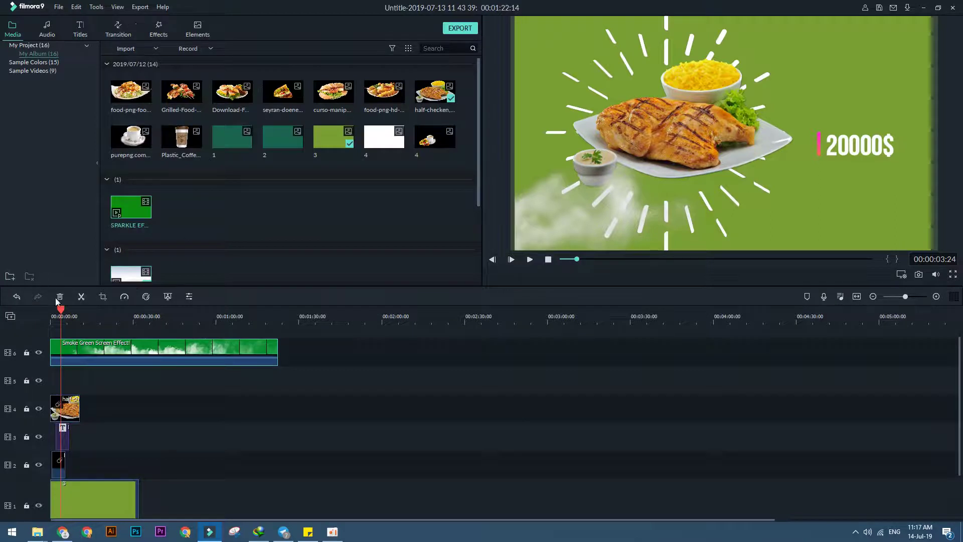
Try trimming the smoke clip's opening, play the result from the beginning and extend the clip's start back out.
{"action": "key", "text": "Home"}
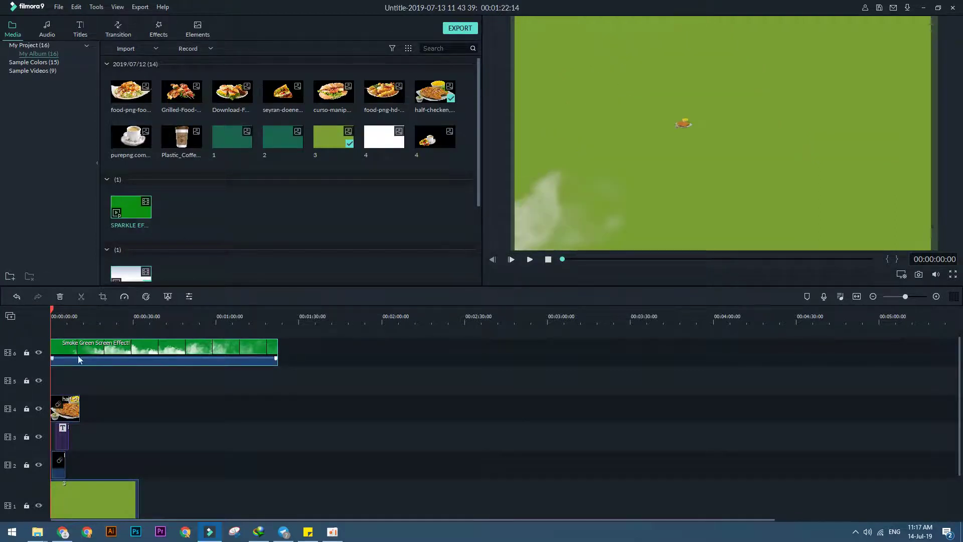
{"action": "left_click_drag", "start_coordinate": [51, 345], "coordinate": [95, 347]}
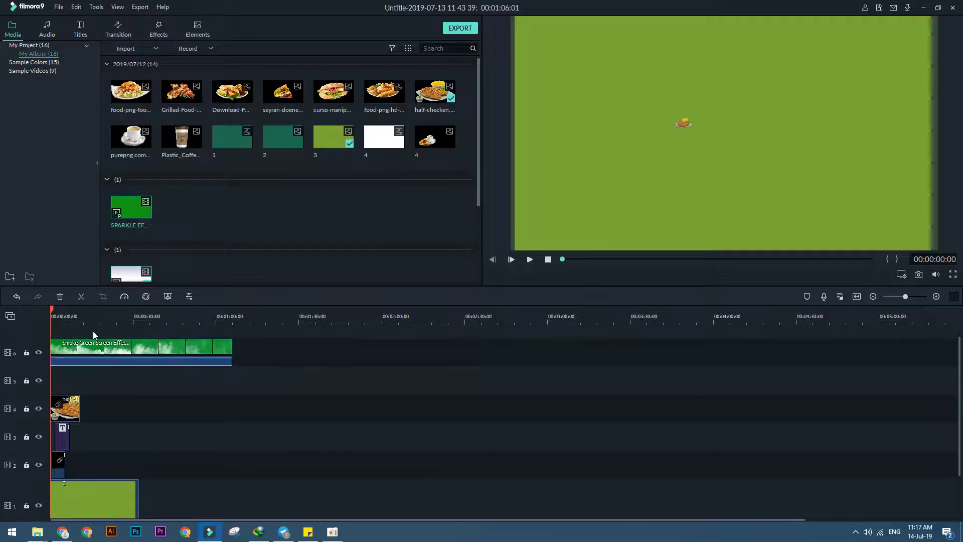
{"action": "left_click", "coordinate": [530, 261]}
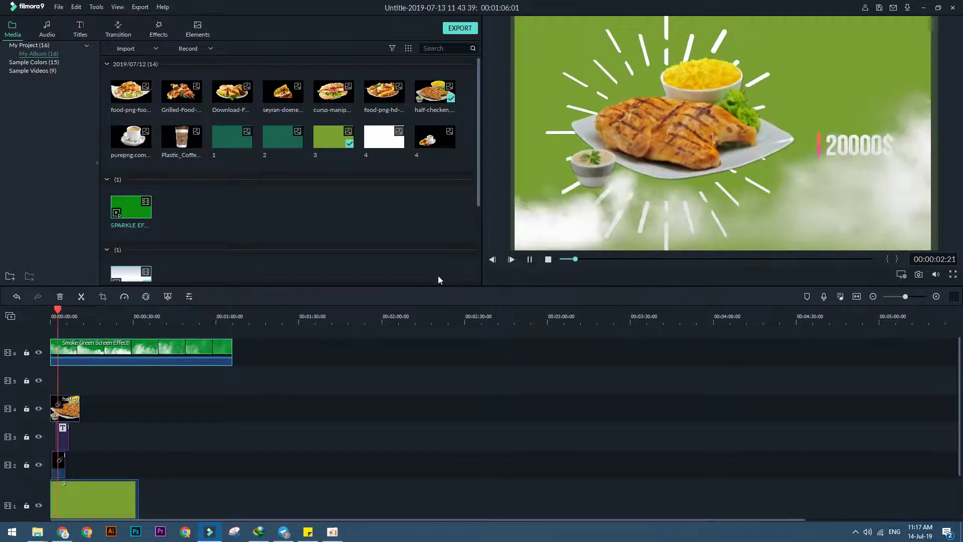
{"action": "left_click", "coordinate": [83, 353]}
{"action": "left_click_drag", "start_coordinate": [83, 352], "coordinate": [3, 352]}
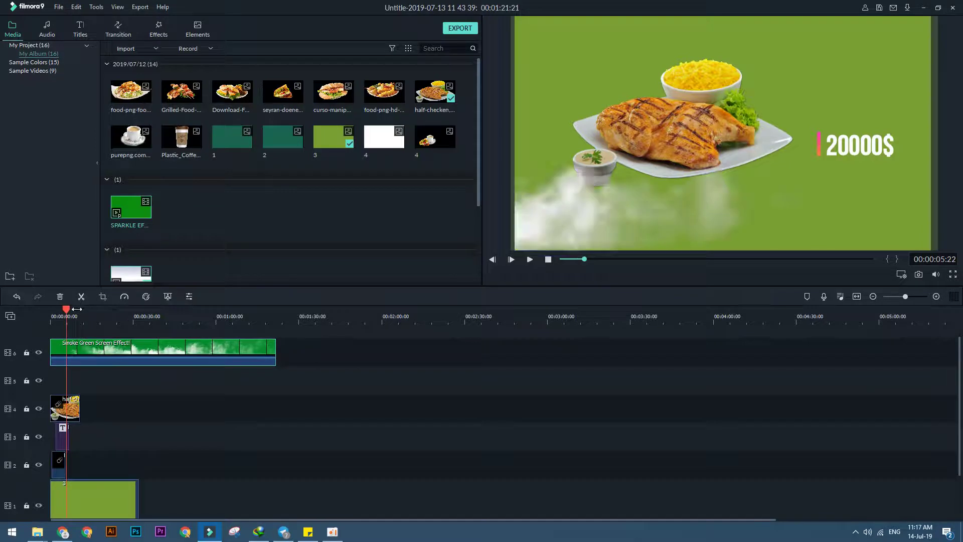
Lower the smoke clip's compositing opacity to 48.28% with Normal blending and play the result from the beginning.
{"action": "left_click_drag", "start_coordinate": [68, 312], "coordinate": [51, 312]}
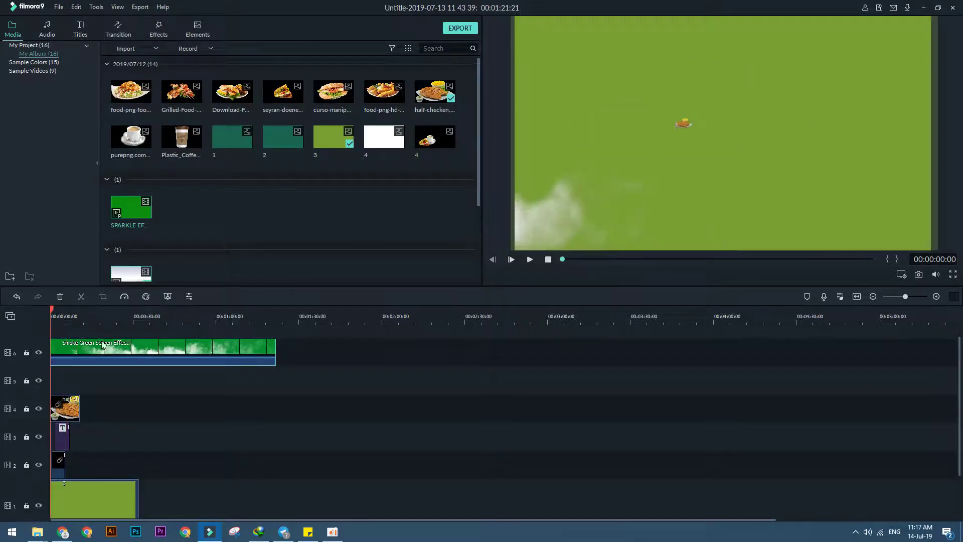
{"action": "double_click", "coordinate": [93, 345]}
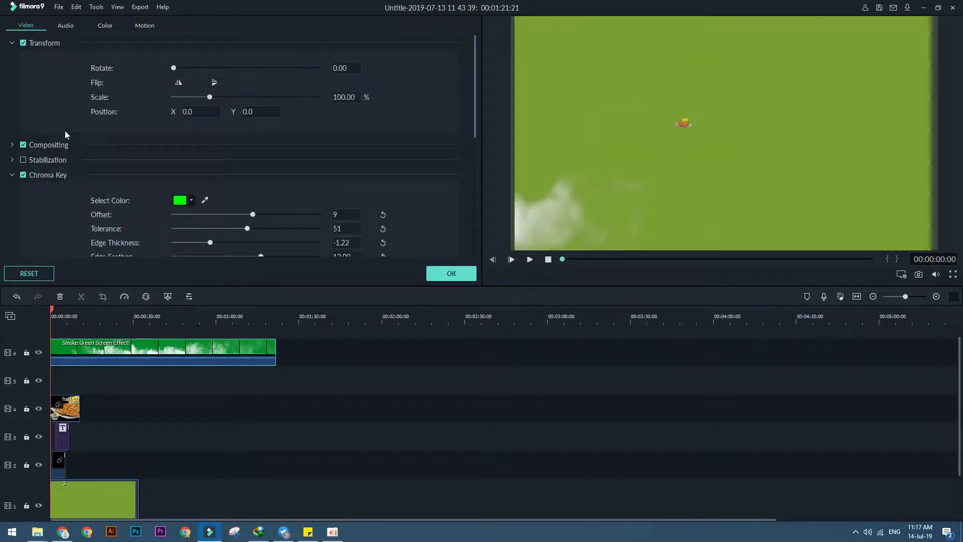
{"action": "left_click", "coordinate": [12, 145]}
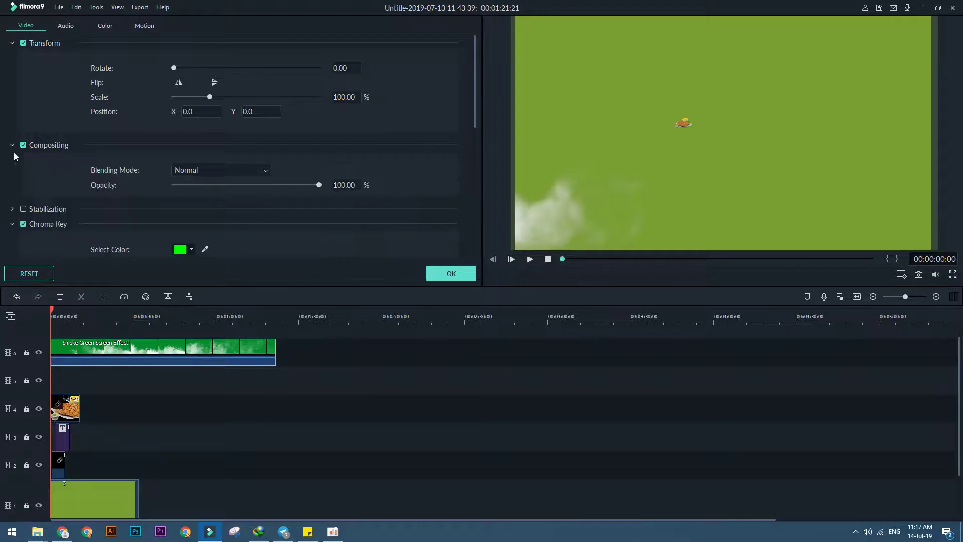
{"action": "left_click", "coordinate": [266, 170]}
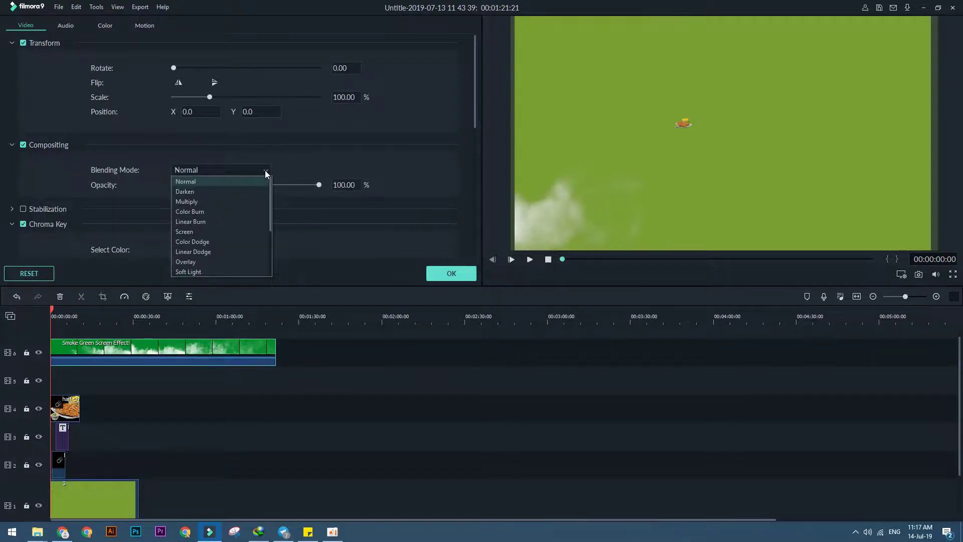
{"action": "left_click", "coordinate": [266, 171]}
{"action": "left_click_drag", "start_coordinate": [320, 185], "coordinate": [244, 191]}
{"action": "left_click_drag", "start_coordinate": [52, 311], "coordinate": [86, 312]}
{"action": "key", "text": "Home"}
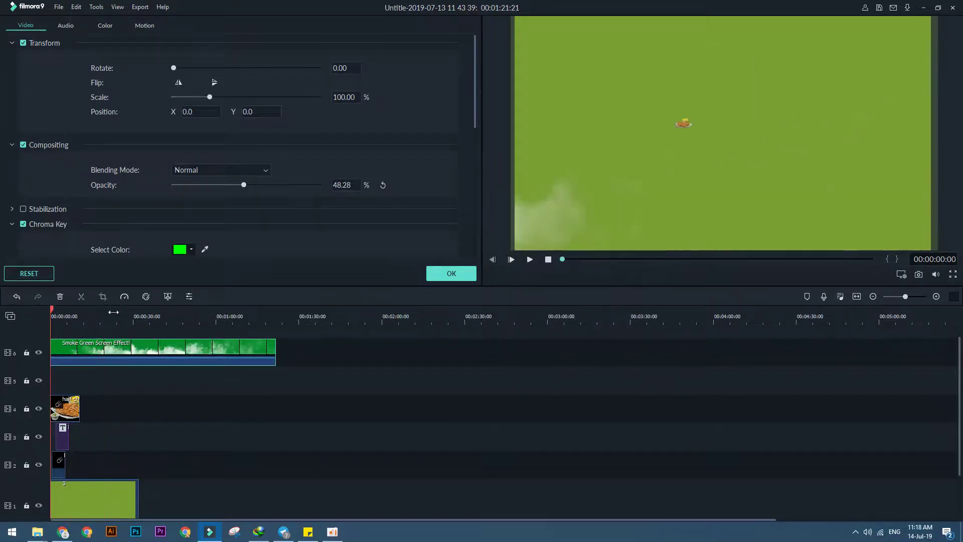
{"action": "key", "text": "space"}
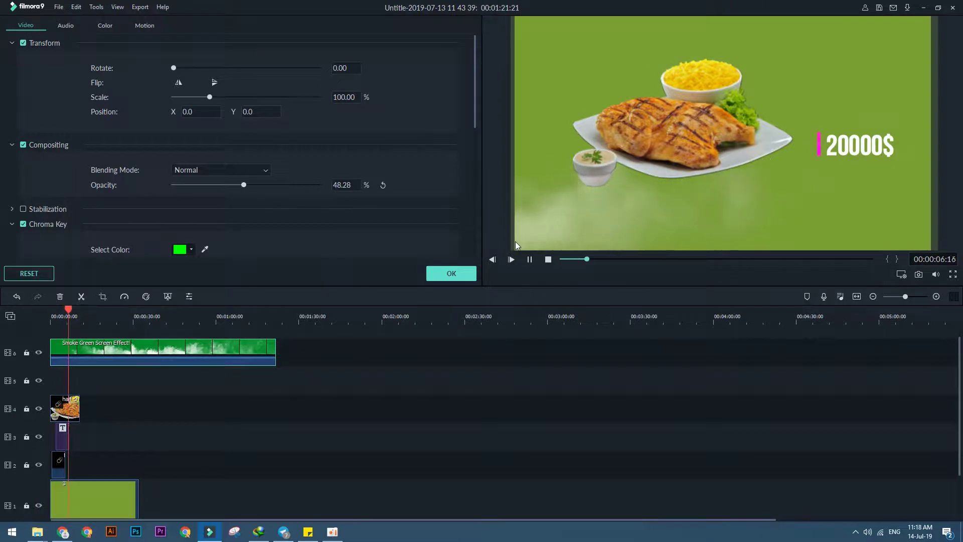
{"action": "key", "text": "space"}
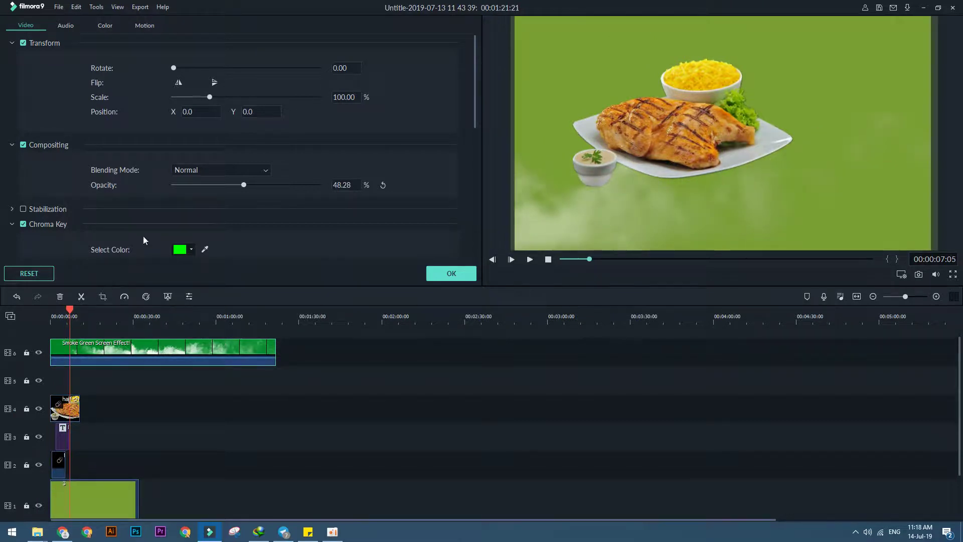
Set the smoke clip's opacity to 18.82% and shorten its end to match the grilled chicken clip.
{"action": "left_click_drag", "start_coordinate": [244, 185], "coordinate": [200, 188]}
{"action": "left_click_drag", "start_coordinate": [270, 349], "coordinate": [81, 379]}
{"action": "left_click_drag", "start_coordinate": [69, 312], "coordinate": [52, 312]}
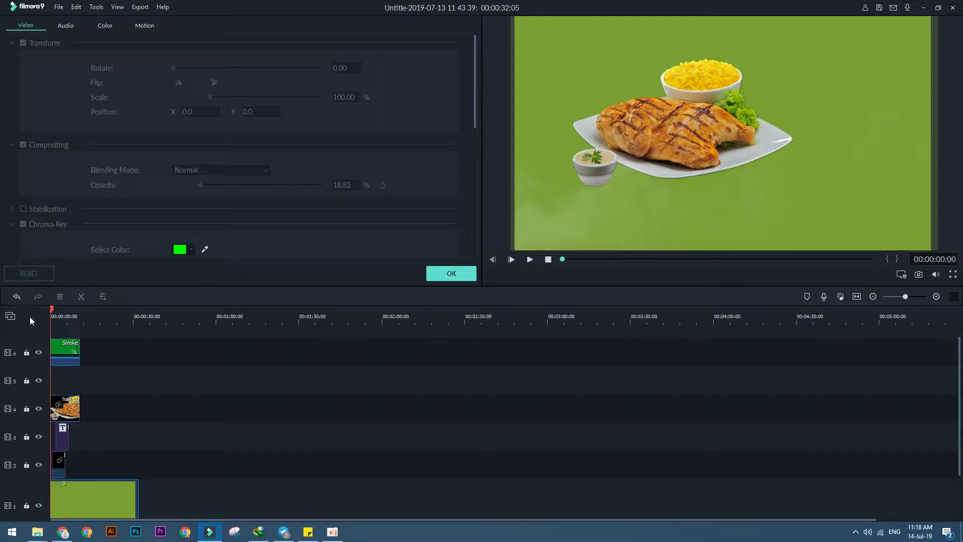
Set the smoke clip's white balance temperature to 7.45, play the result and confirm the clip's settings.
{"action": "left_click", "coordinate": [67, 355]}
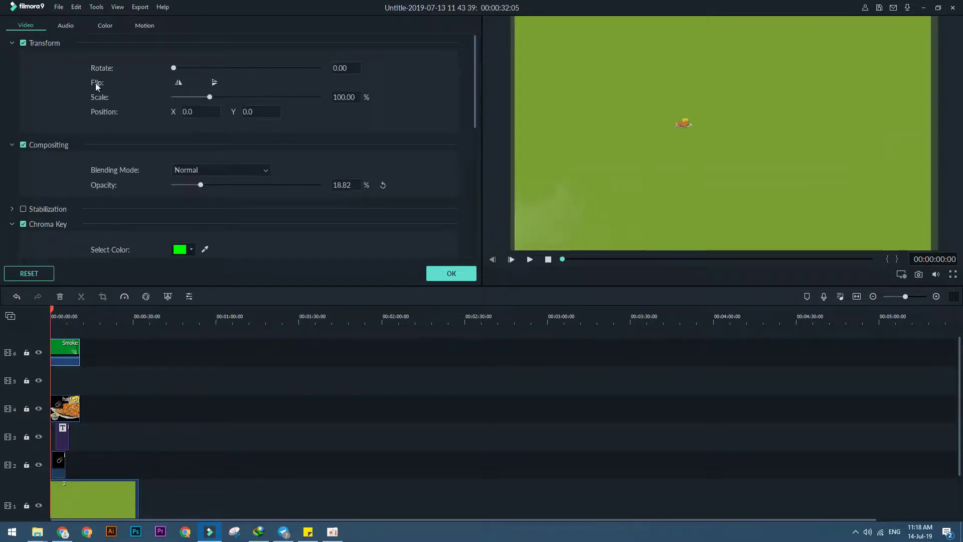
{"action": "left_click", "coordinate": [103, 24]}
{"action": "left_click_drag", "start_coordinate": [251, 83], "coordinate": [276, 85]}
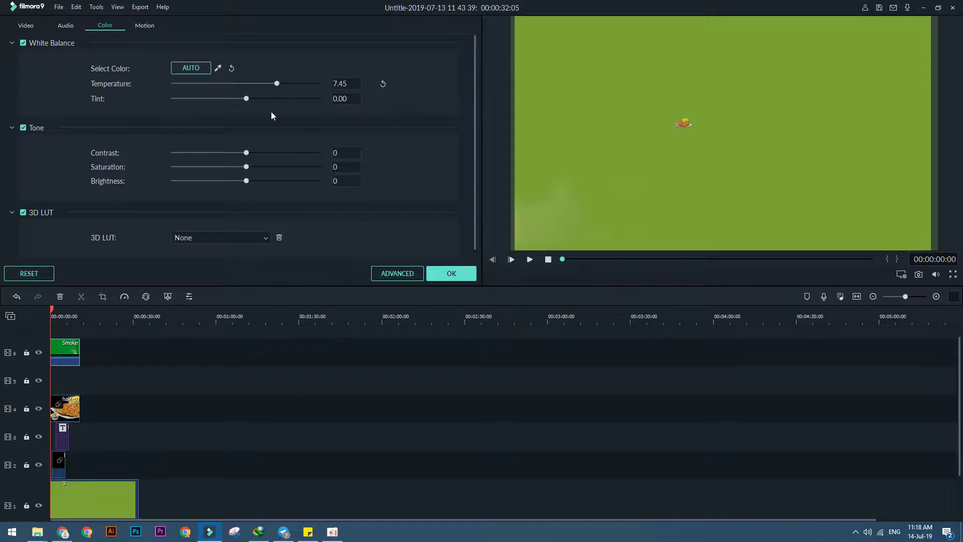
{"action": "left_click", "coordinate": [529, 260]}
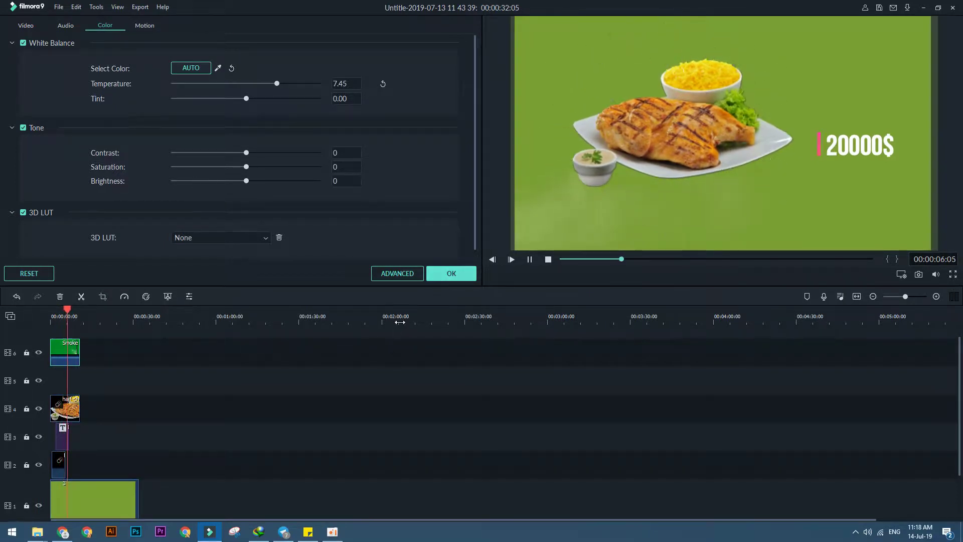
{"action": "scroll", "coordinate": [281, 251], "scroll_direction": "down", "scroll_amount": 1}
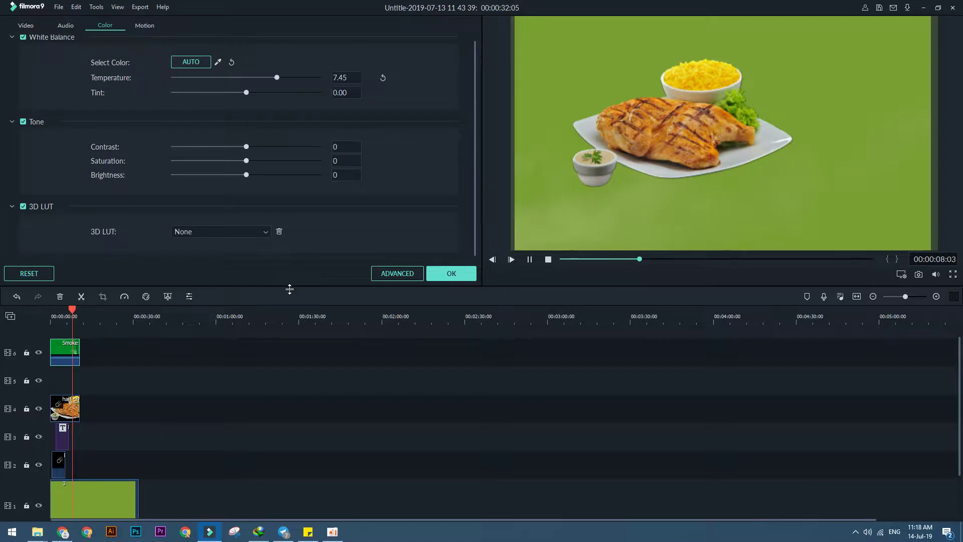
{"action": "left_click", "coordinate": [436, 274]}
{"action": "scroll", "coordinate": [128, 238], "scroll_direction": "down", "scroll_amount": 2}
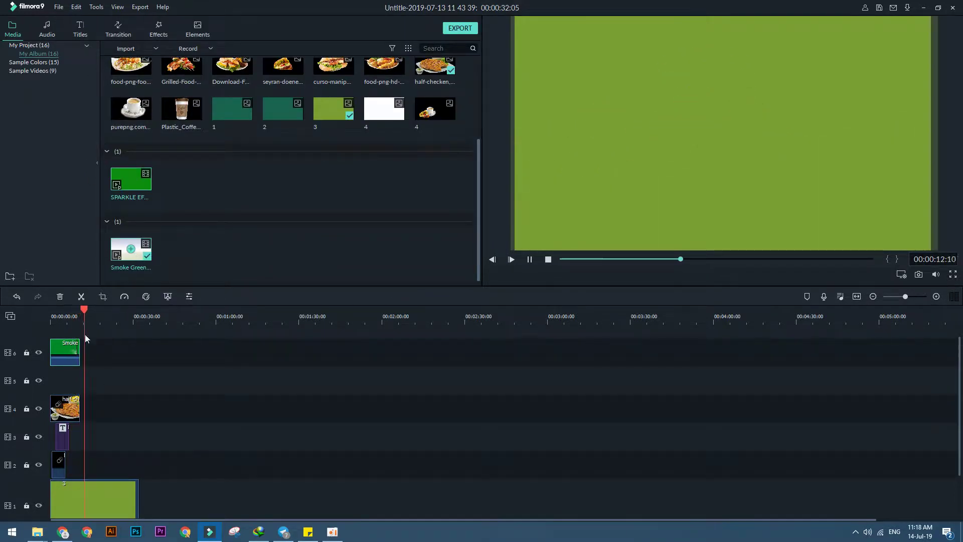
{"action": "left_click_drag", "start_coordinate": [78, 380], "coordinate": [27, 384]}
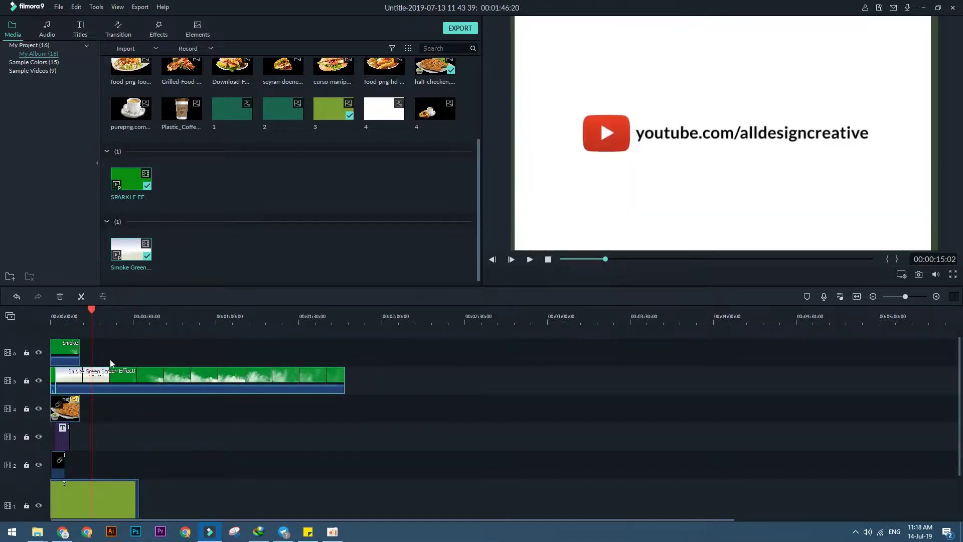
{"action": "left_click", "coordinate": [147, 381]}
{"action": "key", "text": "Delete"}
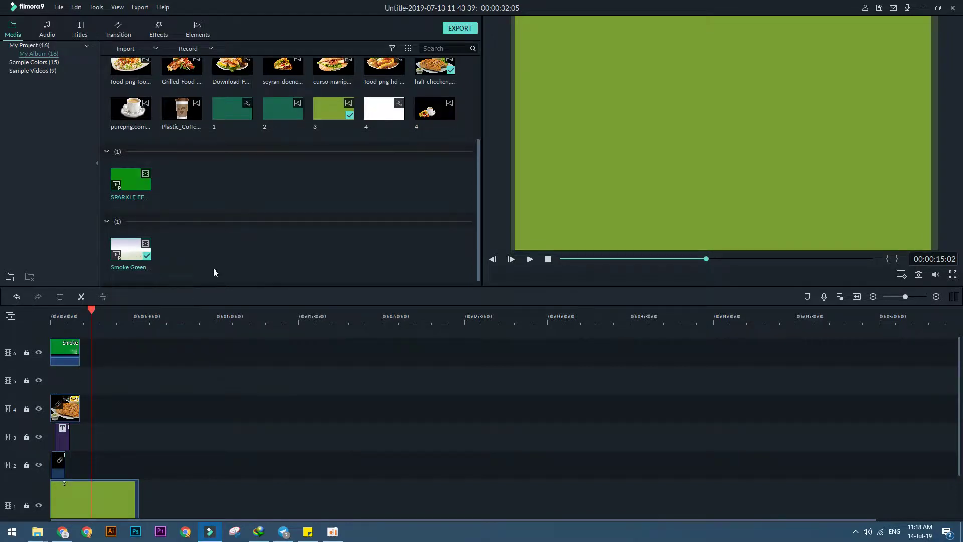
{"action": "left_click_drag", "start_coordinate": [134, 279], "coordinate": [30, 384]}
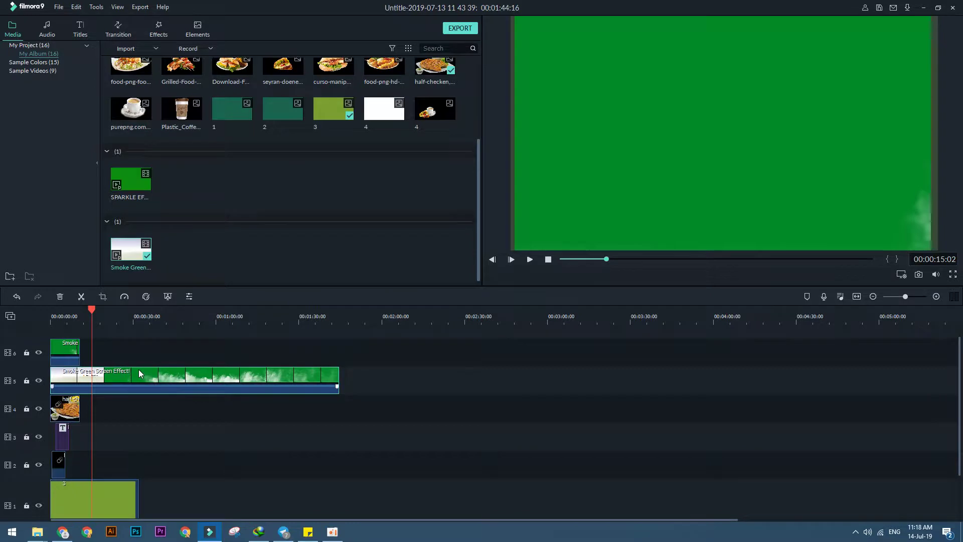
{"action": "key", "text": "Delete"}
Add the SPARKLE green screen clip to track 5, move it earlier over the chicken's entrance and play that part.
{"action": "left_click_drag", "start_coordinate": [121, 191], "coordinate": [66, 381]}
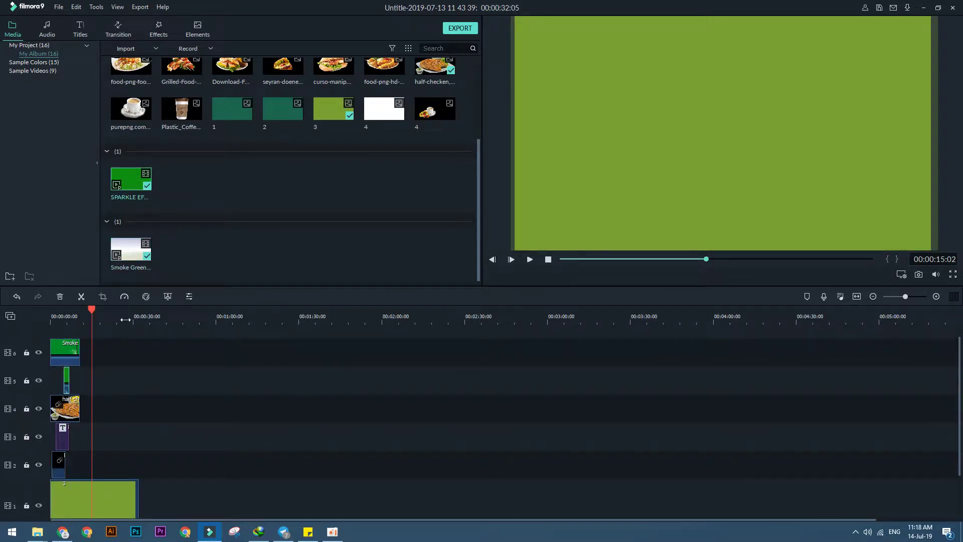
{"action": "left_click_drag", "start_coordinate": [126, 320], "coordinate": [344, 319]}
{"action": "left_click_drag", "start_coordinate": [475, 520], "coordinate": [237, 532]}
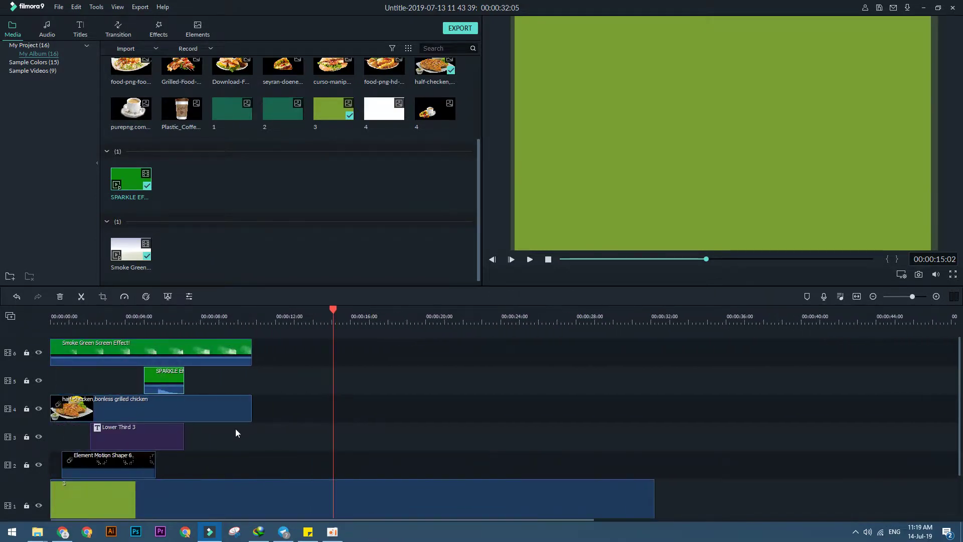
{"action": "left_click_drag", "start_coordinate": [335, 308], "coordinate": [54, 310]}
{"action": "key", "text": "space"}
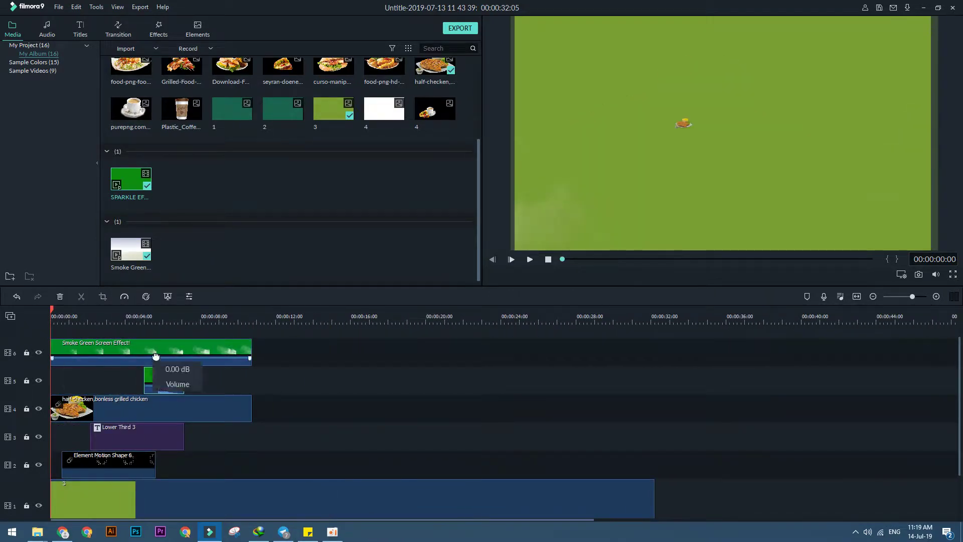
{"action": "left_click", "coordinate": [161, 380]}
{"action": "left_click_drag", "start_coordinate": [96, 381], "coordinate": [98, 385]}
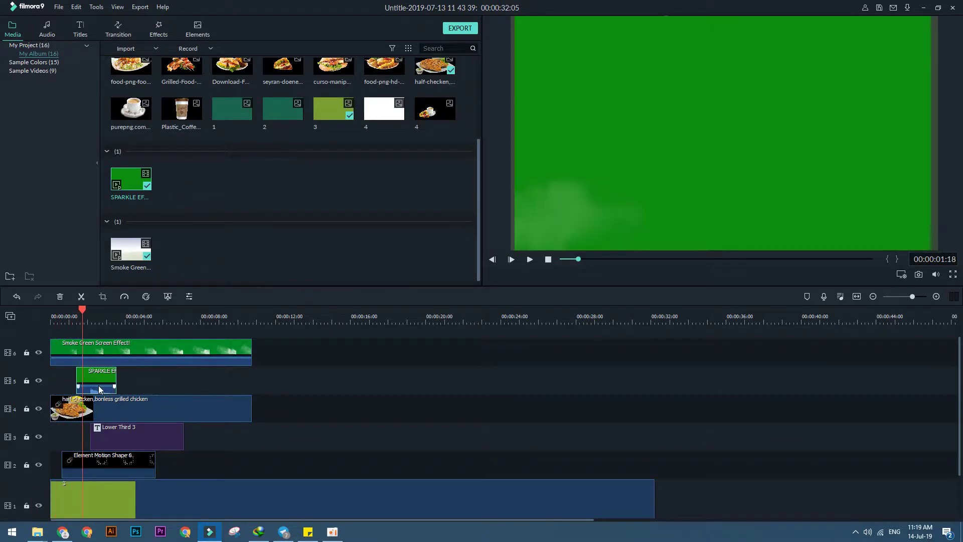
{"action": "key", "text": "space"}
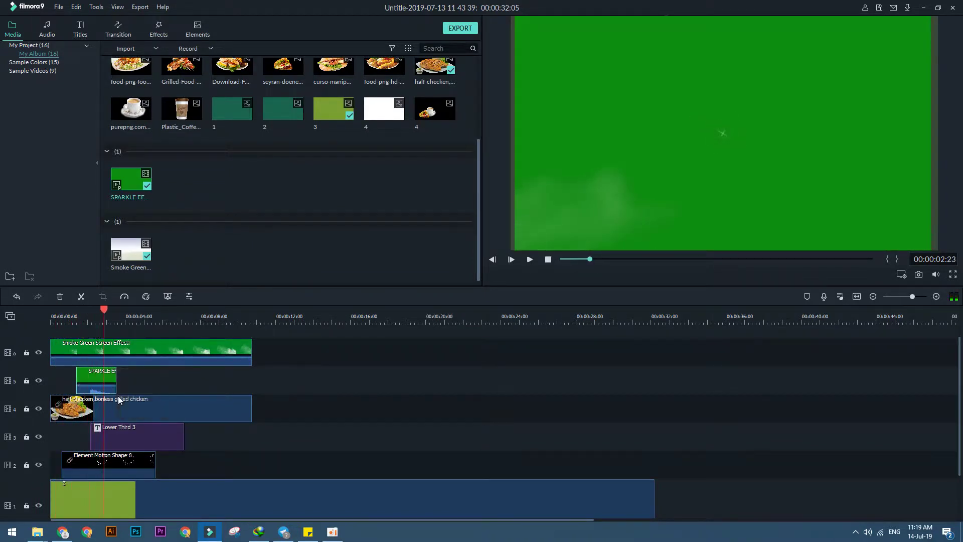
{"action": "double_click", "coordinate": [96, 374]}
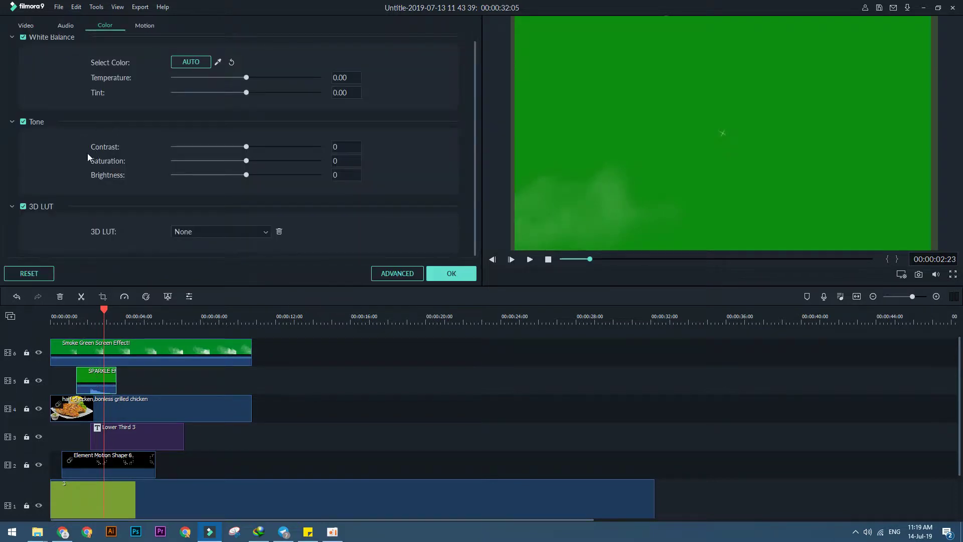
{"action": "scroll", "coordinate": [31, 107], "scroll_direction": "up", "scroll_amount": 1}
{"action": "left_click", "coordinate": [27, 26]}
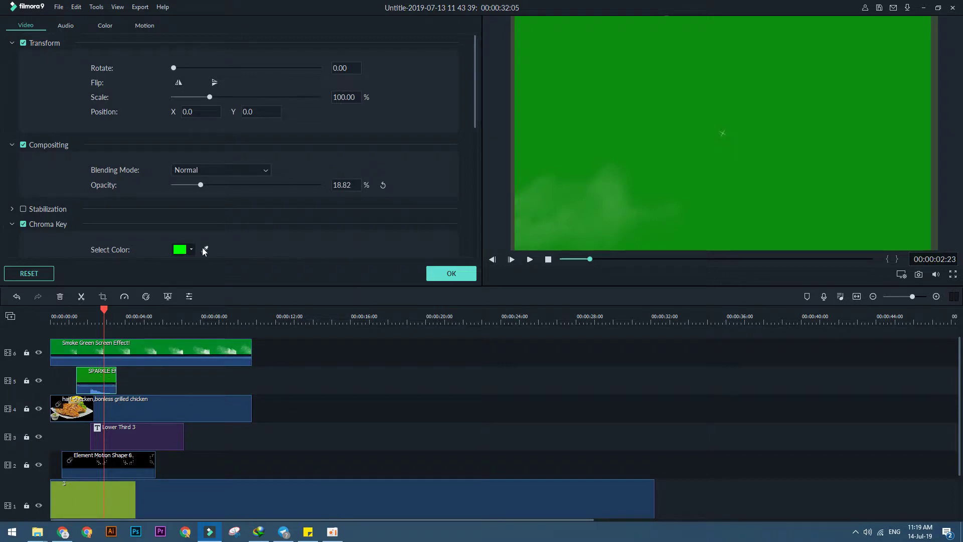
{"action": "left_click", "coordinate": [451, 273]}
{"action": "left_click", "coordinate": [284, 370]}
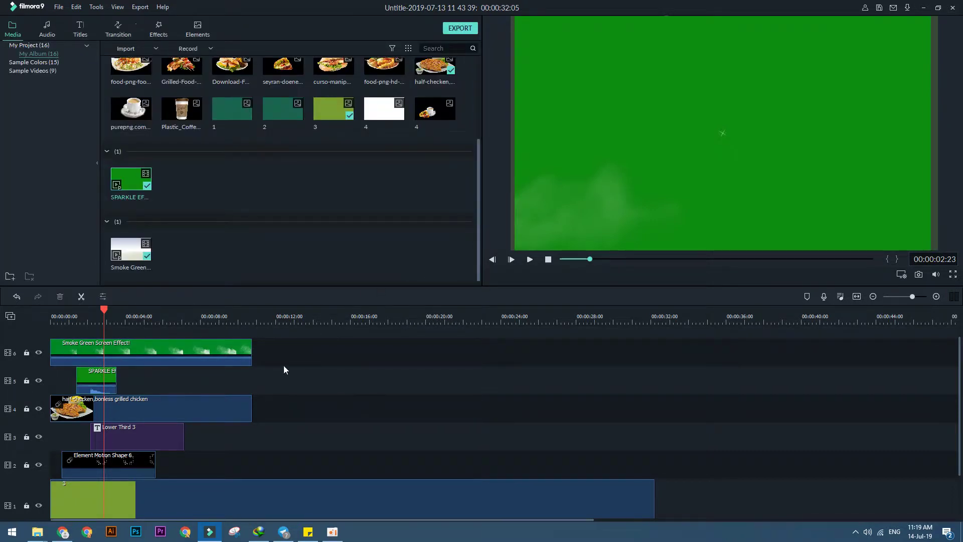
Shift the sparkle clip slightly earlier on track 5 so it ends just after the playhead at 00:00:02:19.
{"action": "mouse_move", "coordinate": [105, 309]}
{"action": "left_mouse_down"}
{"action": "mouse_move", "coordinate": [21, 316]}
{"action": "mouse_move", "coordinate": [102, 318]}
{"action": "left_mouse_up"}
{"action": "left_click_drag", "start_coordinate": [95, 384], "coordinate": [84, 383]}
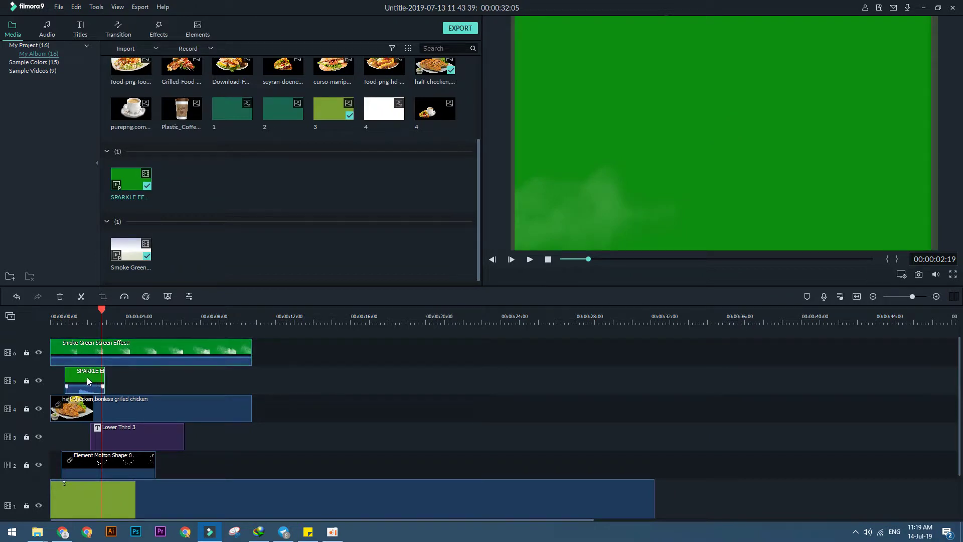
{"action": "right_click", "coordinate": [88, 378]}
Enable Chroma Key on the sparkle clip with Offset 40 and Tolerance 60 to remove its green background.
{"action": "double_click", "coordinate": [81, 373]}
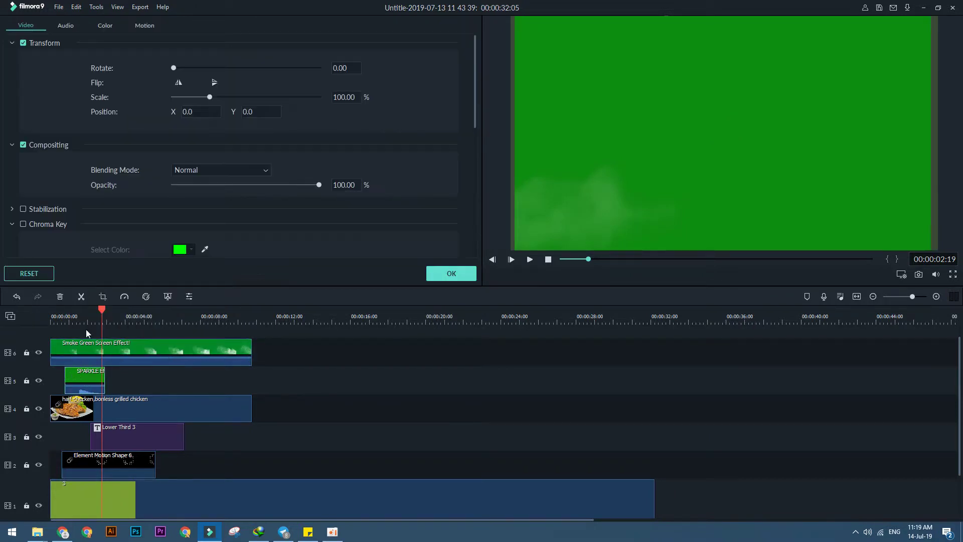
{"action": "left_click", "coordinate": [23, 225]}
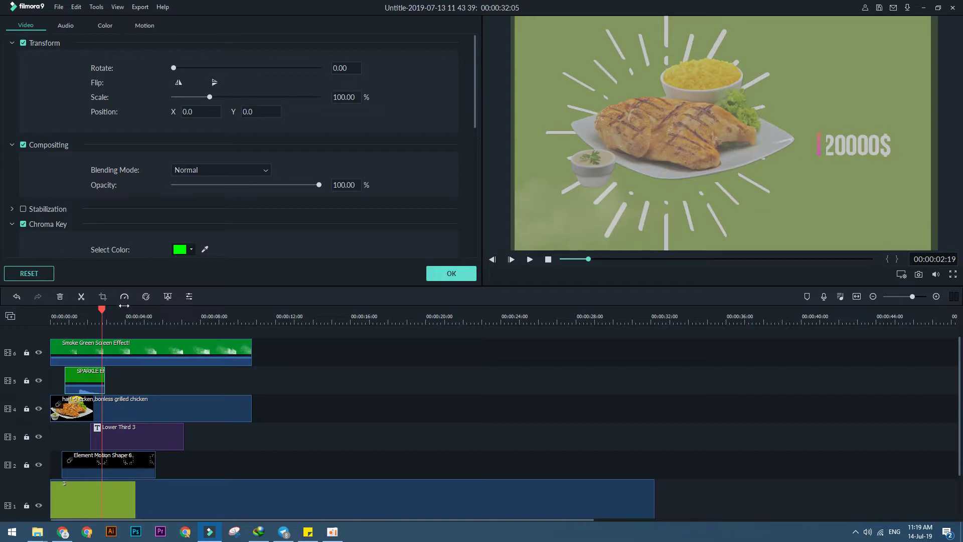
{"action": "scroll", "coordinate": [215, 253], "scroll_direction": "down", "scroll_amount": 5}
{"action": "scroll", "coordinate": [201, 248], "scroll_direction": "down", "scroll_amount": 3}
{"action": "scroll", "coordinate": [141, 210], "scroll_direction": "up", "scroll_amount": 8}
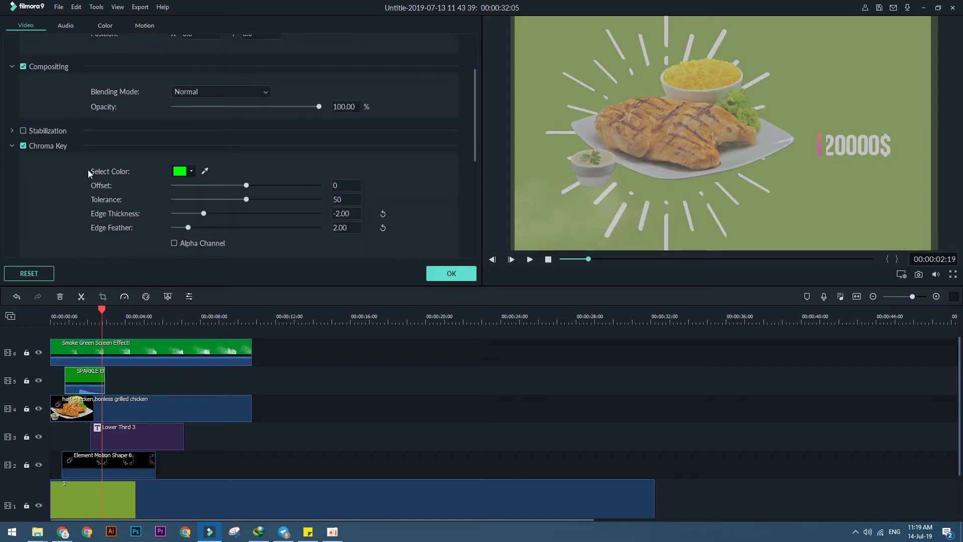
{"action": "left_click_drag", "start_coordinate": [242, 199], "coordinate": [276, 185]}
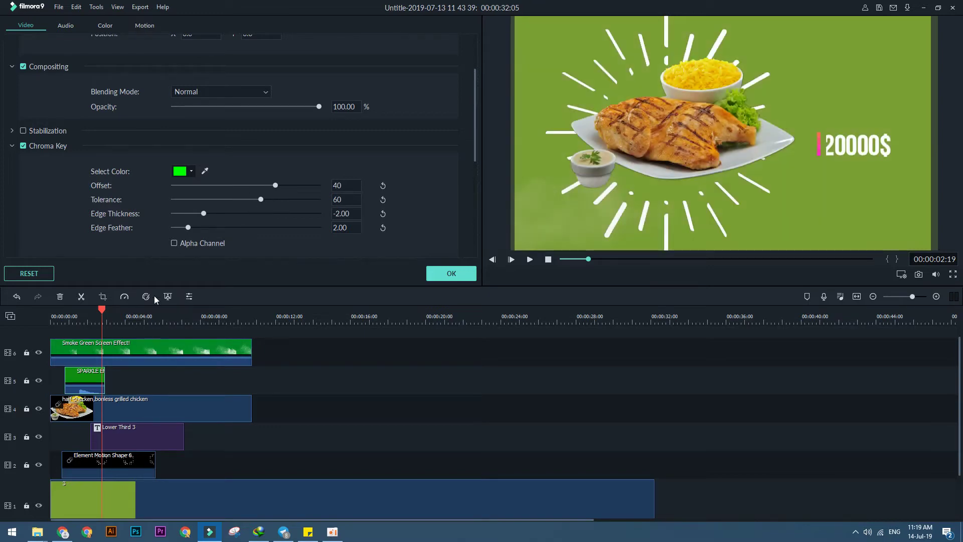
Play the composition from the beginning to check the sparkle effect around the chicken and the price title.
{"action": "left_click_drag", "start_coordinate": [101, 310], "coordinate": [50, 313]}
{"action": "left_click", "coordinate": [530, 259]}
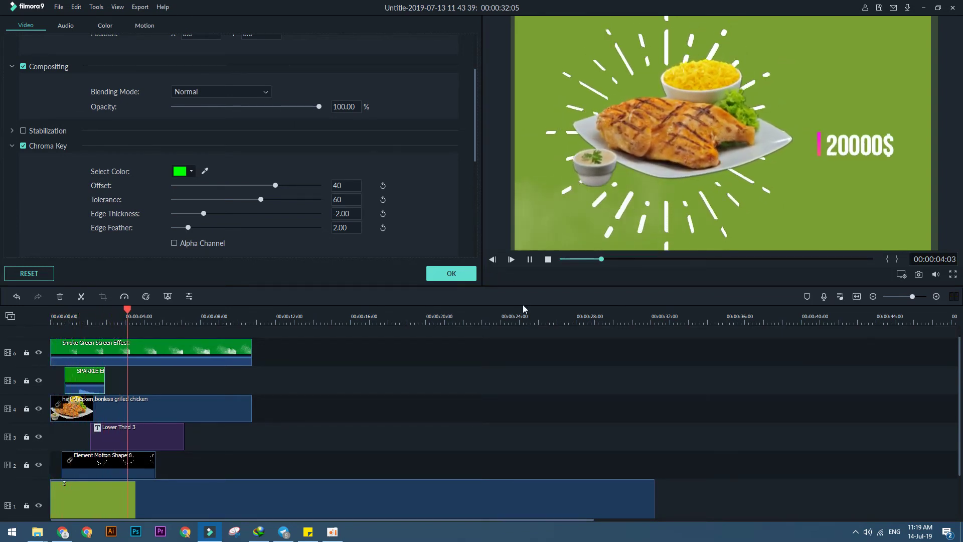
{"action": "key", "text": "space"}
{"action": "left_click", "coordinate": [332, 531]}
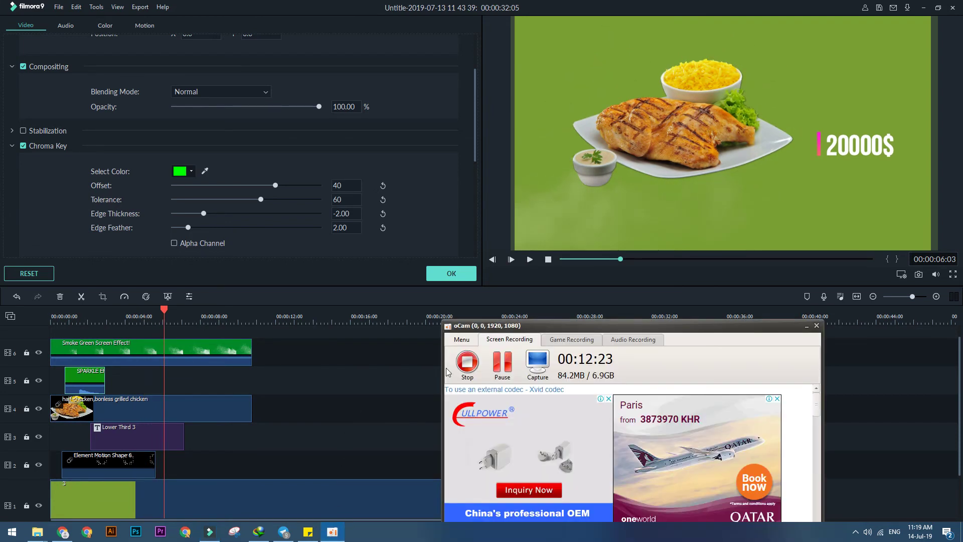